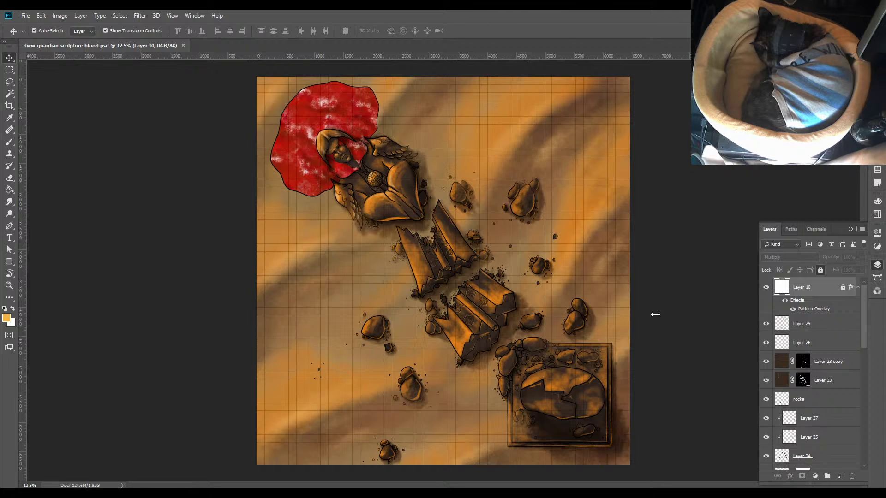
Group the layers from Layer 28 down to Layer 0 and name the group "background"
{"action": "left_click", "coordinate": [665, 336]}
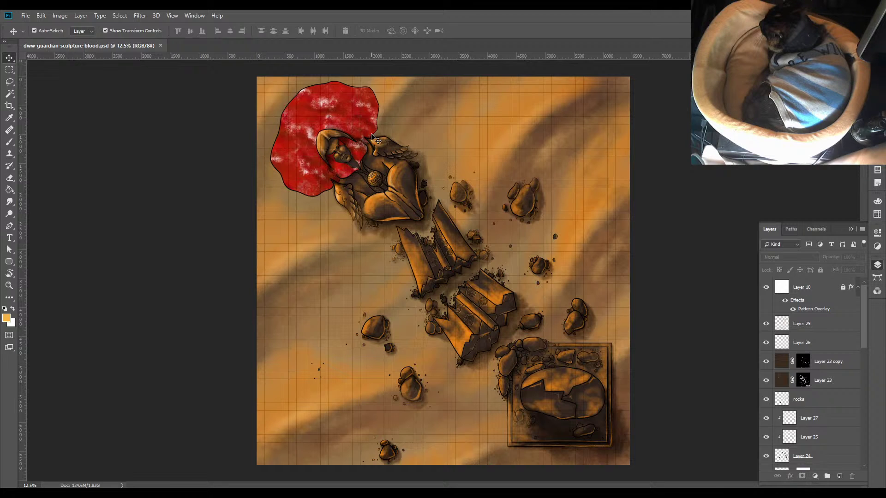
{"action": "left_click_drag", "start_coordinate": [862, 344], "coordinate": [865, 459]}
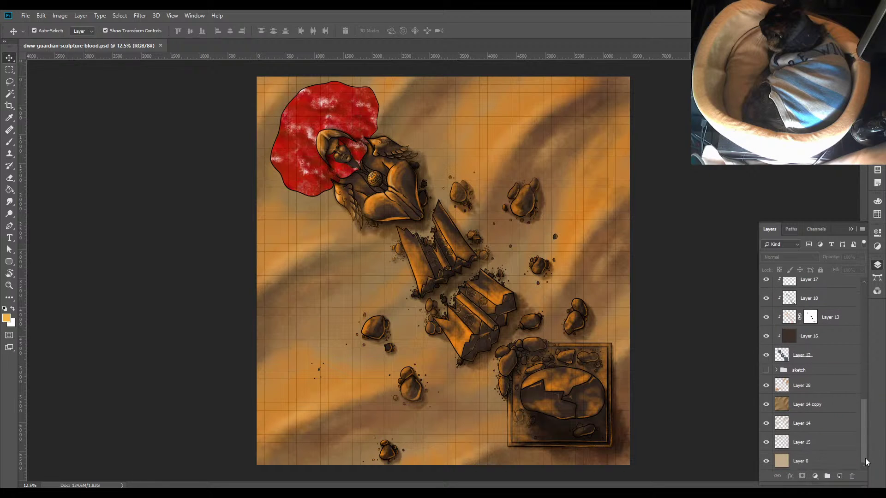
{"action": "left_click", "coordinate": [809, 386]}
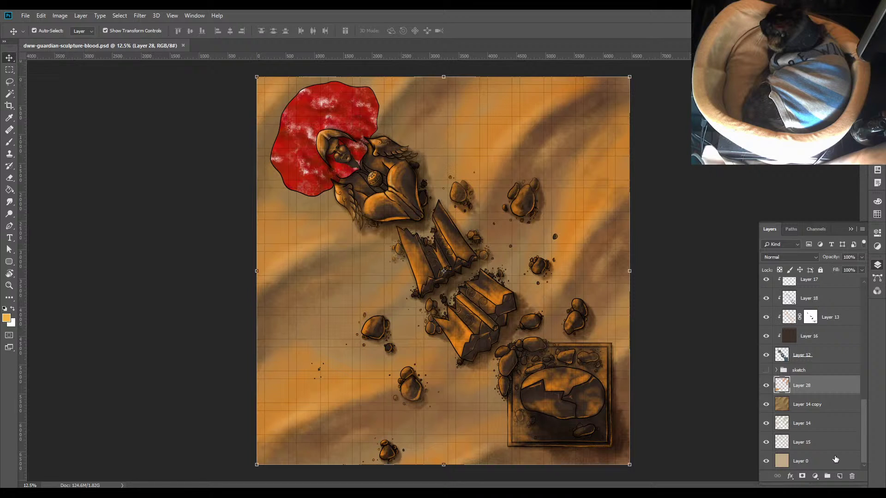
{"action": "left_click", "coordinate": [835, 459], "text": "shift"}
{"action": "mouse_move", "coordinate": [835, 459]}
{"action": "left_mouse_down"}
{"action": "mouse_move", "coordinate": [835, 431]}
{"action": "mouse_move", "coordinate": [817, 389]}
{"action": "mouse_move", "coordinate": [801, 434]}
{"action": "mouse_move", "coordinate": [795, 414]}
{"action": "mouse_move", "coordinate": [810, 374]}
{"action": "mouse_move", "coordinate": [833, 406]}
{"action": "mouse_move", "coordinate": [827, 478]}
{"action": "left_mouse_up"}
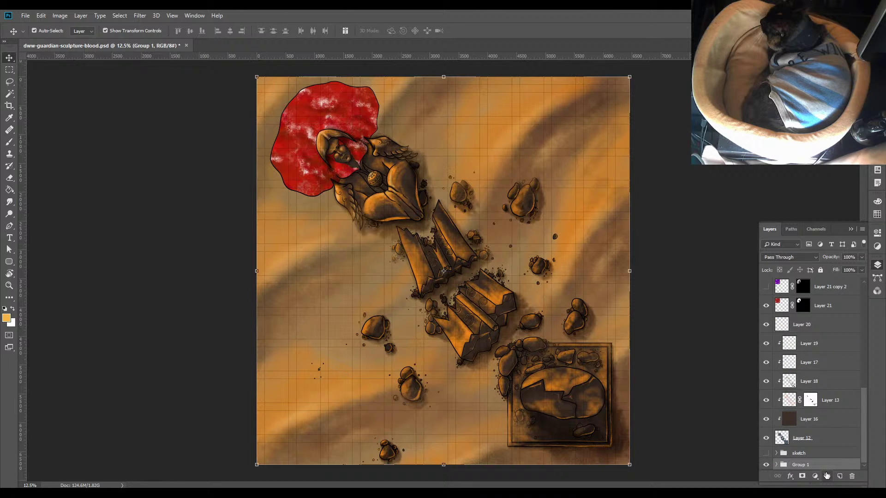
{"action": "double_click", "coordinate": [802, 464]}
{"action": "type", "text": "background"}
{"action": "key", "text": "Return"}
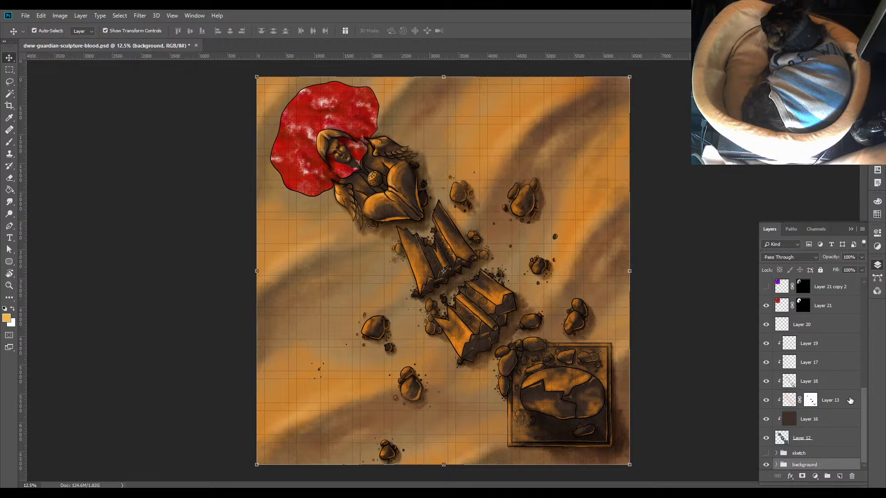
Hide Layer 10, which carries the grid pattern overlay, at the top of the layer stack
{"action": "left_click_drag", "start_coordinate": [864, 412], "coordinate": [864, 306]}
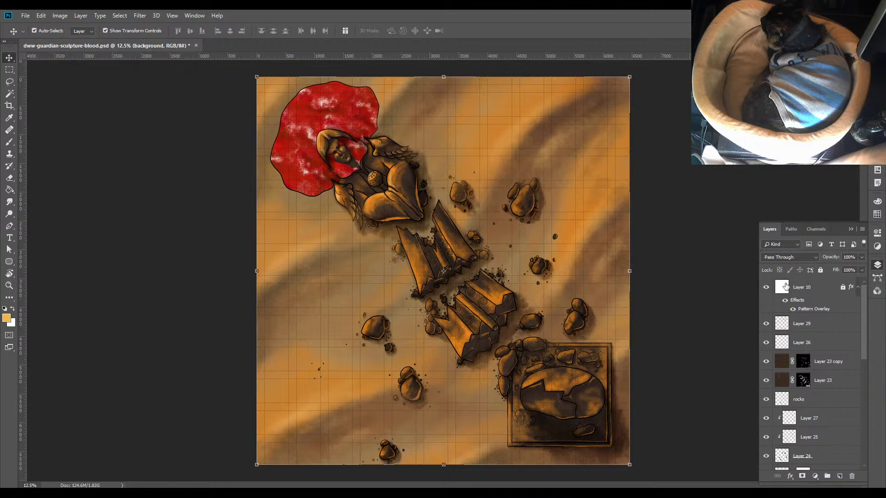
{"action": "left_click", "coordinate": [766, 287]}
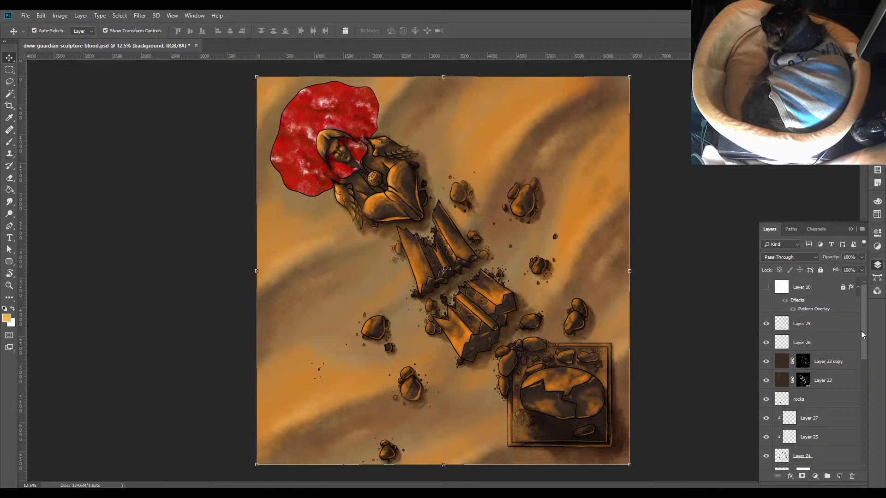
{"action": "left_click_drag", "start_coordinate": [864, 335], "coordinate": [864, 461]}
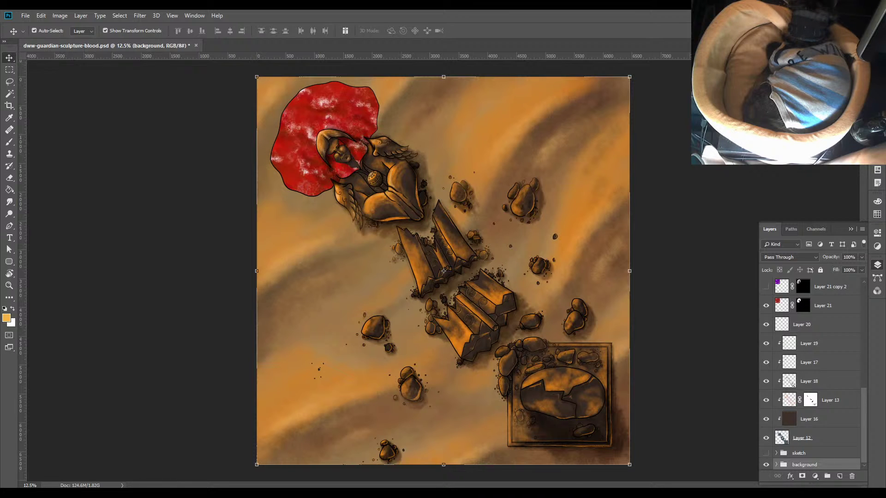
Create a new document and paste the copied photo of golden dunes under a blue sky into it
{"action": "left_click", "coordinate": [26, 15]}
{"action": "left_click", "coordinate": [49, 25]}
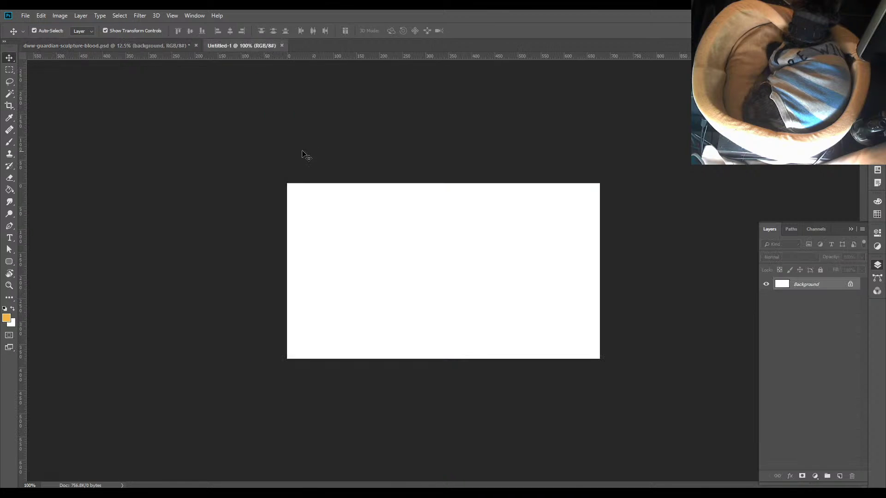
{"action": "key", "text": "ctrl+v"}
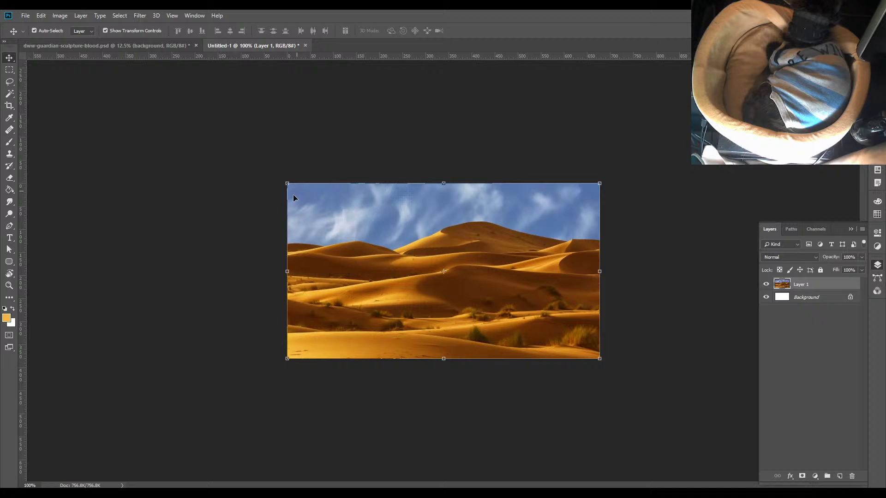
{"action": "left_click", "coordinate": [221, 299]}
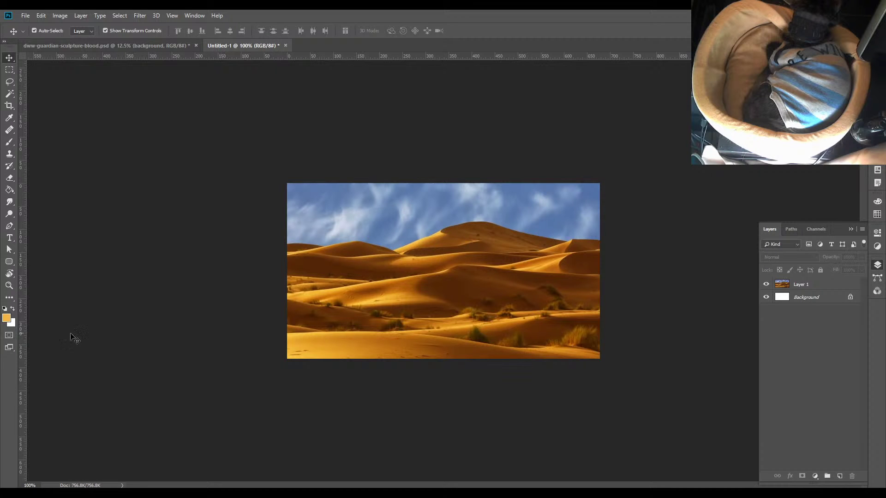
Examine the golden dune photo up close and compare its colours and shading with the sculpture painting
{"action": "left_click", "coordinate": [9, 285]}
{"action": "left_click", "coordinate": [418, 304]}
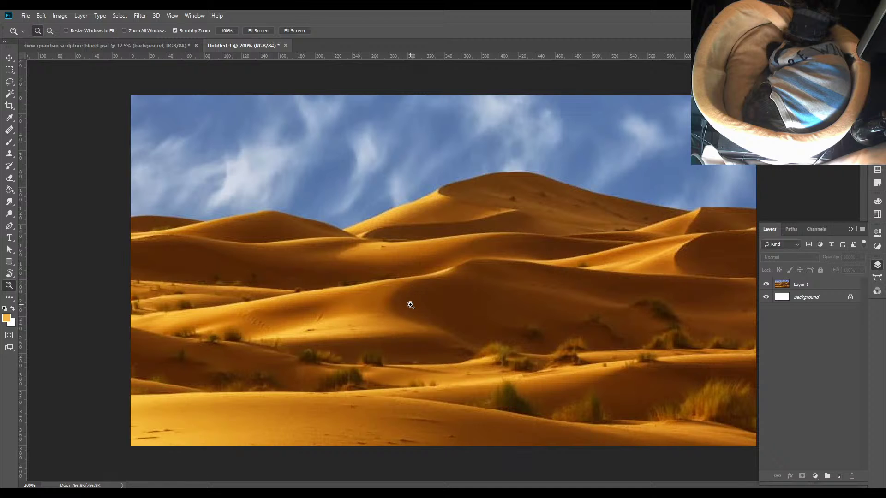
{"action": "left_click", "coordinate": [410, 304], "text": "alt"}
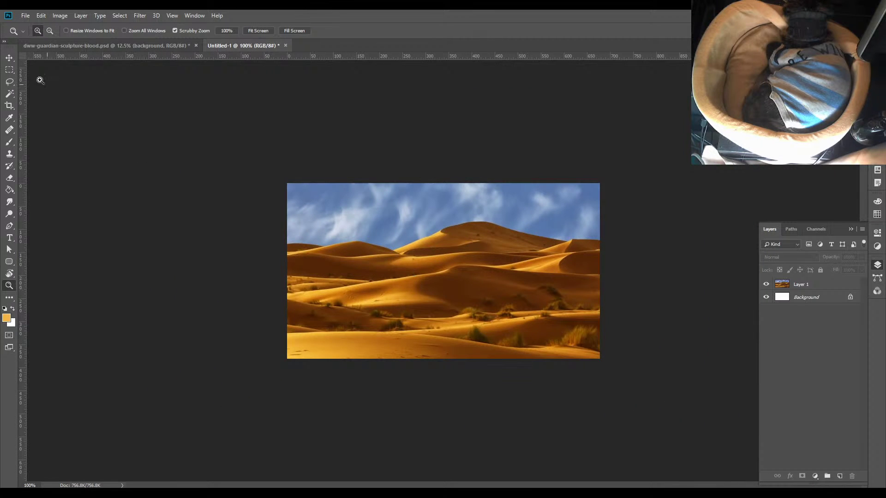
{"action": "left_click", "coordinate": [10, 58]}
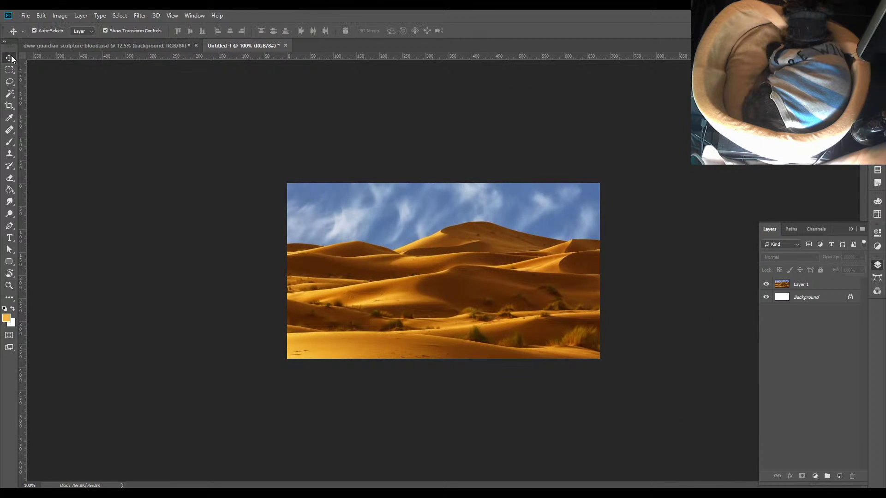
{"action": "left_click", "coordinate": [108, 47]}
{"action": "left_click", "coordinate": [232, 44]}
{"action": "left_click", "coordinate": [129, 48]}
{"action": "left_click", "coordinate": [259, 46]}
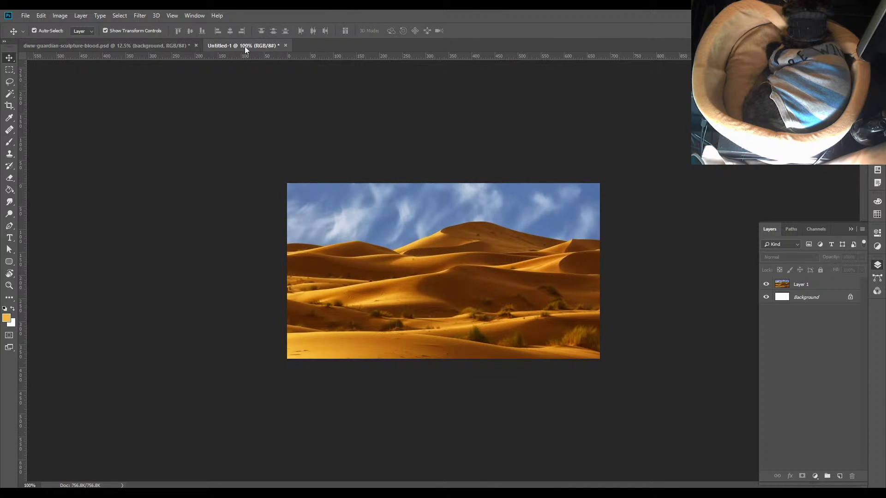
{"action": "left_click", "coordinate": [123, 45]}
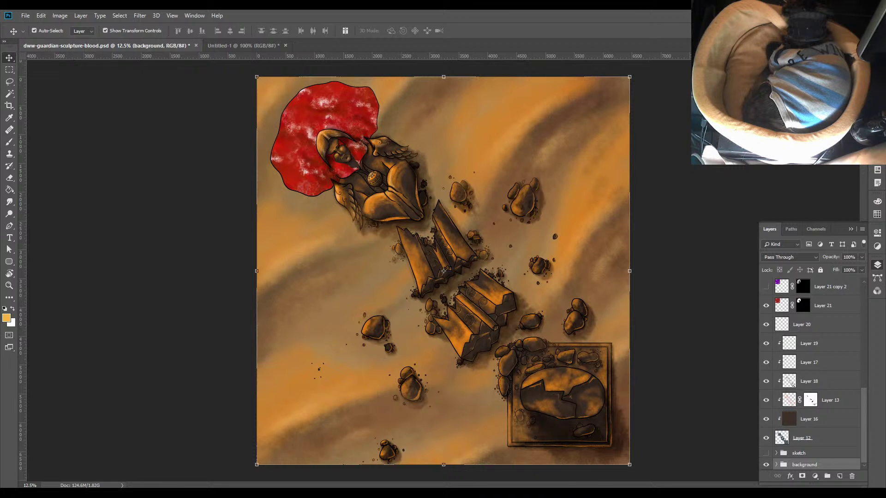
Create another new document and paste the copied portrait-format photo of orange desert dunes into it
{"action": "left_click", "coordinate": [26, 15]}
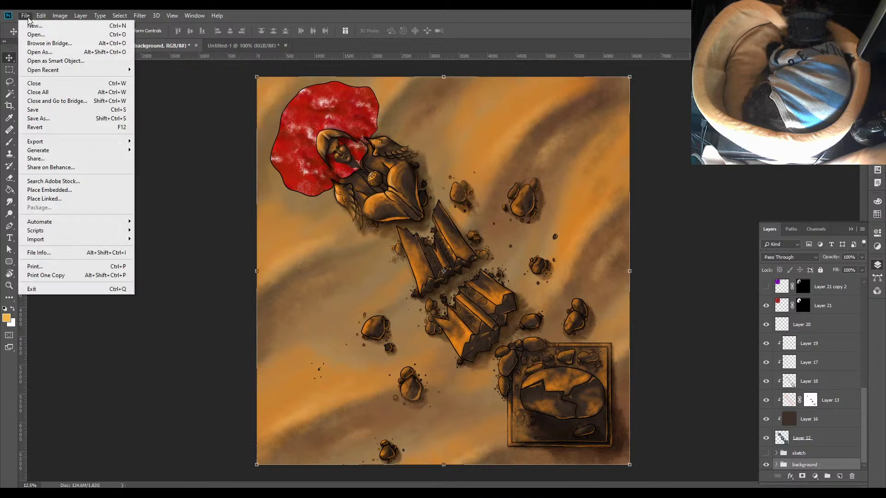
{"action": "left_click", "coordinate": [26, 15]}
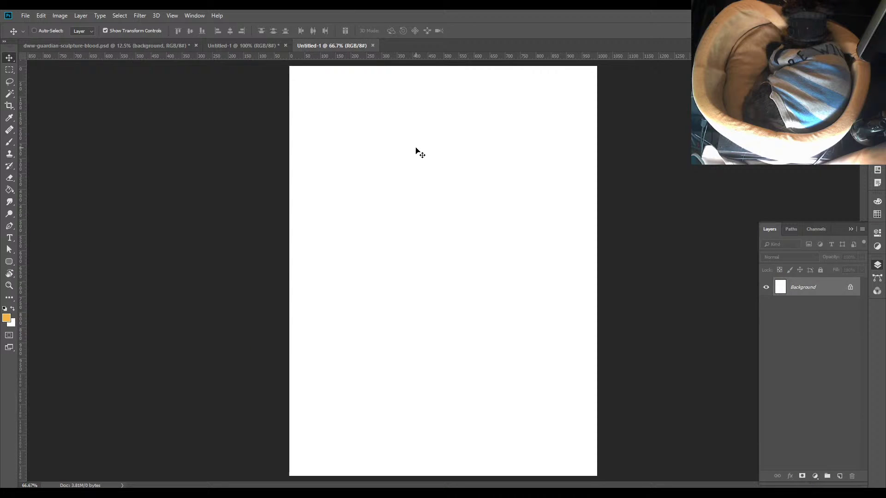
{"action": "key", "text": "ctrl+v"}
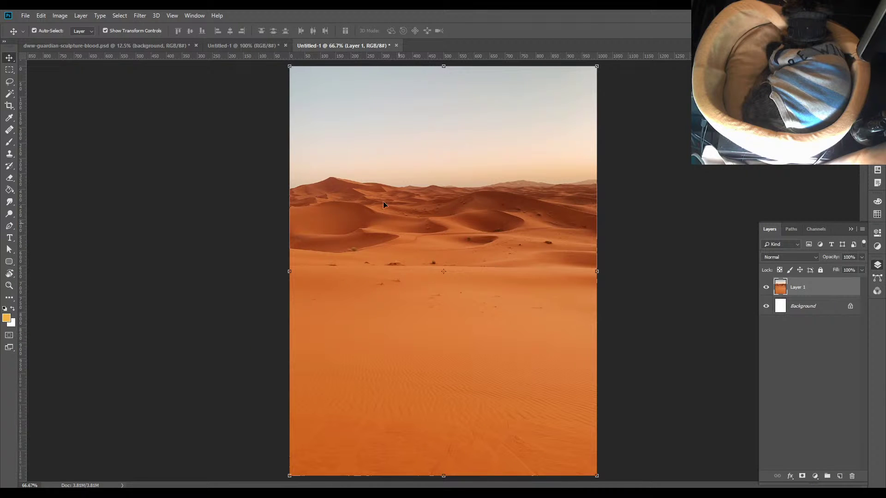
Compare the sand colours and shadows of both desert photos with the background of the sculpture painting
{"action": "left_click", "coordinate": [249, 43]}
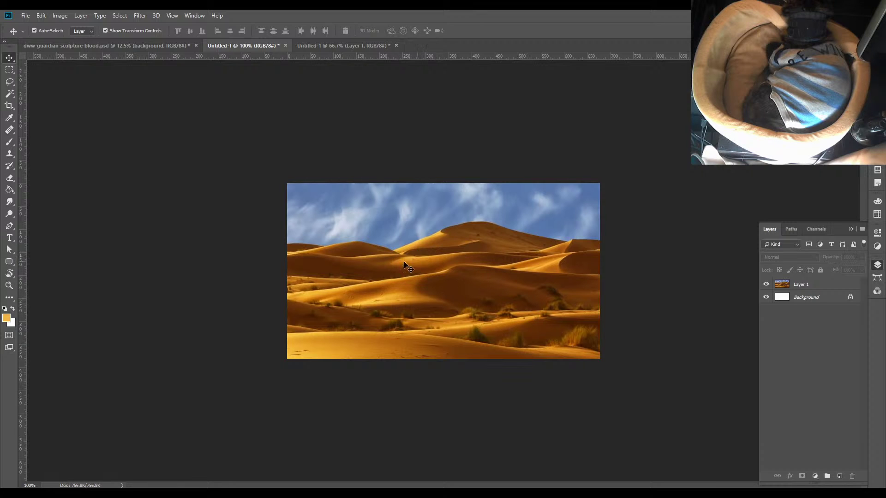
{"action": "left_click", "coordinate": [328, 45]}
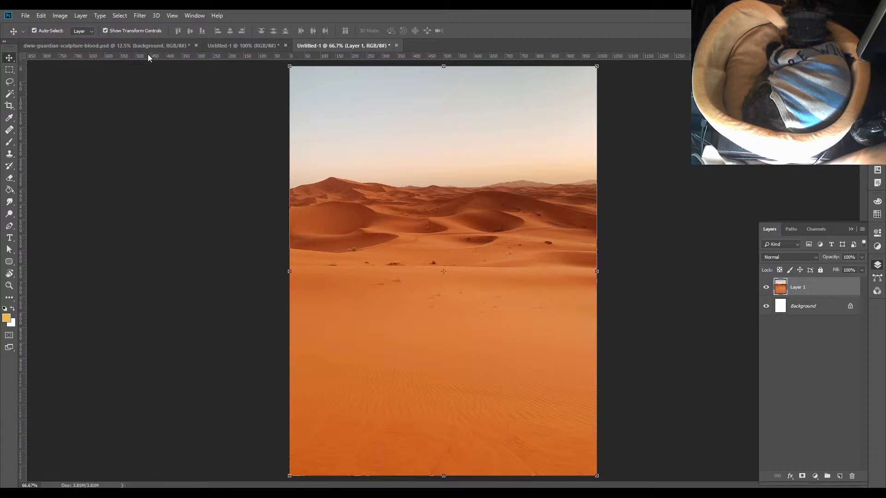
{"action": "left_click", "coordinate": [131, 48]}
{"action": "left_click", "coordinate": [334, 45]}
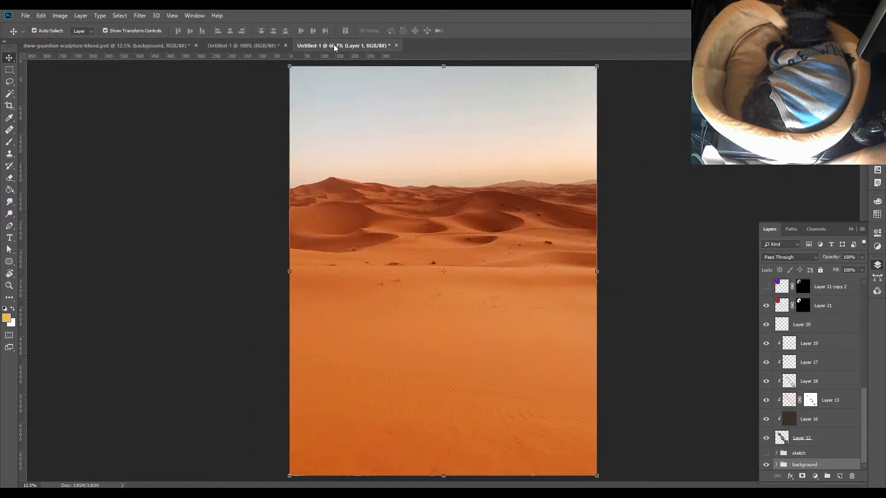
{"action": "left_click", "coordinate": [112, 46]}
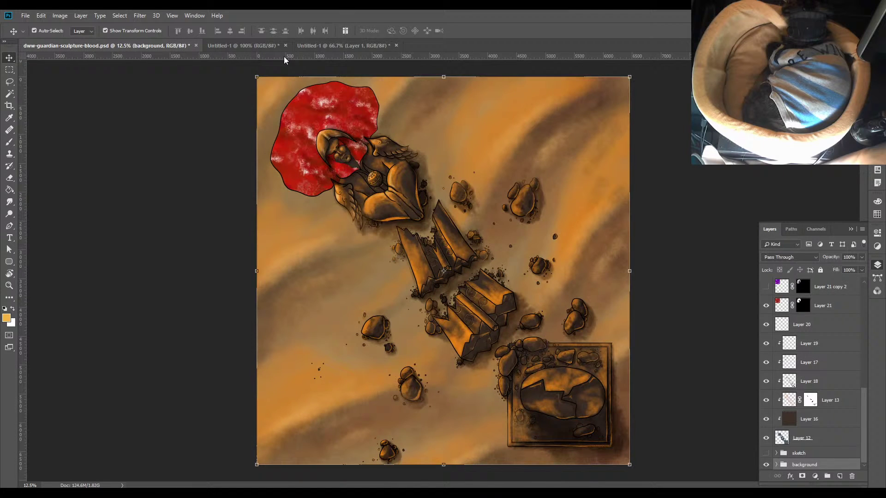
{"action": "left_click", "coordinate": [341, 46]}
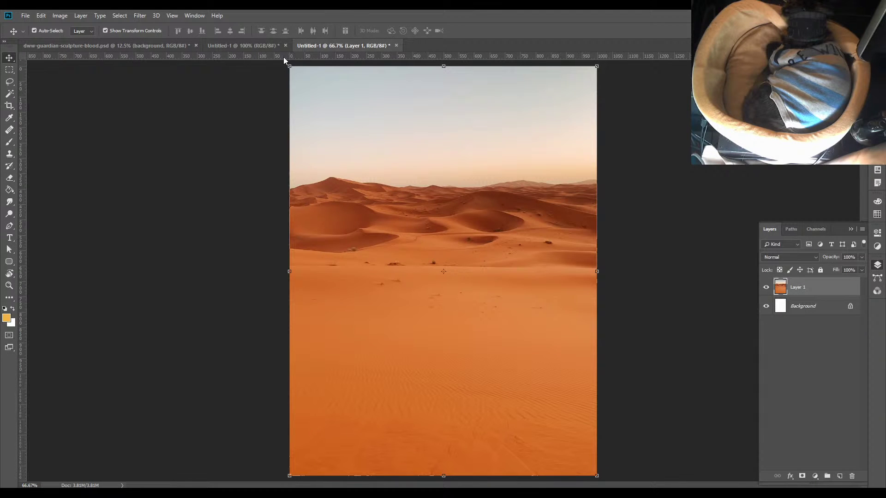
{"action": "left_click", "coordinate": [242, 49]}
{"action": "left_click", "coordinate": [141, 48]}
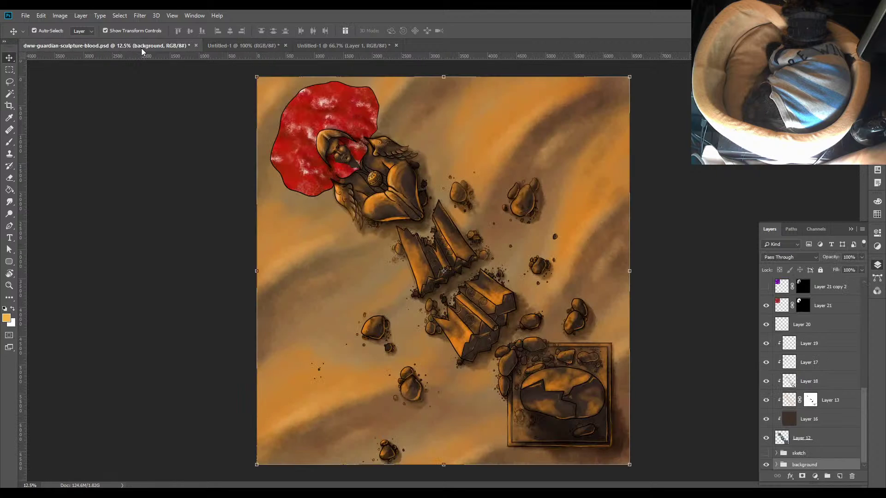
{"action": "left_click", "coordinate": [228, 44]}
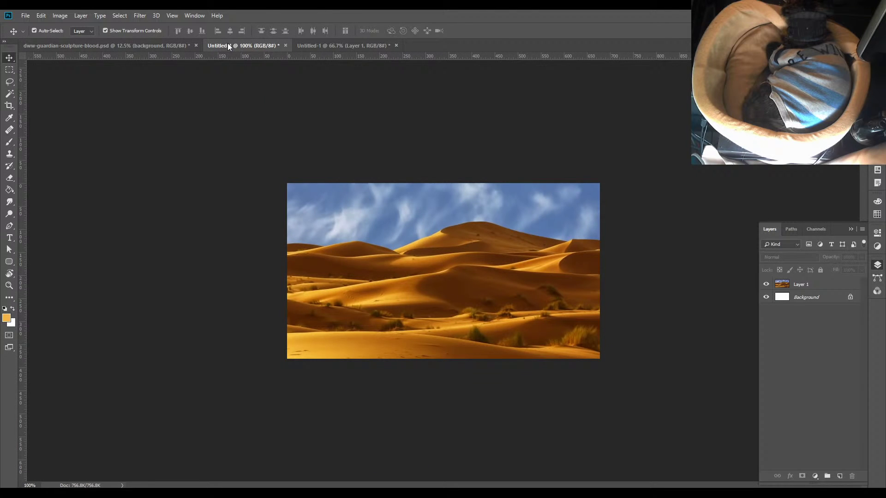
{"action": "left_click", "coordinate": [137, 48]}
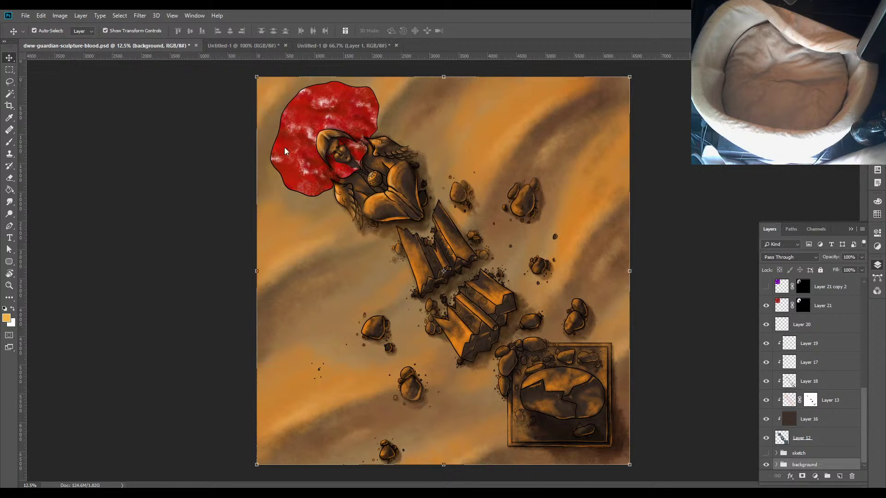
Create a third new document and paste the copied small version of the sculpture painting into it
{"action": "left_click", "coordinate": [25, 16]}
{"action": "left_click", "coordinate": [28, 26]}
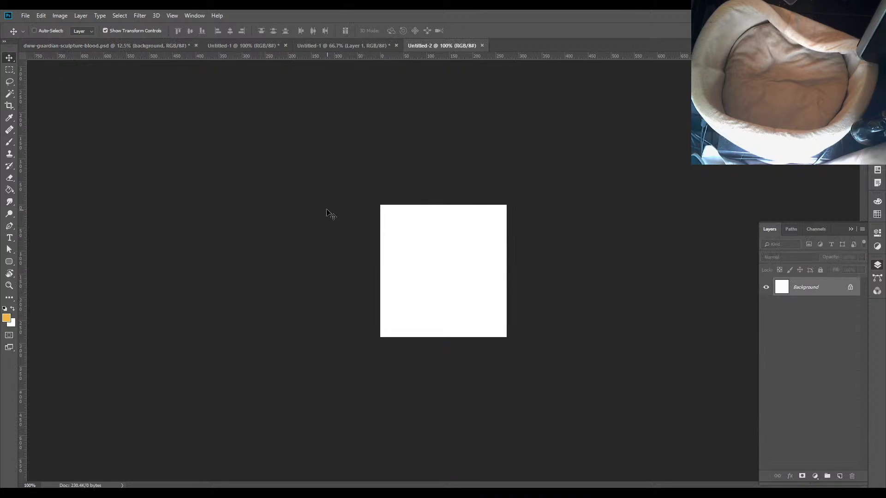
{"action": "key", "text": "ctrl+v"}
{"action": "left_click", "coordinate": [306, 283]}
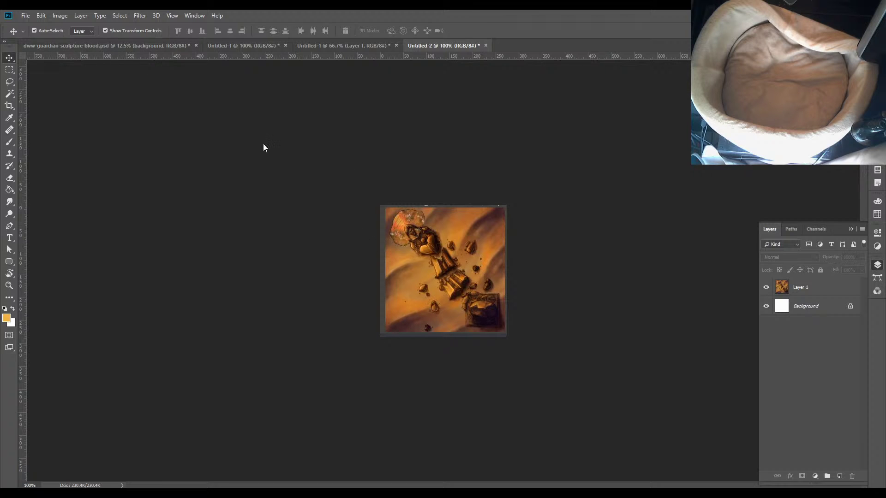
Compare the small pasted version with the sculpture painting viewed at a similar thumbnail size
{"action": "left_click", "coordinate": [85, 46]}
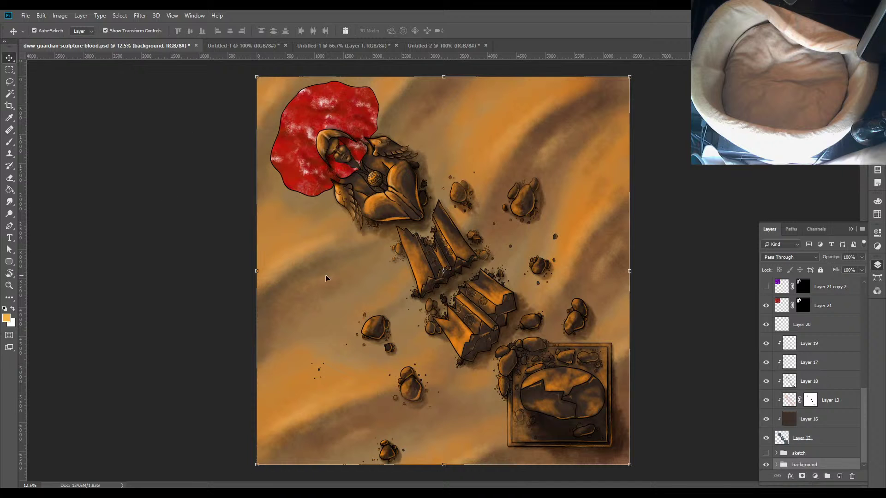
{"action": "scroll", "coordinate": [333, 277], "scroll_direction": "down", "scroll_amount": 5}
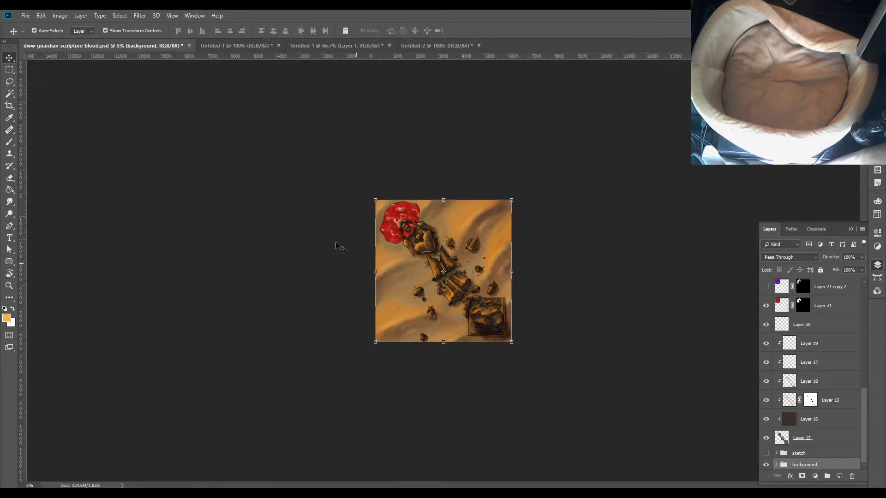
{"action": "left_click", "coordinate": [399, 46]}
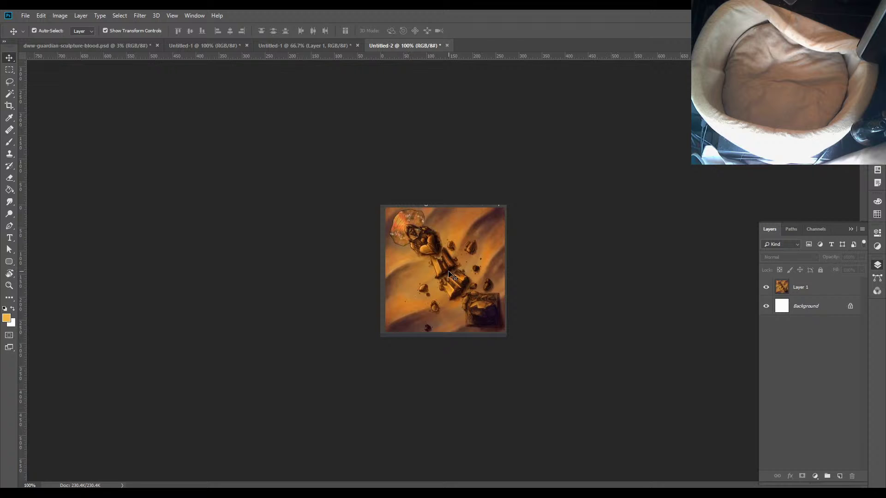
{"action": "left_click", "coordinate": [57, 46]}
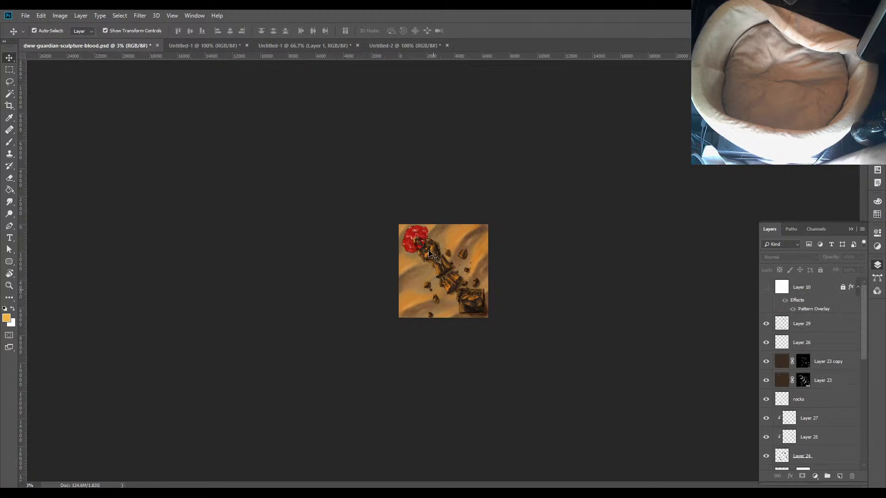
{"action": "left_click", "coordinate": [388, 45]}
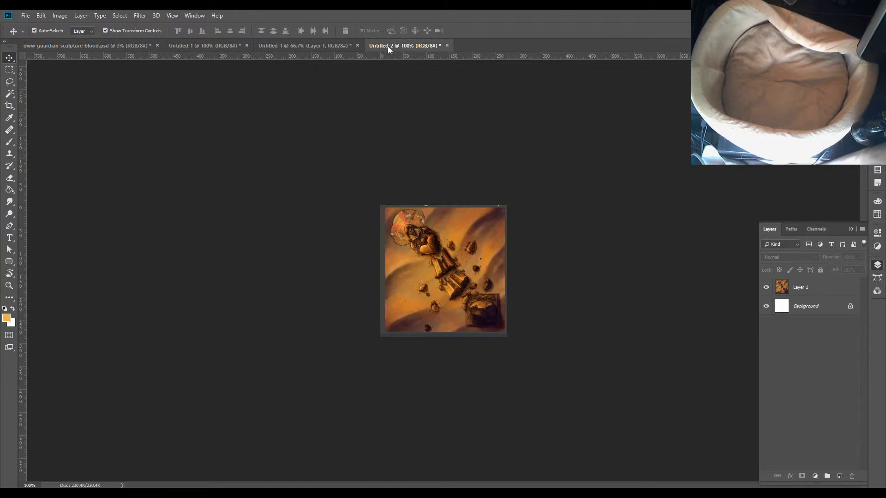
{"action": "left_click", "coordinate": [62, 46]}
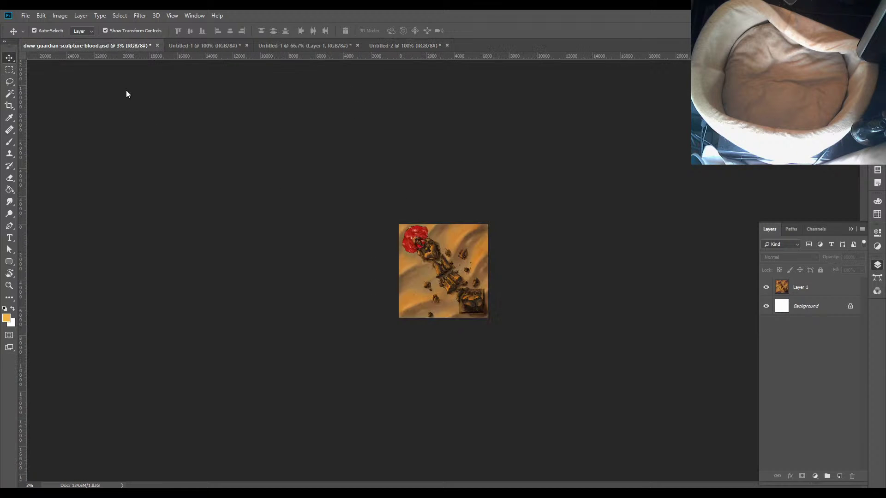
Return to the sculpture painting from the reference document and save it
{"action": "left_click", "coordinate": [383, 44]}
{"action": "left_click", "coordinate": [51, 45]}
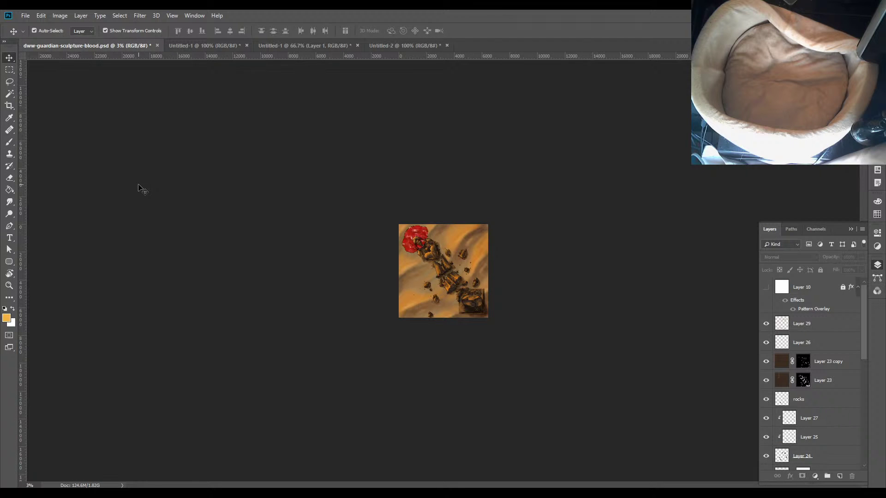
{"action": "key", "text": "ctrl+s"}
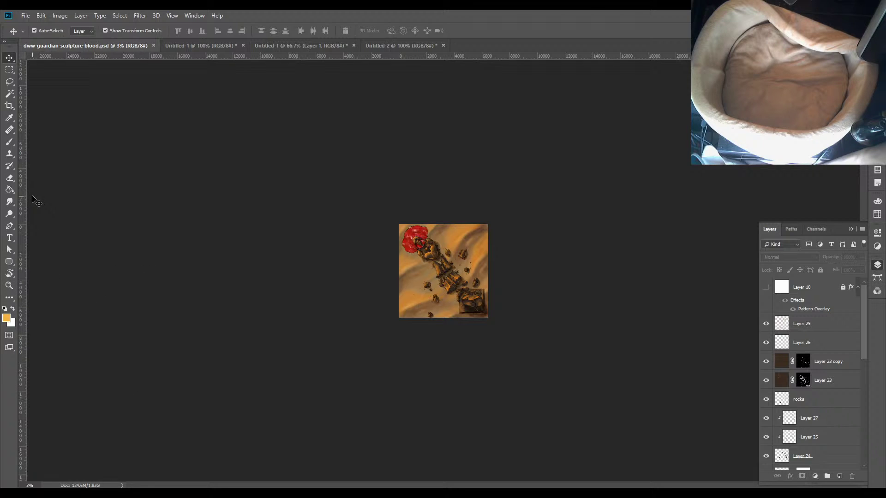
Add a new empty layer with default settings directly above Layer 28 inside the painting's background group
{"action": "left_click", "coordinate": [10, 286]}
{"action": "left_click", "coordinate": [438, 269]}
{"action": "left_click", "coordinate": [437, 269]}
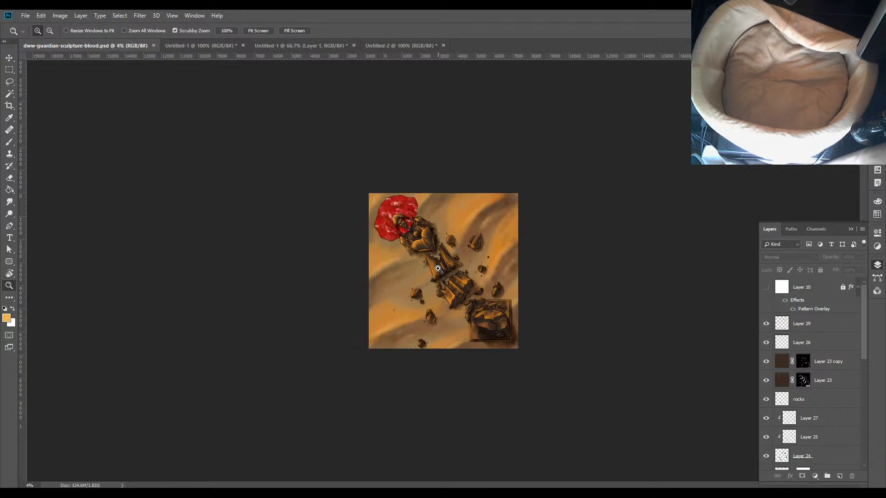
{"action": "left_click", "coordinate": [438, 269]}
{"action": "left_click", "coordinate": [437, 269]}
{"action": "left_click", "coordinate": [438, 269]}
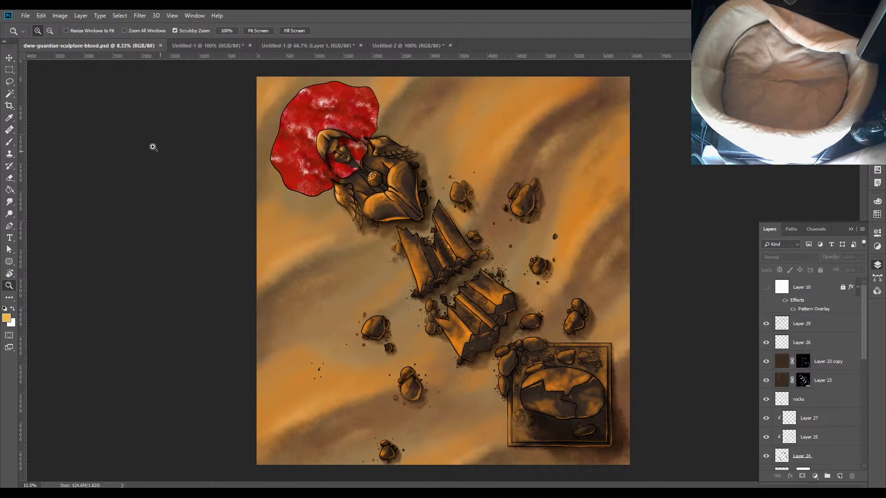
{"action": "left_click", "coordinate": [9, 58]}
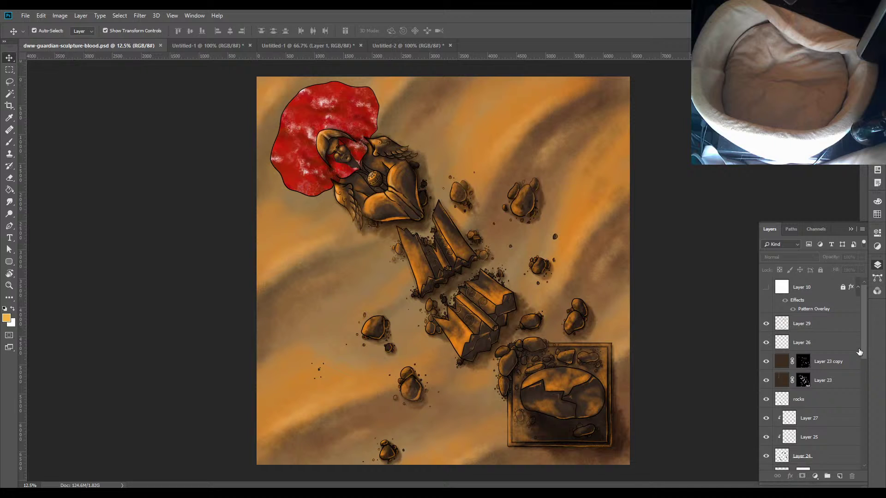
{"action": "left_click_drag", "start_coordinate": [863, 353], "coordinate": [865, 458]}
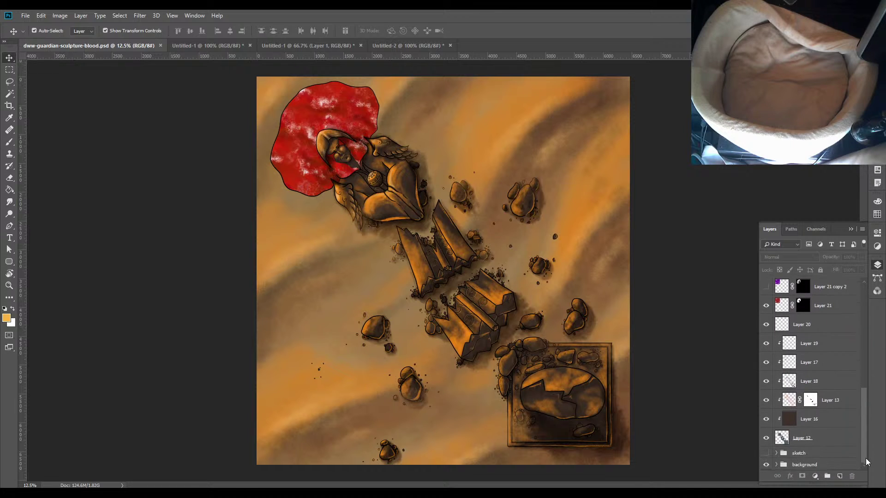
{"action": "left_click", "coordinate": [776, 464]}
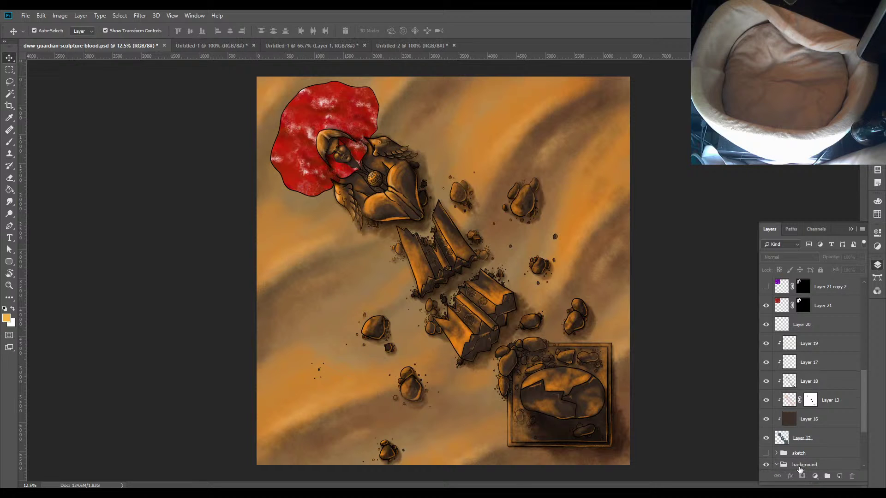
{"action": "left_click_drag", "start_coordinate": [863, 424], "coordinate": [865, 464]}
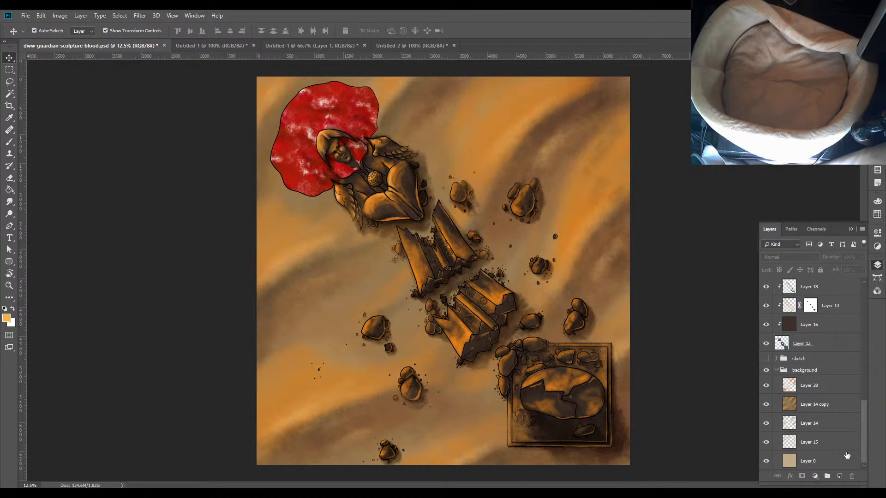
{"action": "left_click", "coordinate": [835, 387]}
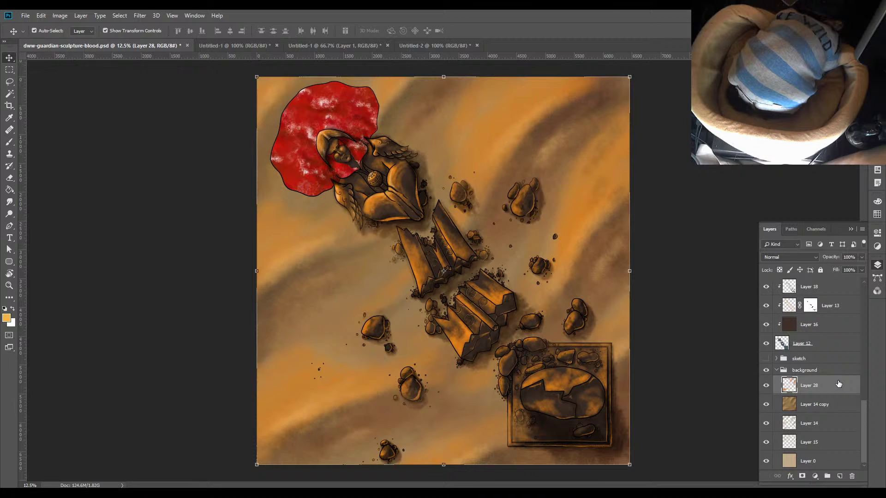
{"action": "key", "text": "ctrl+shift+n"}
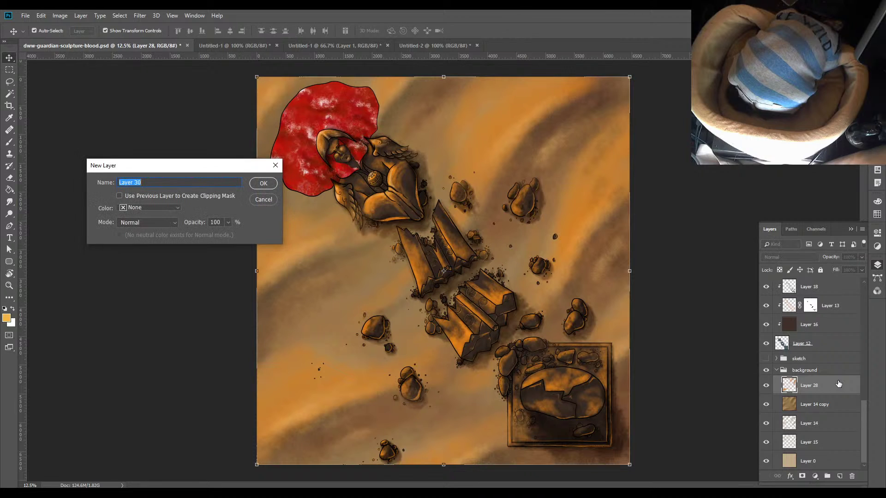
{"action": "left_click", "coordinate": [265, 185]}
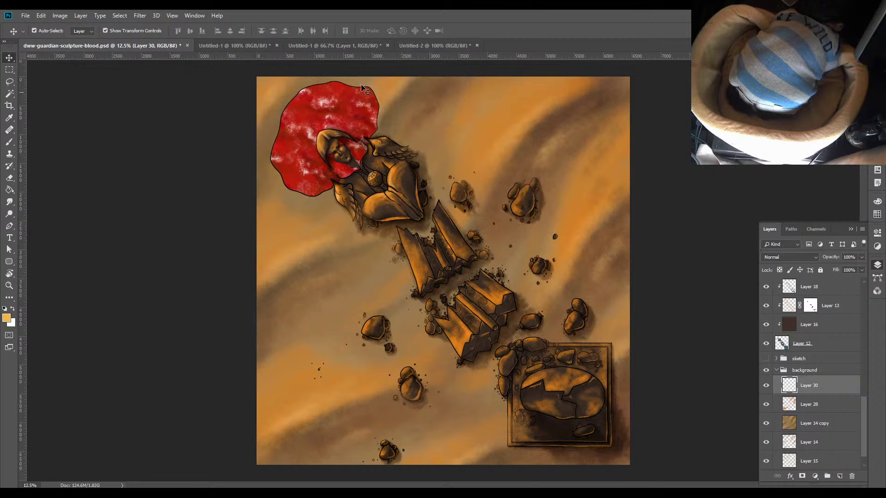
Compare the sand colours and lighting of both desert photos and the small pasted version with the sculpture painting
{"action": "left_click", "coordinate": [417, 46]}
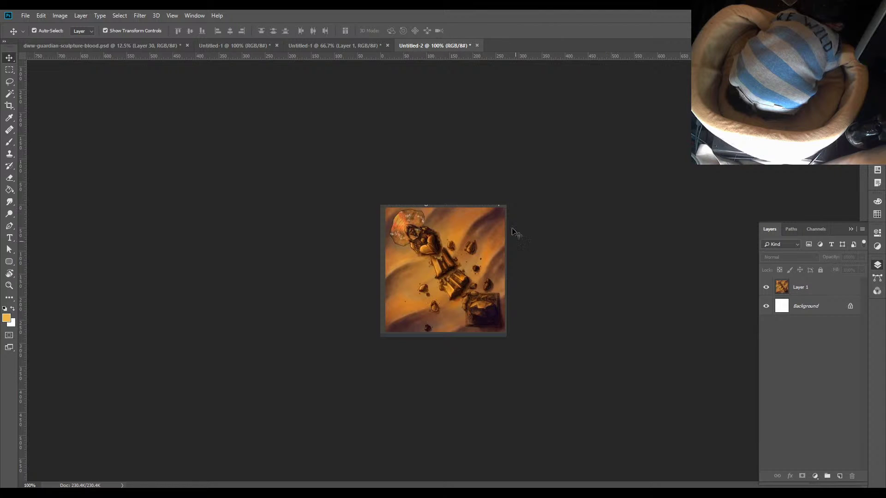
{"action": "left_click", "coordinate": [224, 46]}
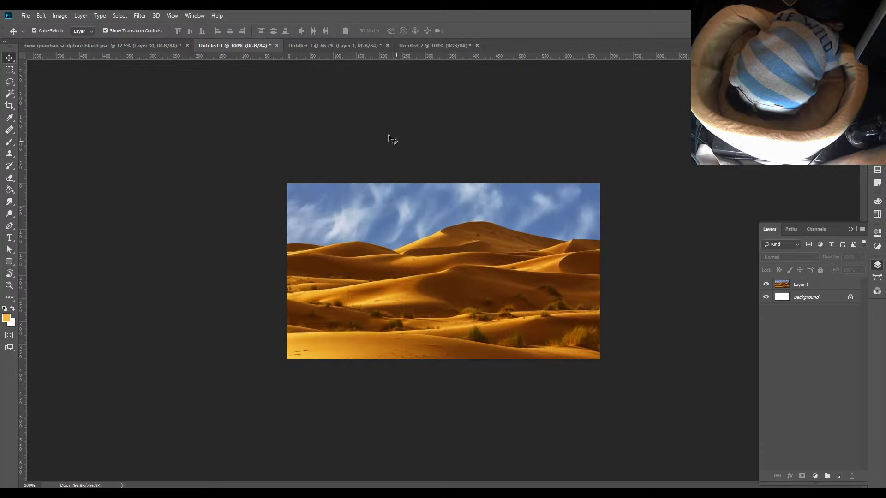
{"action": "left_click", "coordinate": [318, 45]}
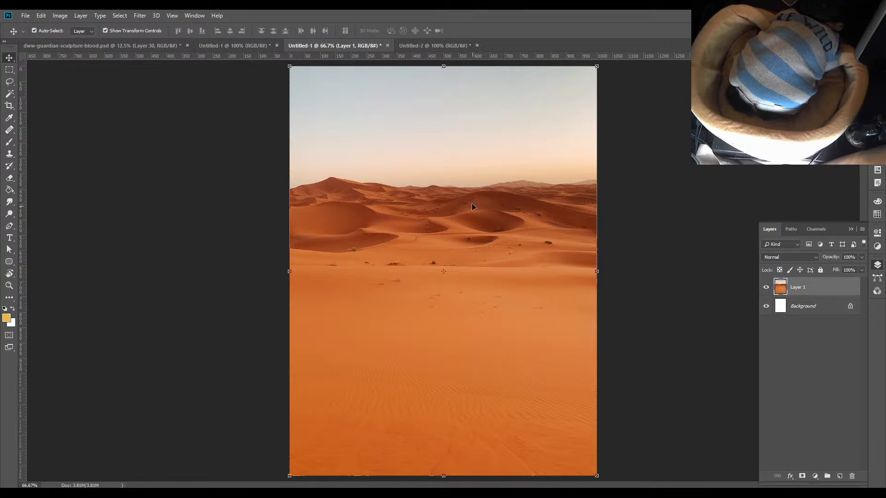
{"action": "left_click", "coordinate": [416, 43]}
{"action": "left_click", "coordinate": [369, 48]}
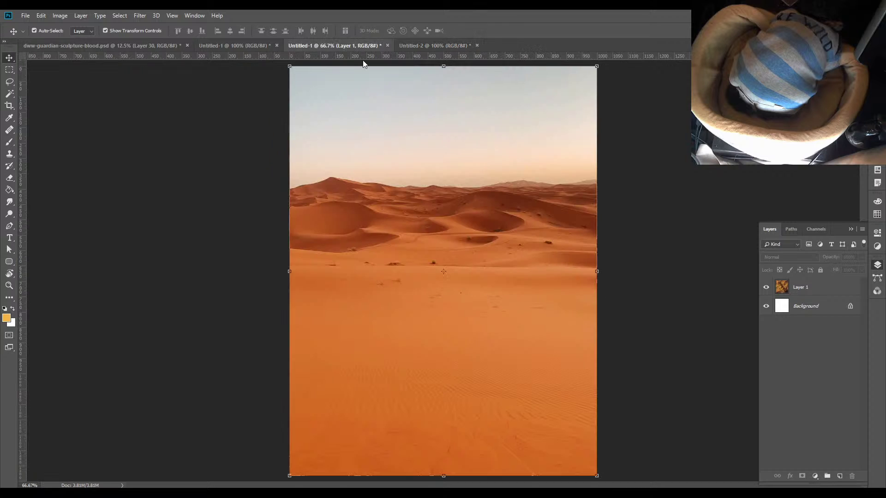
{"action": "left_click", "coordinate": [95, 46]}
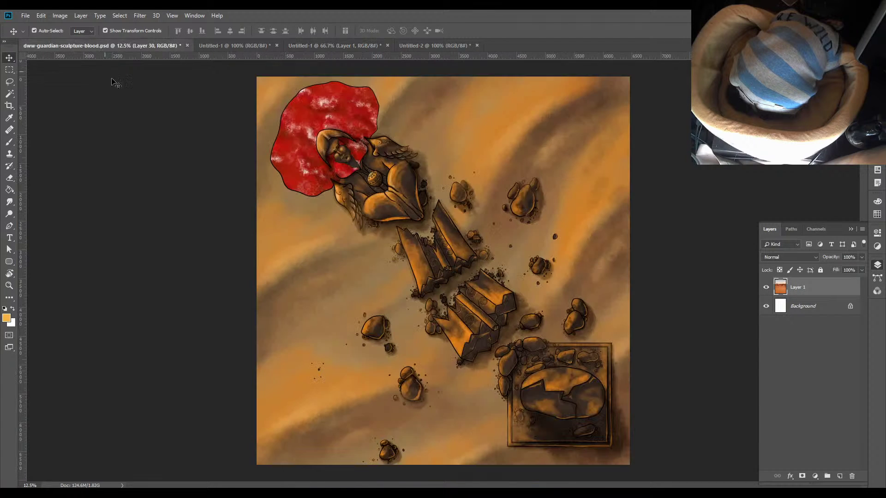
{"action": "left_click", "coordinate": [335, 45]}
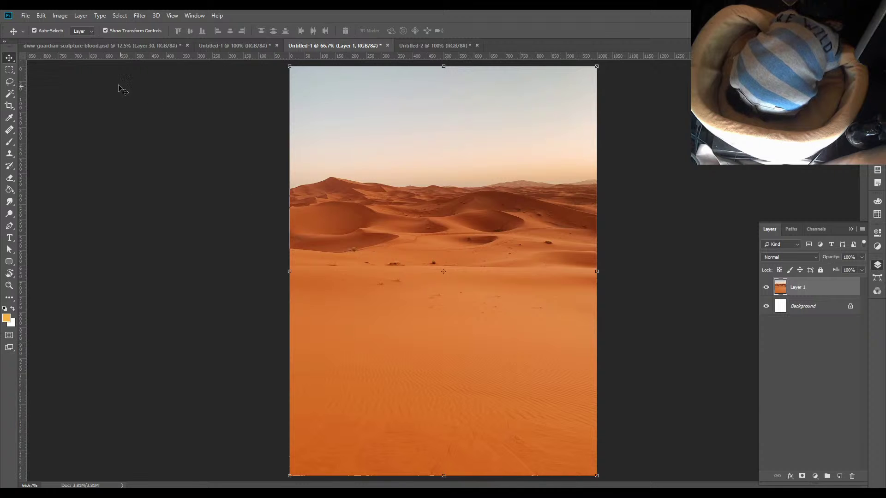
{"action": "left_click", "coordinate": [120, 46]}
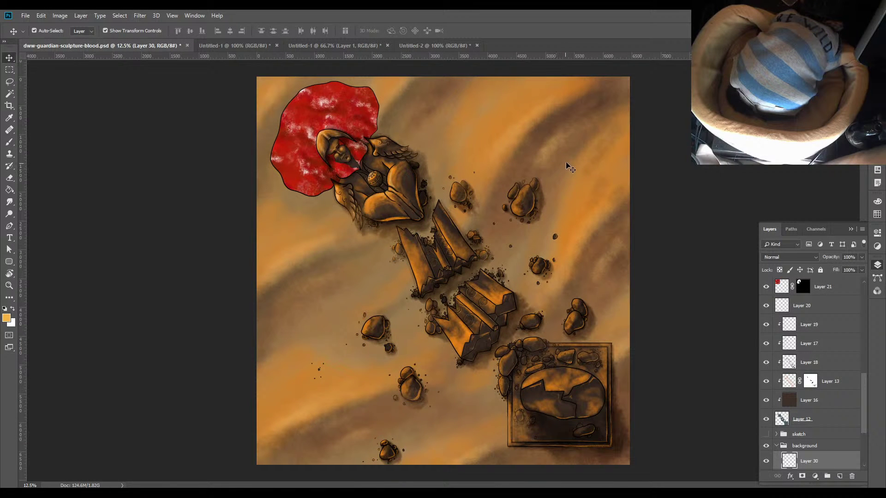
{"action": "left_click", "coordinate": [413, 45]}
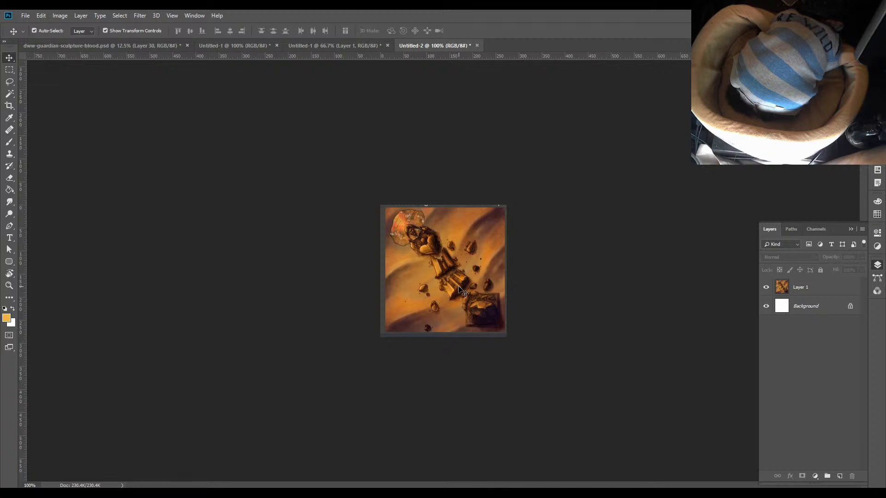
{"action": "left_click_drag", "start_coordinate": [461, 290], "coordinate": [497, 234]}
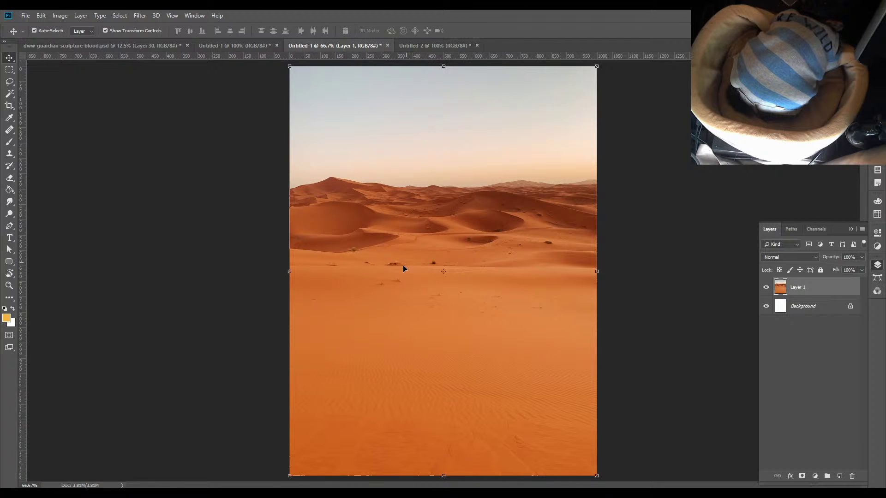
{"action": "left_click", "coordinate": [430, 47]}
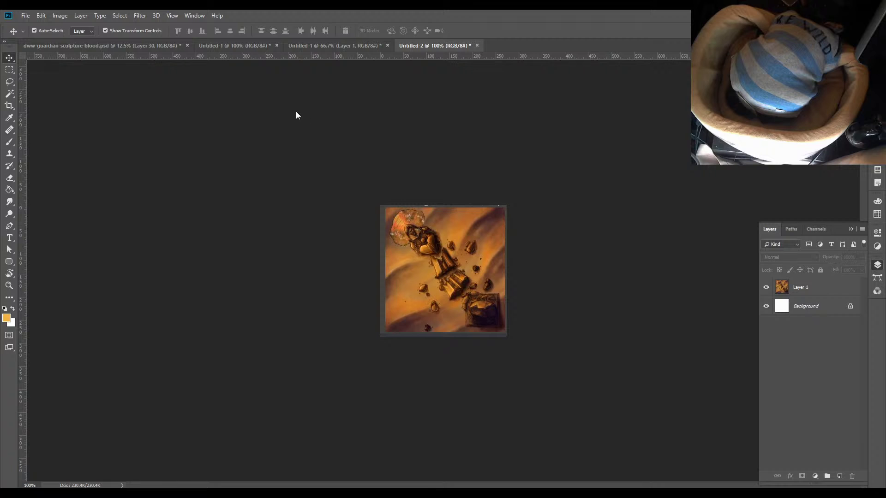
Go back to the sculpture painting, deselect its layers and save the file
{"action": "left_click", "coordinate": [122, 48]}
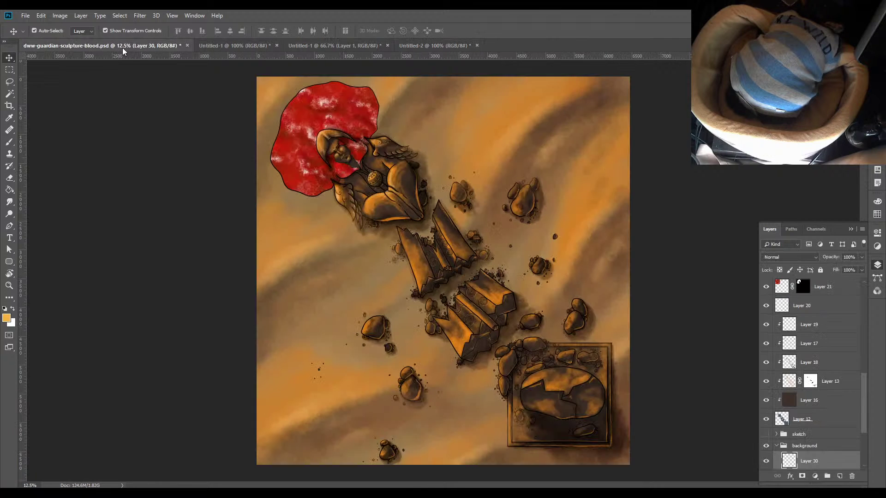
{"action": "left_click", "coordinate": [167, 139]}
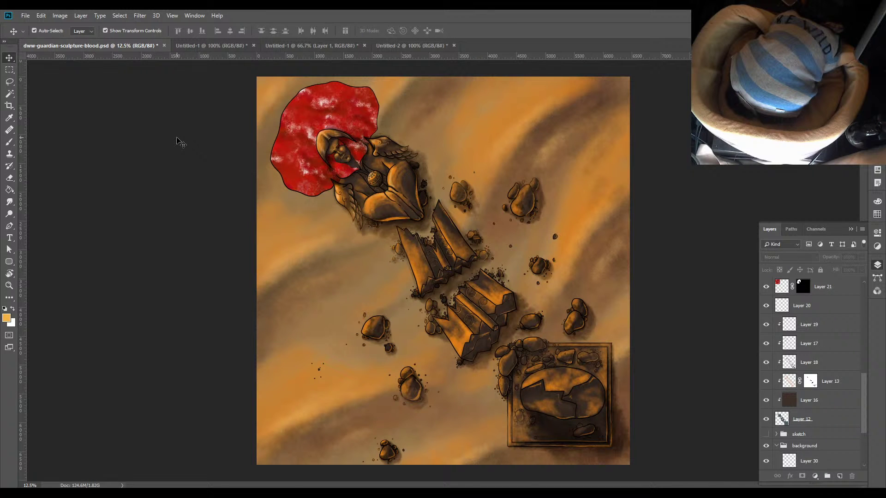
{"action": "key", "text": "ctrl+s"}
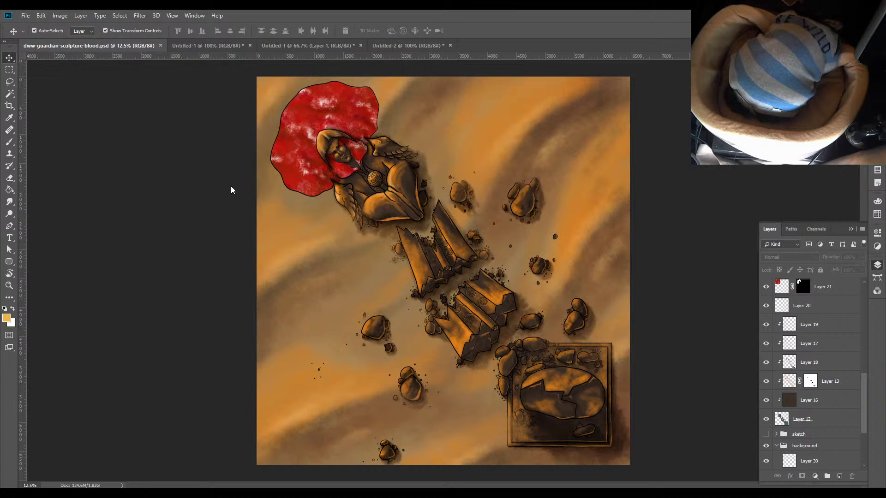
Select the empty Layer 30 in the background group and activate the Brush tool for painting on it
{"action": "left_click", "coordinate": [808, 309]}
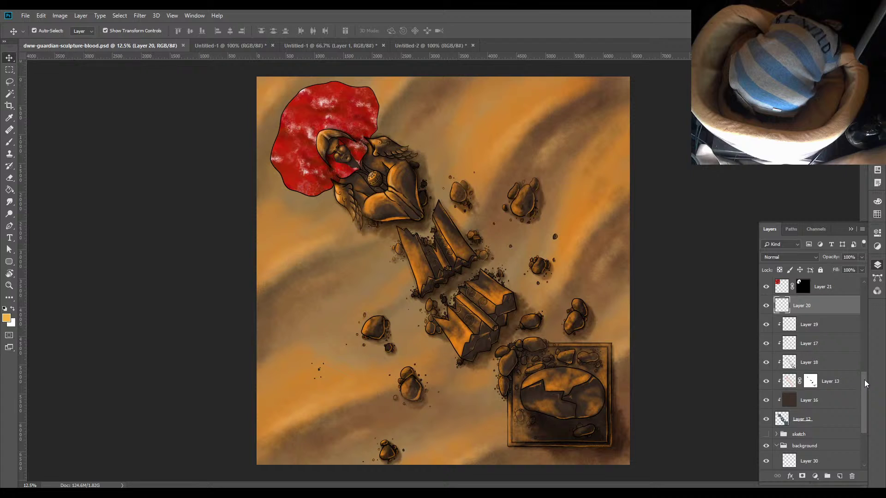
{"action": "left_click_drag", "start_coordinate": [865, 380], "coordinate": [862, 289]}
{"action": "left_click", "coordinate": [825, 328]}
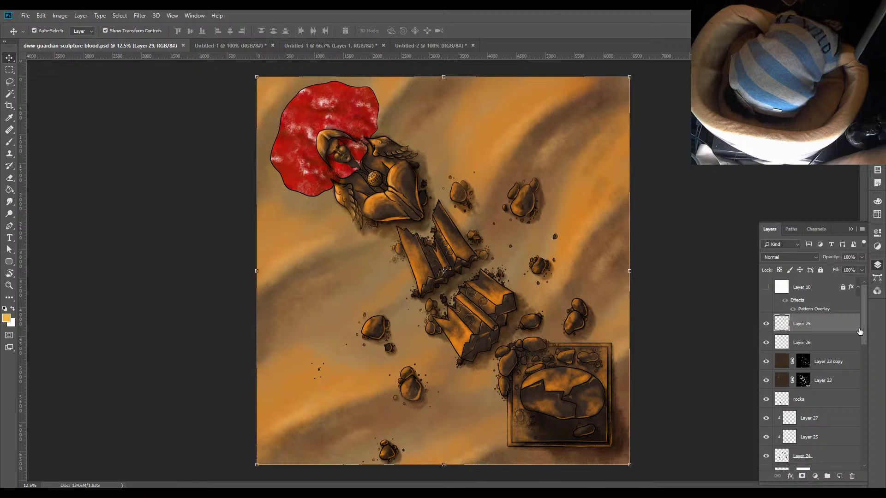
{"action": "left_click", "coordinate": [711, 341]}
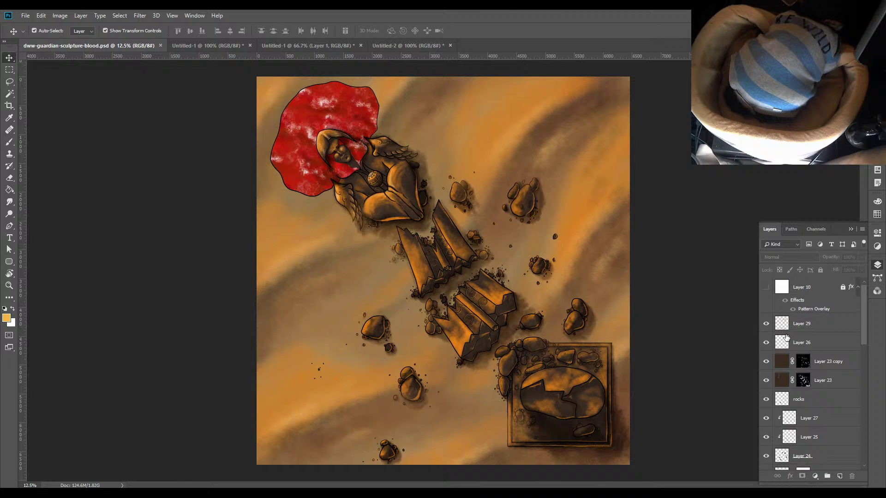
{"action": "left_click", "coordinate": [817, 328]}
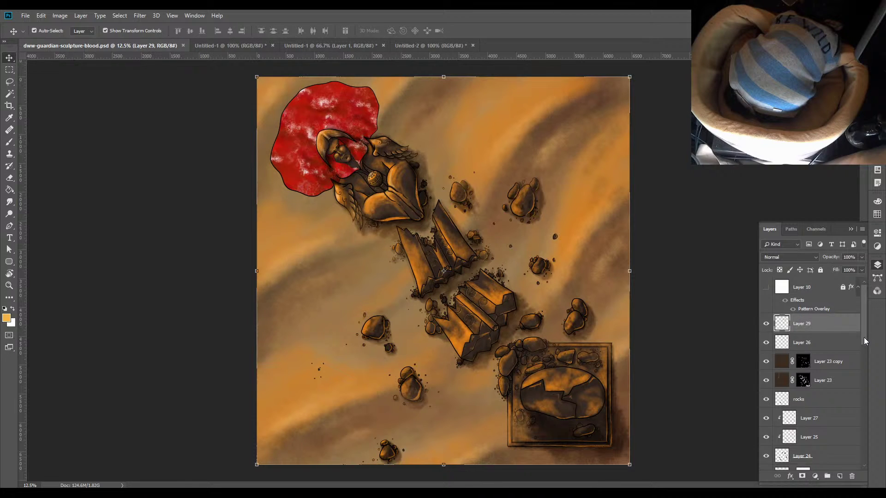
{"action": "left_click_drag", "start_coordinate": [864, 337], "coordinate": [866, 356]}
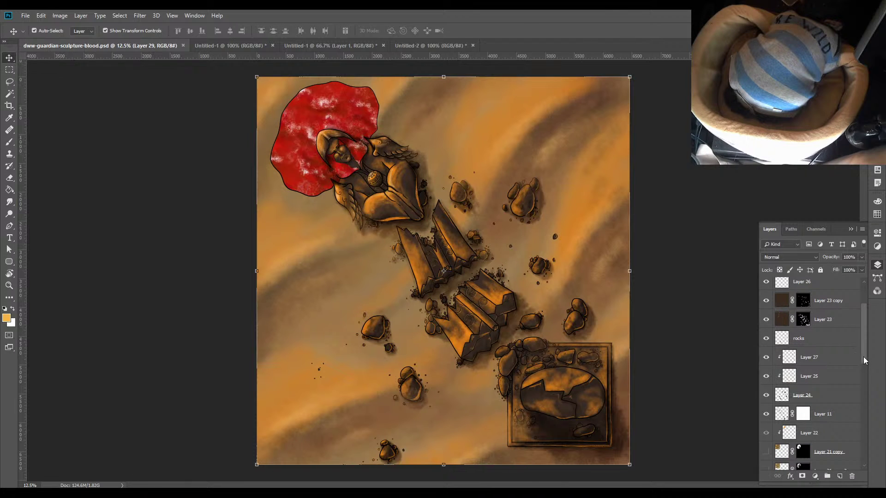
{"action": "left_click", "coordinate": [827, 340]}
{"action": "left_click_drag", "start_coordinate": [862, 357], "coordinate": [872, 465]}
{"action": "left_click", "coordinate": [807, 370]}
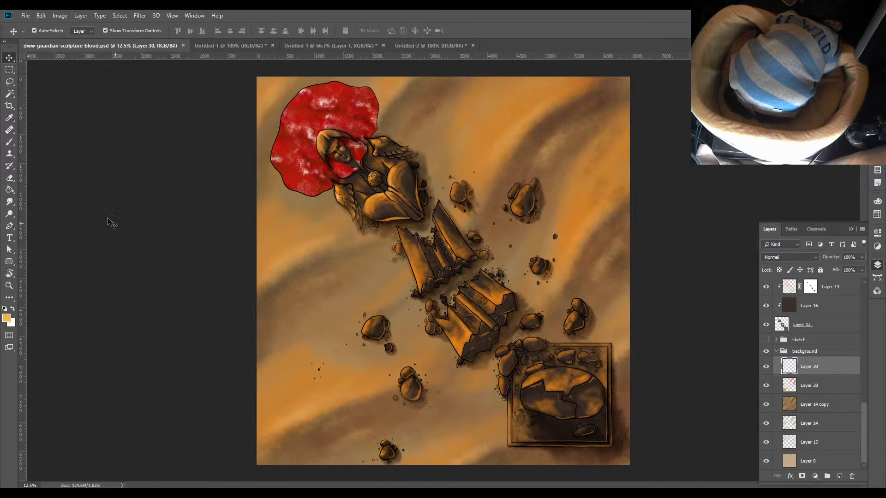
{"action": "left_click", "coordinate": [10, 144]}
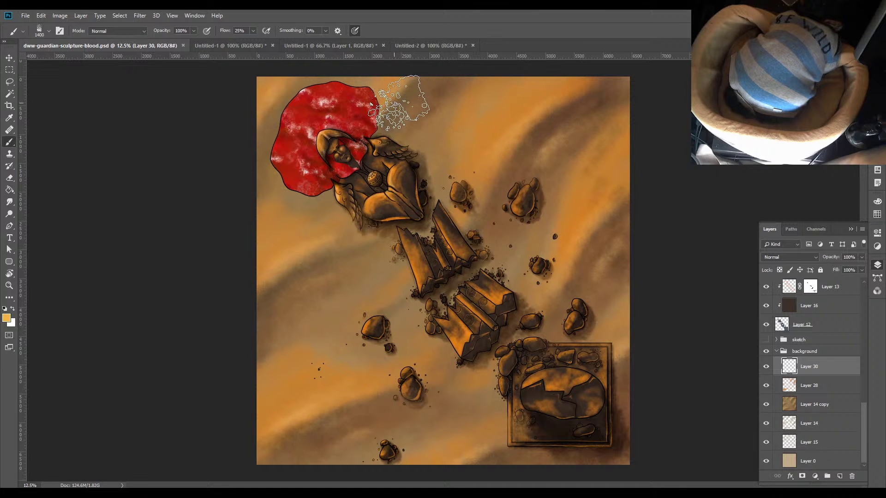
Sample the bright golden sand colour #e7aa2d from the landscape-format dune photo as the foreground colour for the brush
{"action": "left_click", "coordinate": [230, 45]}
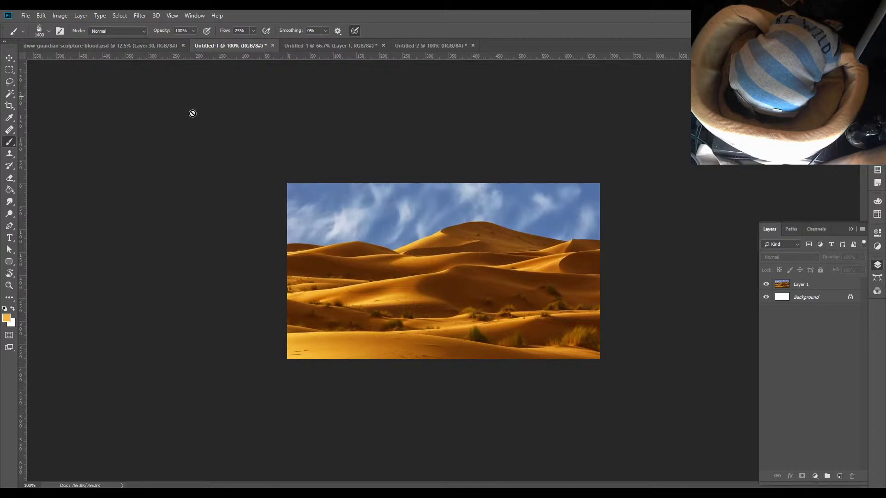
{"action": "left_click", "coordinate": [7, 318]}
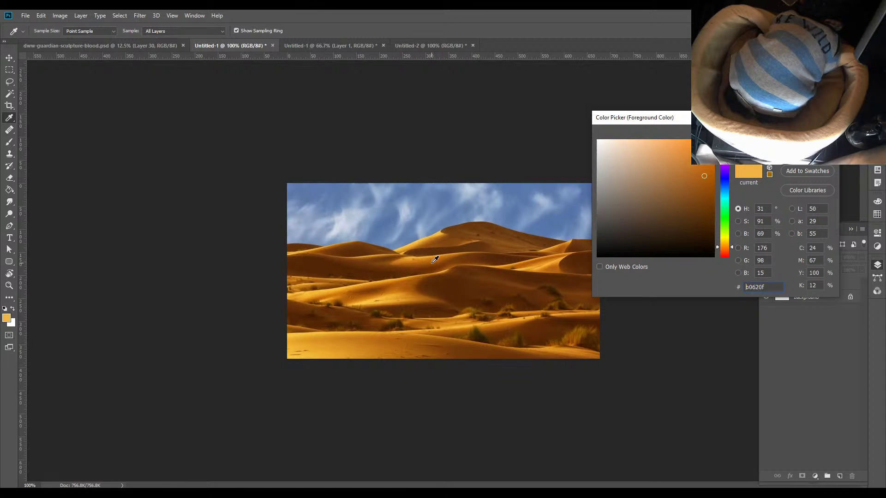
{"action": "left_click", "coordinate": [558, 259]}
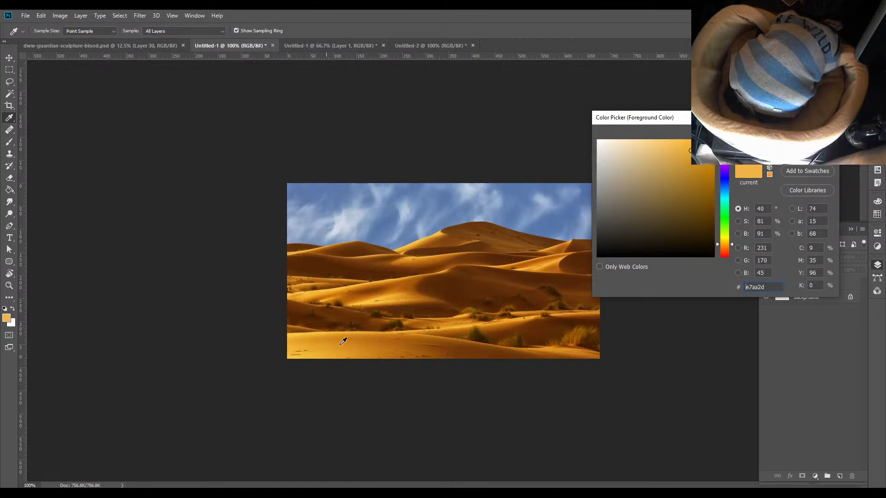
{"action": "key", "text": "Return"}
{"action": "key", "text": "b"}
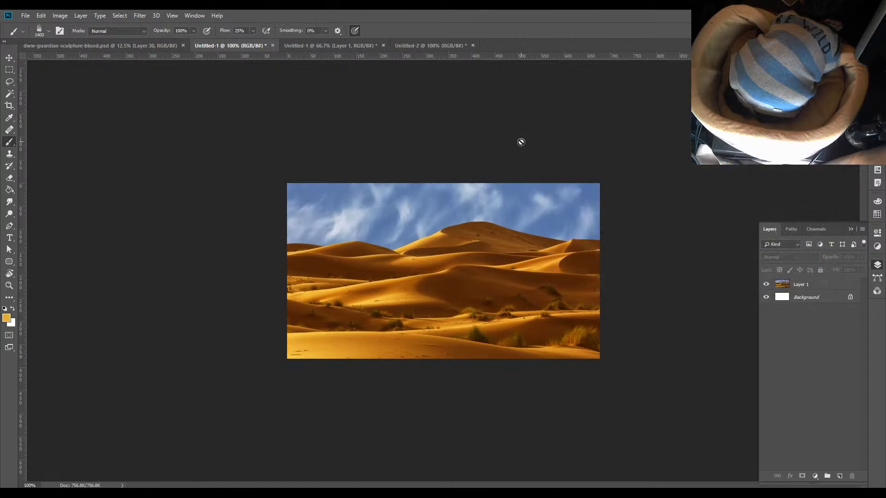
Return to the sculpture painting and brush the golden sand colour over the light dune bands on Layer 30
{"action": "left_click", "coordinate": [107, 48]}
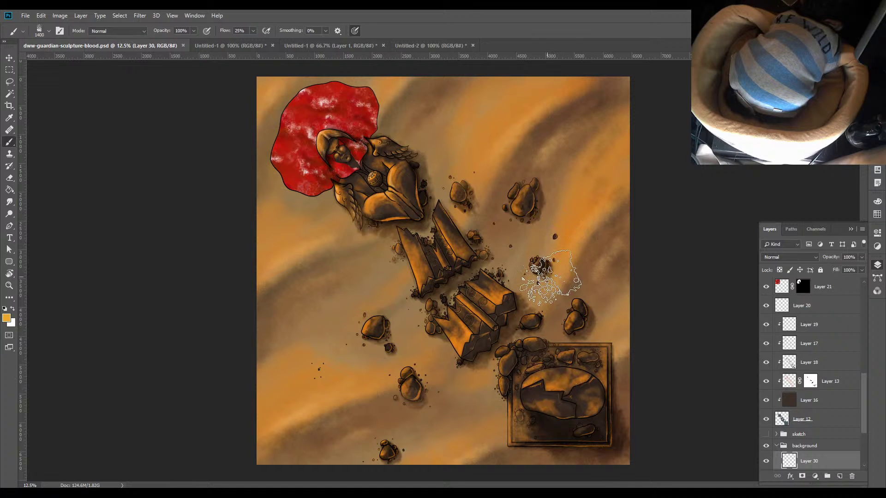
{"action": "left_click_drag", "start_coordinate": [583, 287], "coordinate": [550, 285]}
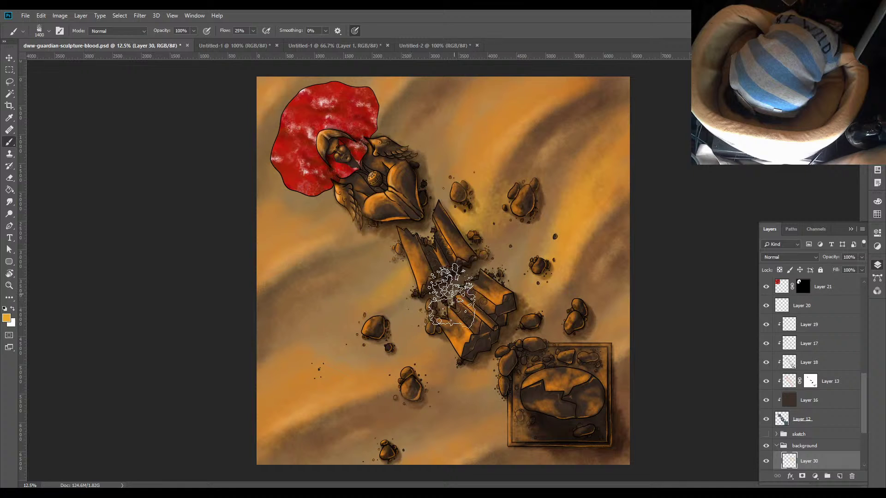
{"action": "mouse_move", "coordinate": [450, 296]}
{"action": "left_mouse_down"}
{"action": "mouse_move", "coordinate": [423, 306]}
{"action": "mouse_move", "coordinate": [430, 313]}
{"action": "left_mouse_up"}
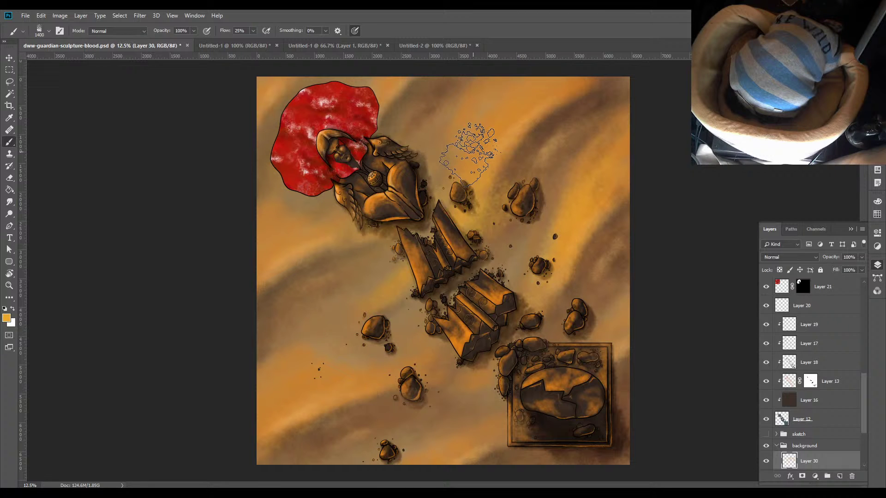
{"action": "mouse_move", "coordinate": [308, 261]}
{"action": "left_mouse_down"}
{"action": "mouse_move", "coordinate": [280, 253]}
{"action": "mouse_move", "coordinate": [301, 242]}
{"action": "left_mouse_up"}
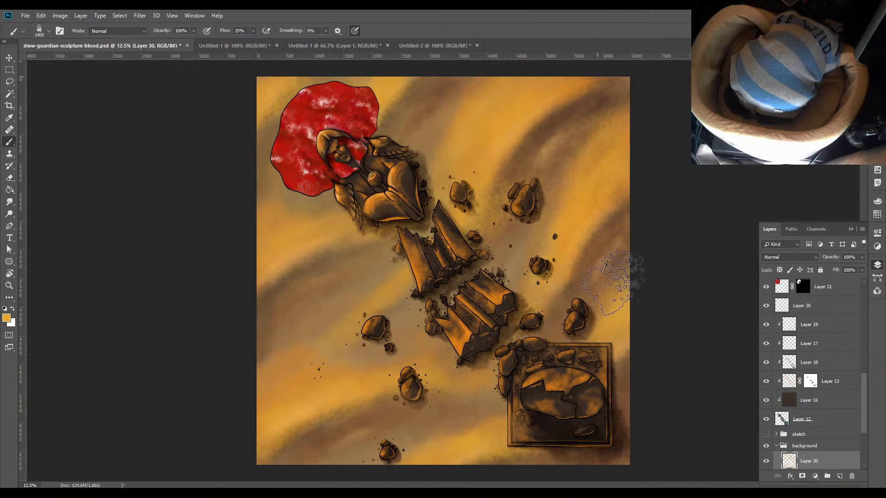
Check the small reference version and sample the dark brown shadow colour #542706 from the landscape-format dune photo as the foreground colour
{"action": "left_click", "coordinate": [422, 46]}
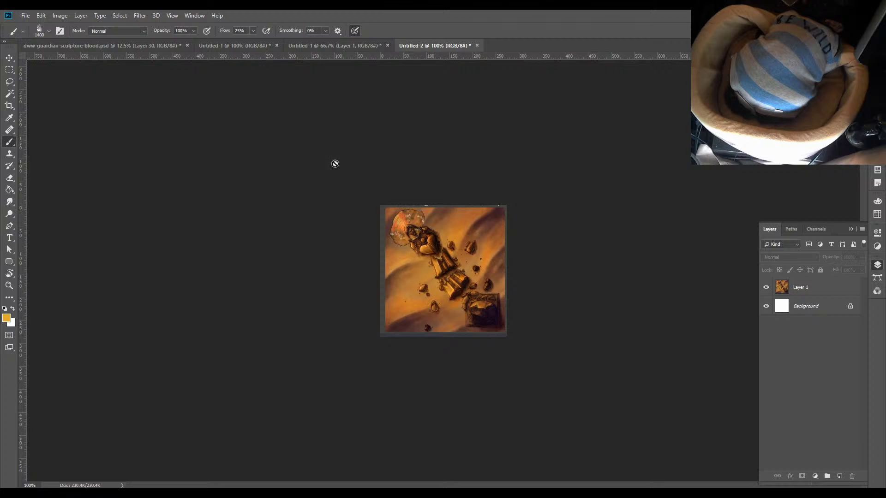
{"action": "left_click", "coordinate": [146, 46]}
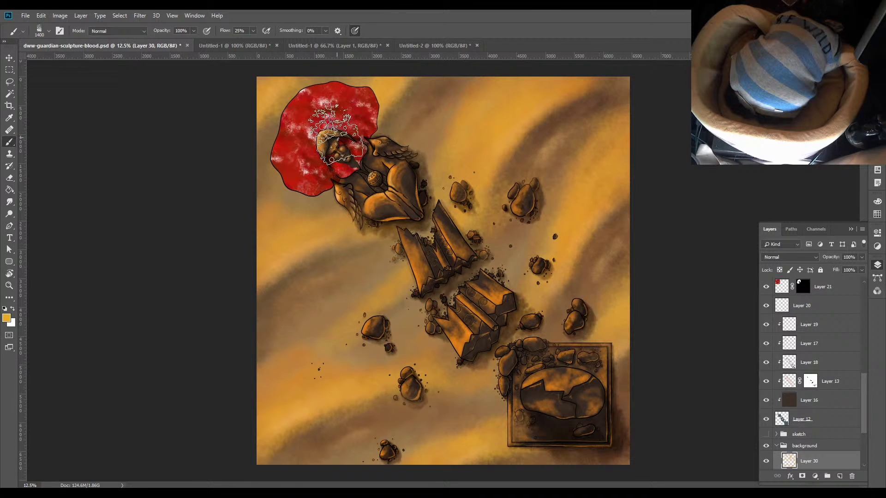
{"action": "left_click", "coordinate": [254, 46]}
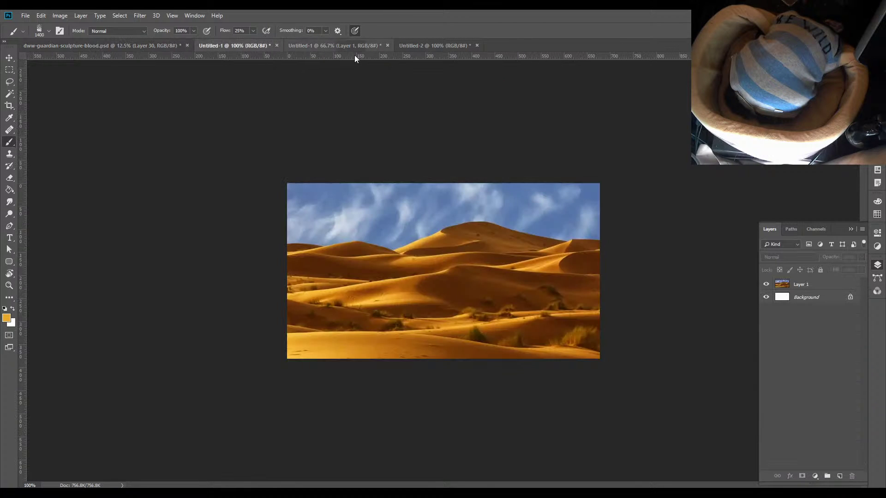
{"action": "left_click", "coordinate": [6, 319]}
{"action": "left_click", "coordinate": [464, 286]}
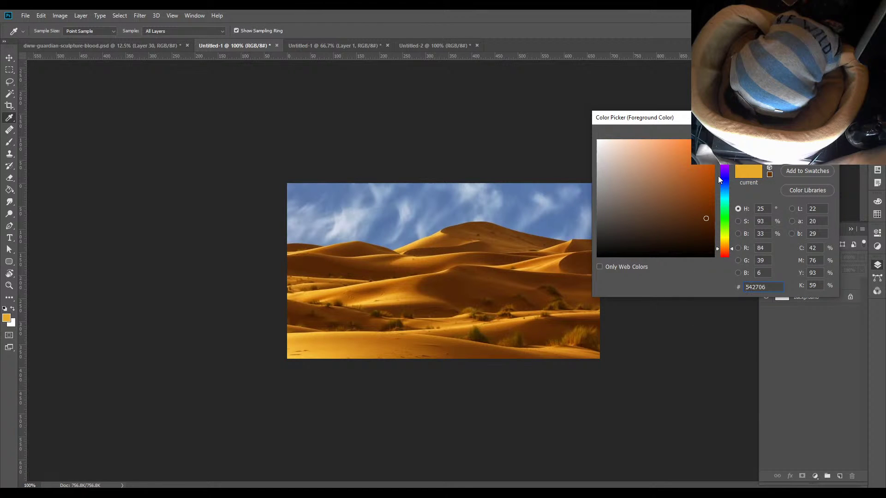
{"action": "key", "text": "Return"}
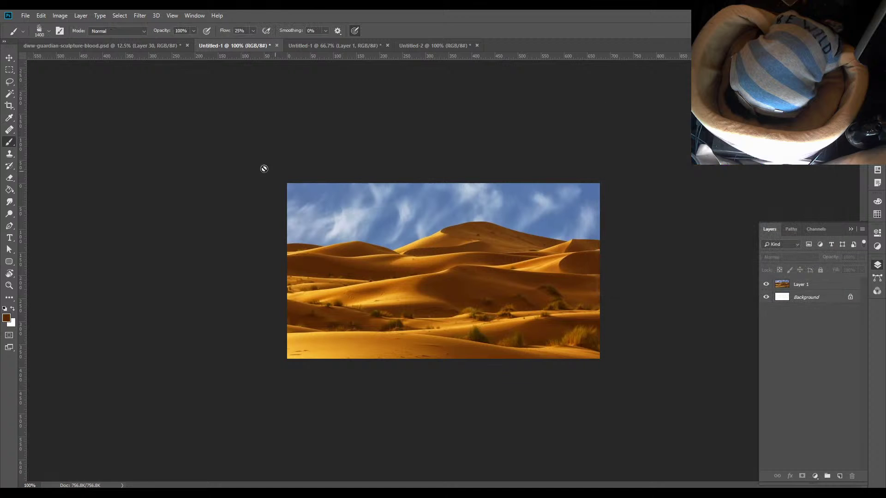
Go back to the sculpture painting and darken the shadow bands of the sand with the dark brown on Layer 30
{"action": "left_click", "coordinate": [132, 48]}
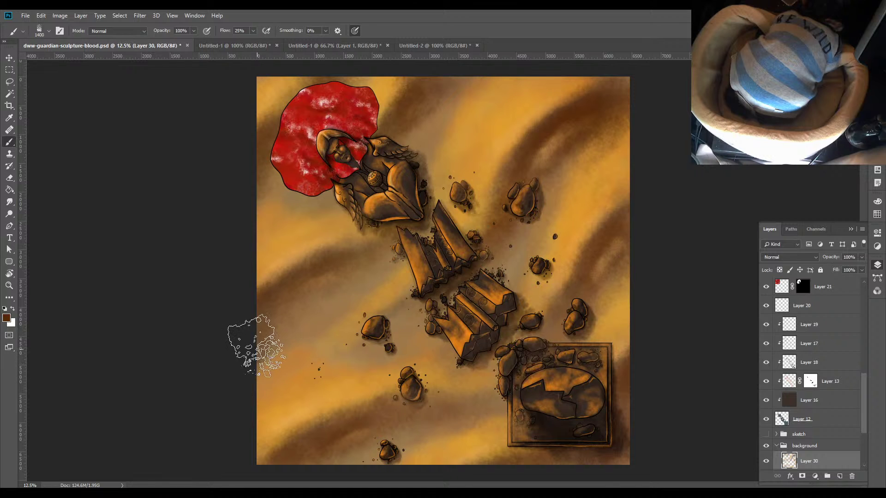
{"action": "key", "text": "ctrl+z"}
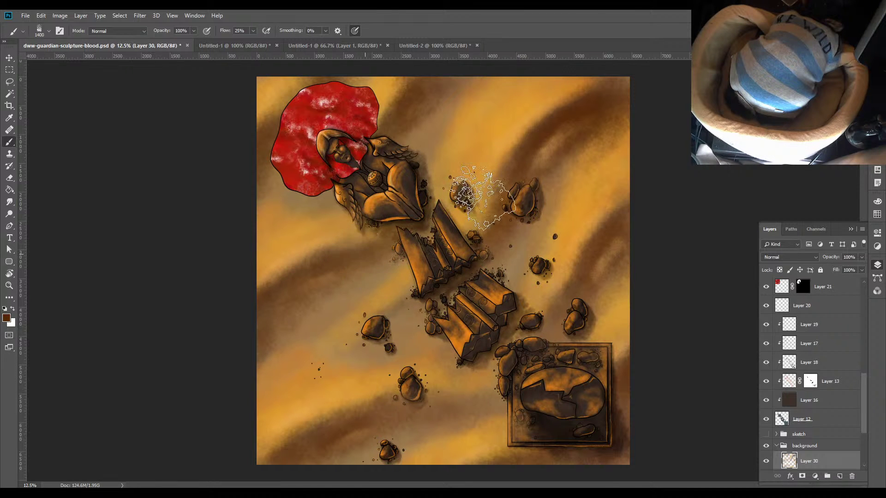
{"action": "key", "text": "ctrl+shift+z"}
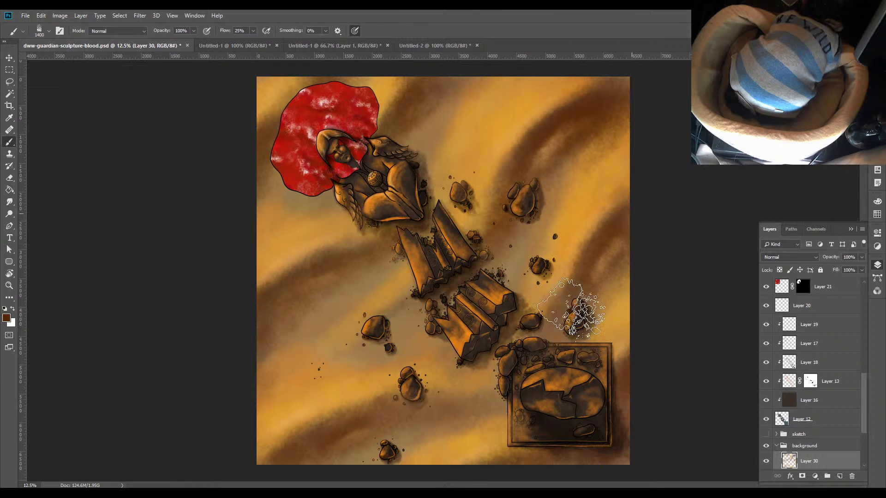
Compare the painting with and without Layer 29 and leave that layer hidden
{"action": "key", "text": "v"}
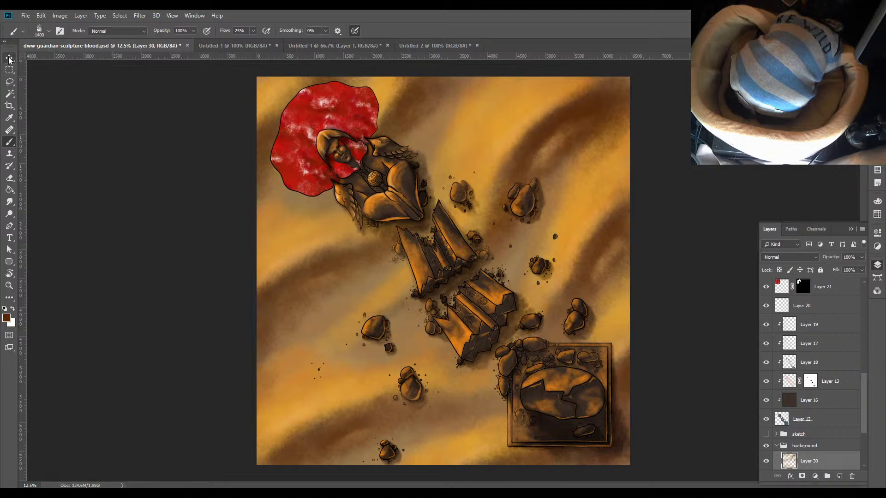
{"action": "left_click", "coordinate": [599, 303]}
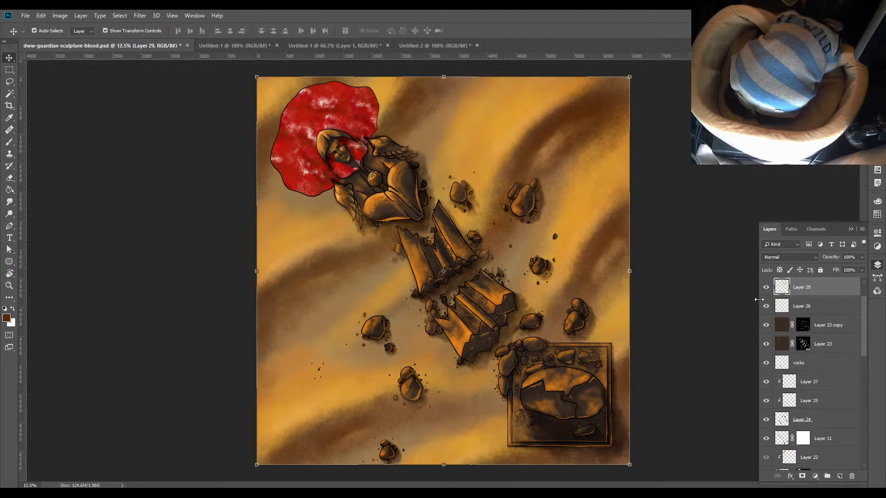
{"action": "left_click", "coordinate": [767, 287]}
{"action": "left_click", "coordinate": [766, 288]}
{"action": "left_click", "coordinate": [766, 288]}
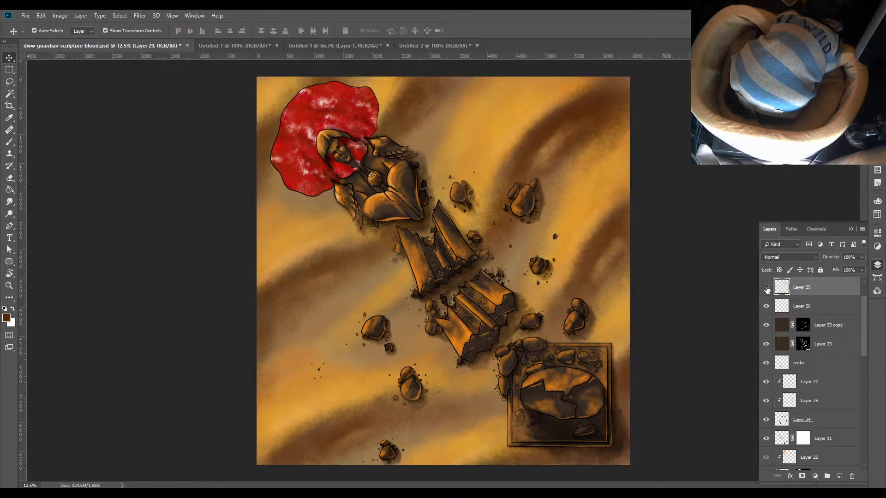
{"action": "left_click", "coordinate": [767, 287]}
{"action": "left_click", "coordinate": [766, 287]}
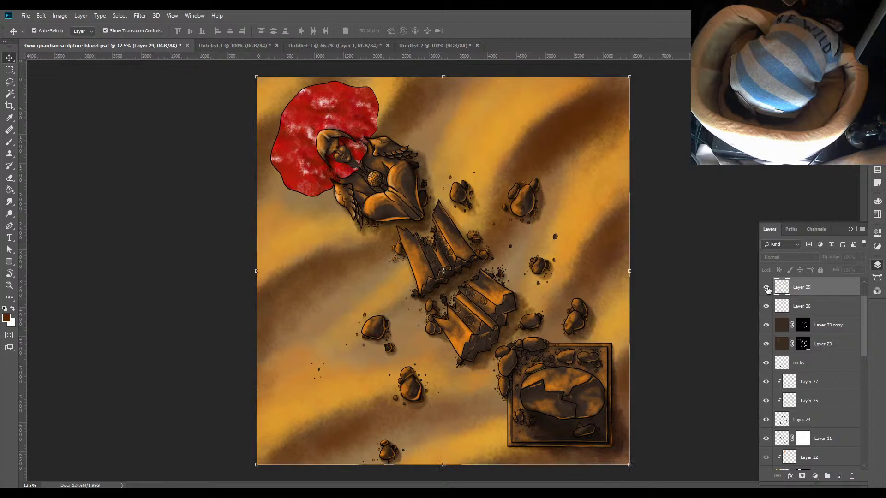
{"action": "left_click", "coordinate": [766, 288]}
{"action": "left_click", "coordinate": [767, 287]}
{"action": "left_click", "coordinate": [767, 288]}
{"action": "left_click", "coordinate": [766, 287]}
Reselect Layer 30 in the background group and set the brush's foreground colour to a muted dark purple with hue 299°
{"action": "left_click_drag", "start_coordinate": [862, 336], "coordinate": [834, 444]}
{"action": "left_click", "coordinate": [807, 369]}
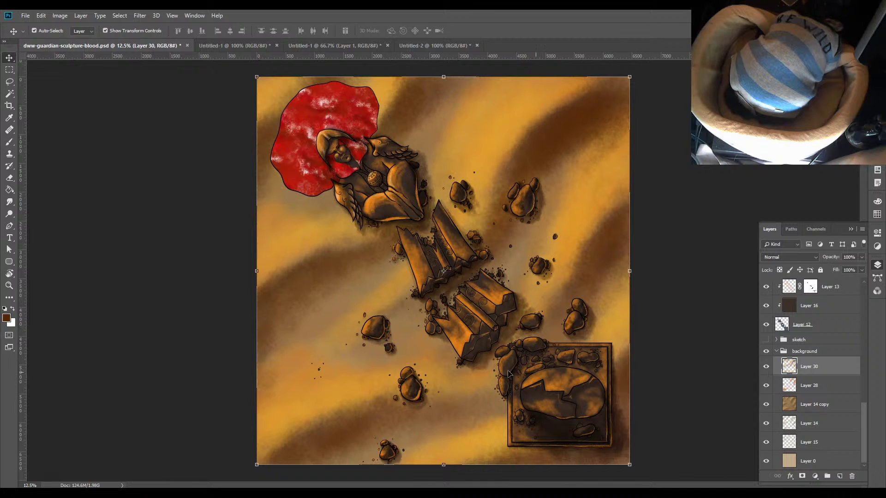
{"action": "left_click", "coordinate": [6, 318]}
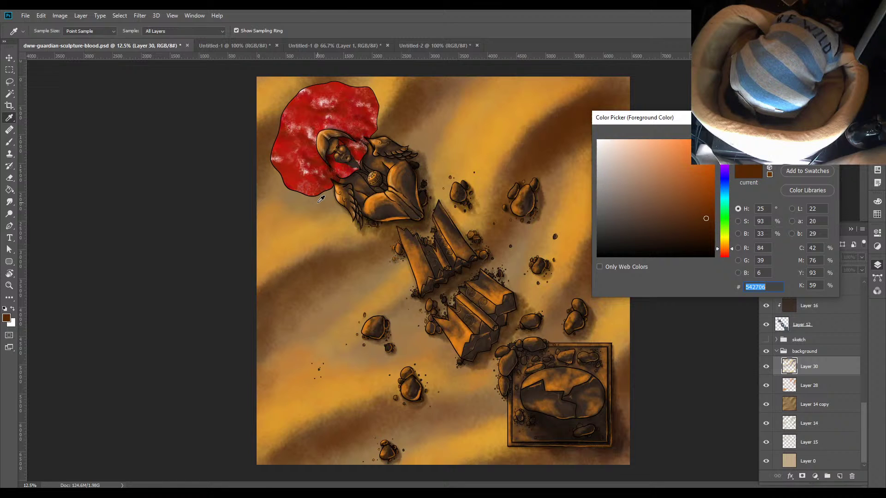
{"action": "left_click_drag", "start_coordinate": [716, 120], "coordinate": [591, 139]}
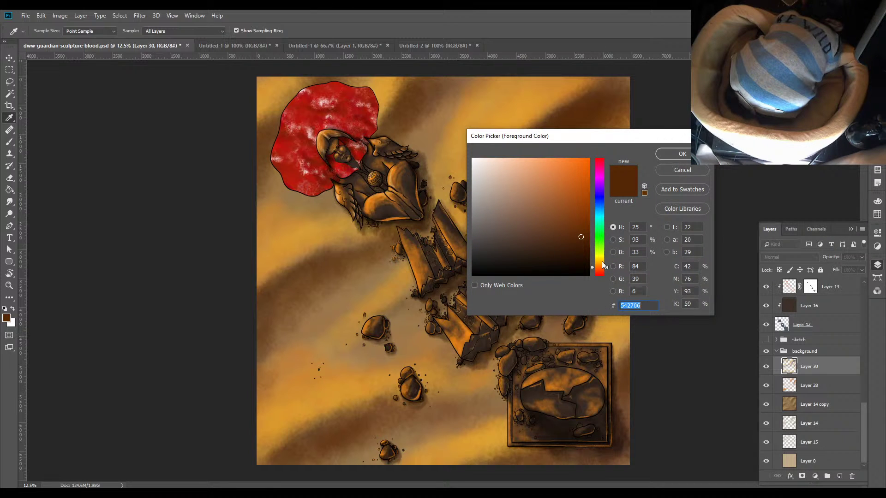
{"action": "left_click_drag", "start_coordinate": [585, 142], "coordinate": [668, 179]}
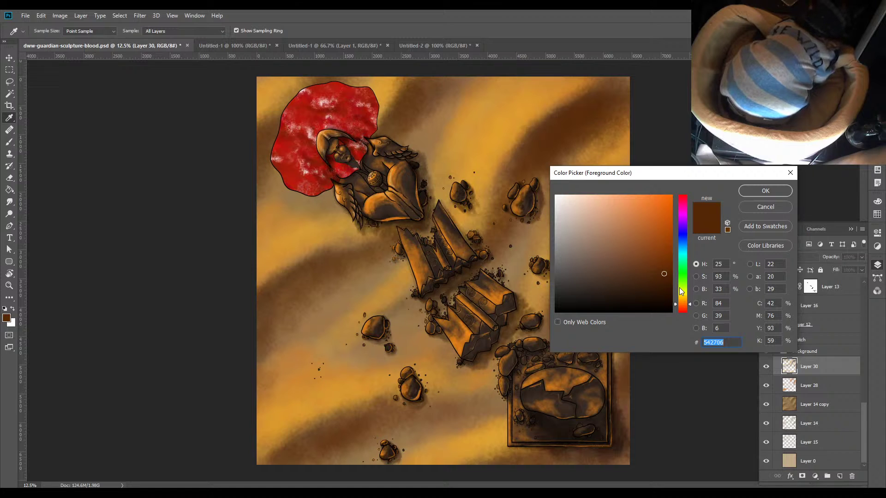
{"action": "left_click_drag", "start_coordinate": [676, 304], "coordinate": [682, 203]}
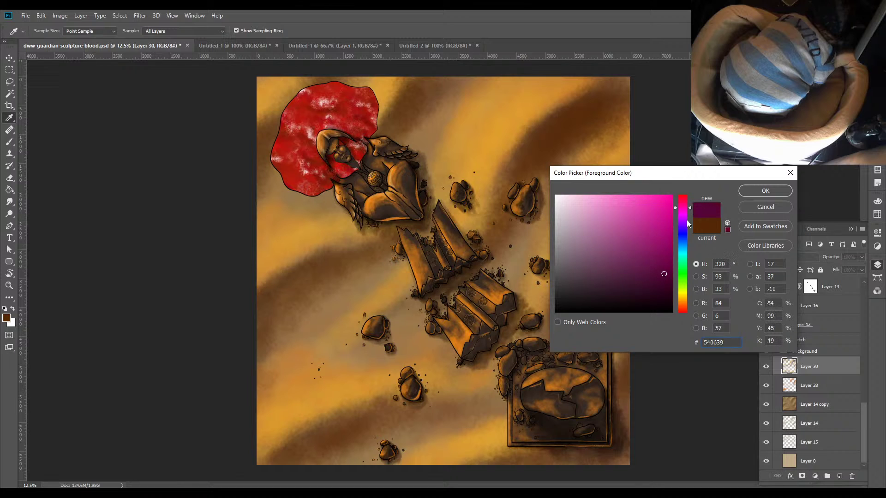
{"action": "left_click_drag", "start_coordinate": [674, 210], "coordinate": [674, 214]}
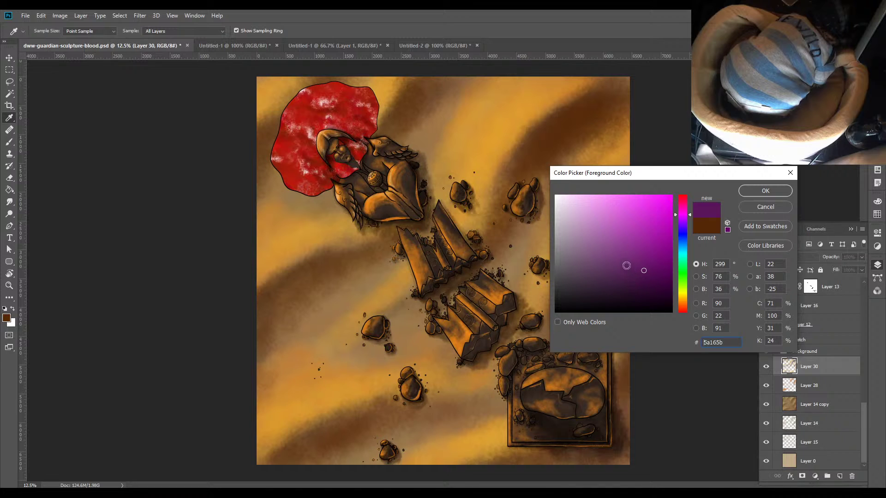
{"action": "left_click", "coordinate": [753, 195]}
{"action": "key", "text": "v"}
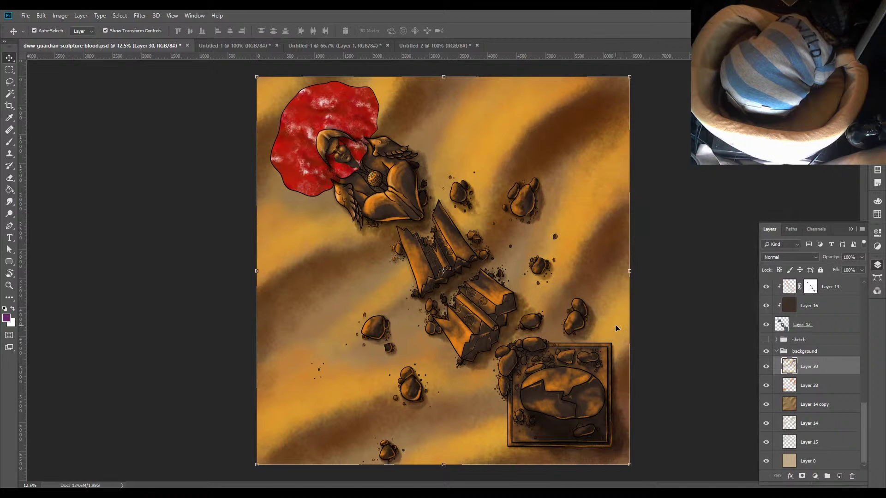
{"action": "left_click", "coordinate": [9, 142]}
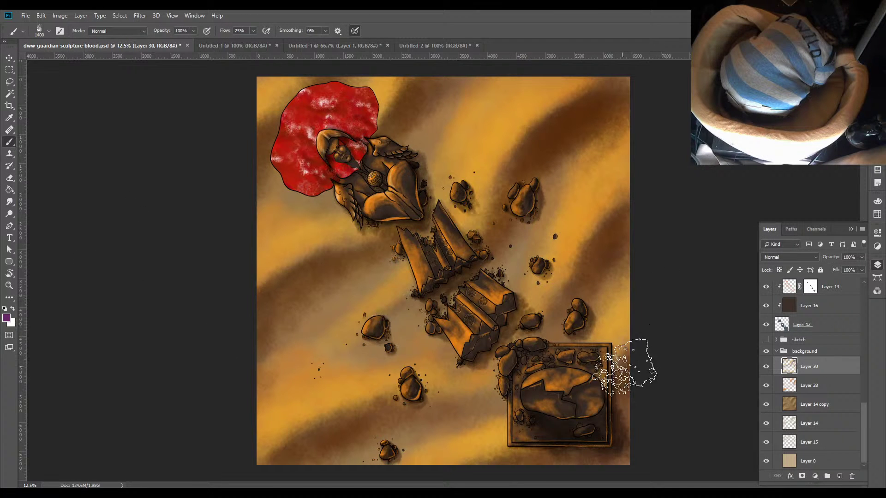
Create a new layer above Layer 30 and brush the purple over the dark sand band in the painting's upper-right corner
{"action": "key", "text": "ctrl+shift+n"}
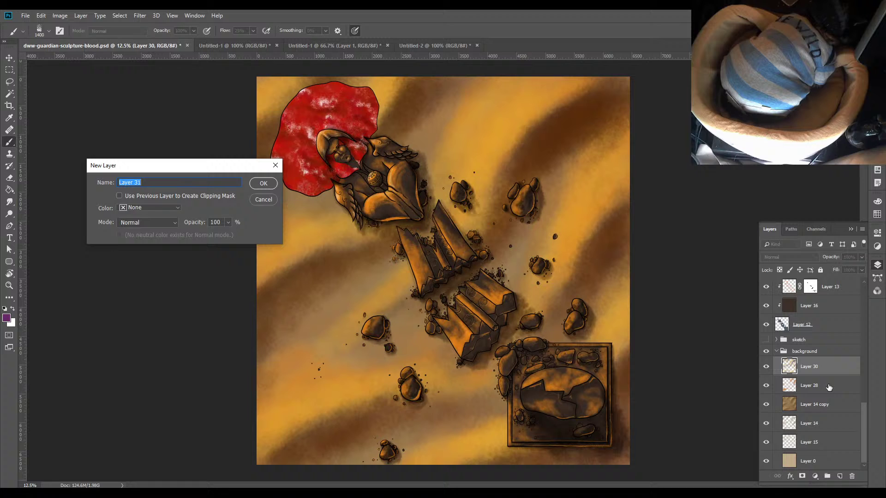
{"action": "left_click", "coordinate": [264, 184]}
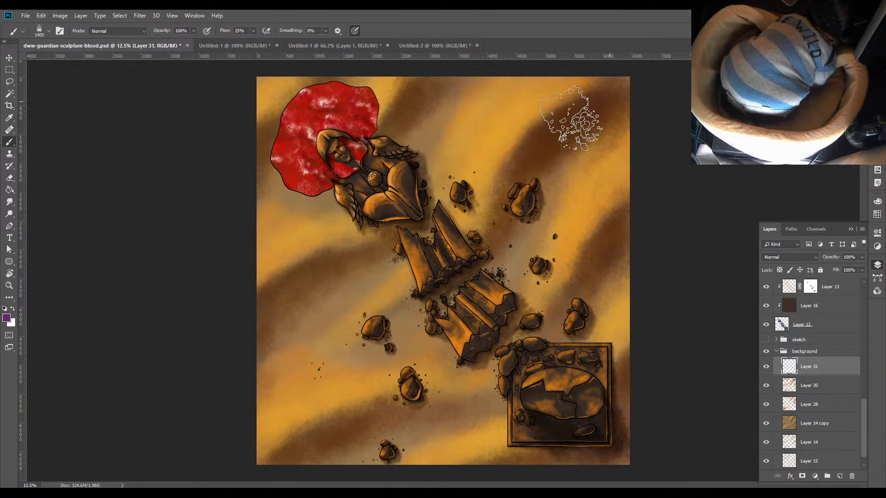
{"action": "mouse_move", "coordinate": [570, 117]}
{"action": "left_mouse_down"}
{"action": "mouse_move", "coordinate": [540, 158]}
{"action": "mouse_move", "coordinate": [548, 151]}
{"action": "mouse_move", "coordinate": [551, 162]}
{"action": "mouse_move", "coordinate": [528, 203]}
{"action": "mouse_move", "coordinate": [554, 141]}
{"action": "mouse_move", "coordinate": [523, 202]}
{"action": "mouse_move", "coordinate": [564, 141]}
{"action": "mouse_move", "coordinate": [532, 206]}
{"action": "mouse_move", "coordinate": [548, 134]}
{"action": "mouse_move", "coordinate": [509, 212]}
{"action": "mouse_move", "coordinate": [600, 131]}
{"action": "left_mouse_up"}
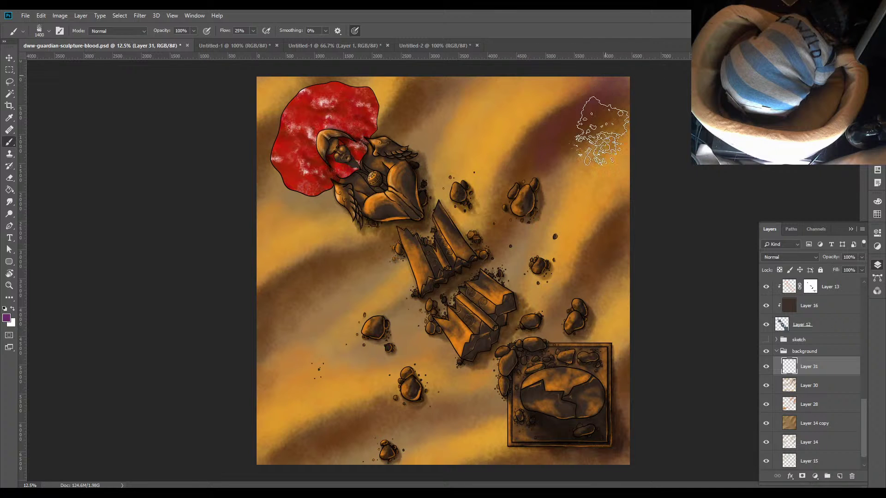
Darken the purple foreground colour and lower the opacity of Layer 31 to 45%
{"action": "left_click", "coordinate": [6, 319]}
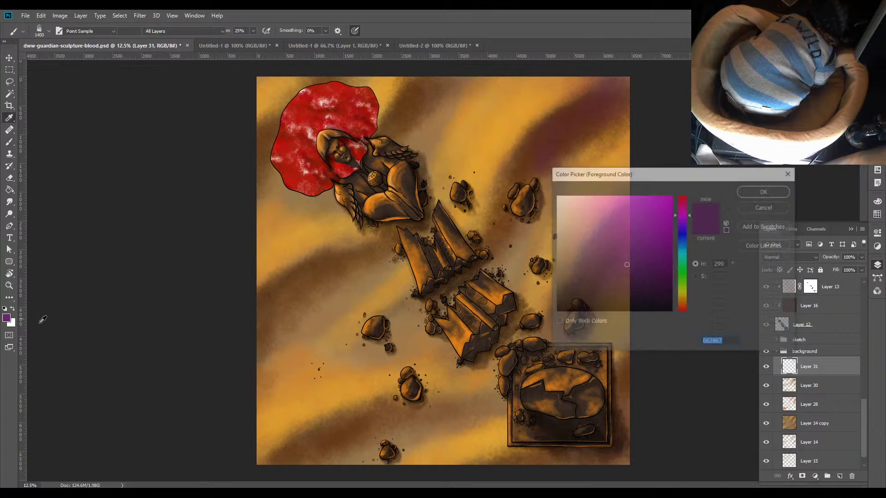
{"action": "left_click", "coordinate": [751, 192]}
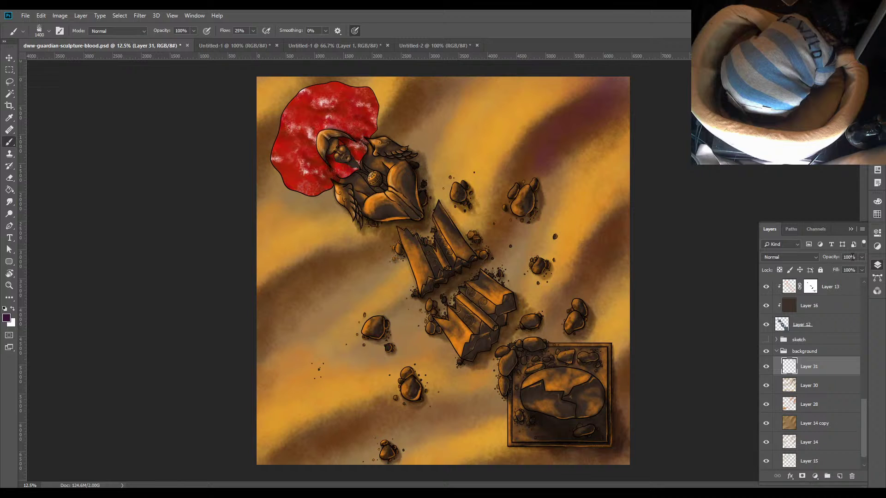
{"action": "left_click_drag", "start_coordinate": [838, 269], "coordinate": [837, 268]}
Try the Overlay blend mode on Layer 31, and set the layer back to Normal
{"action": "left_click", "coordinate": [790, 259]}
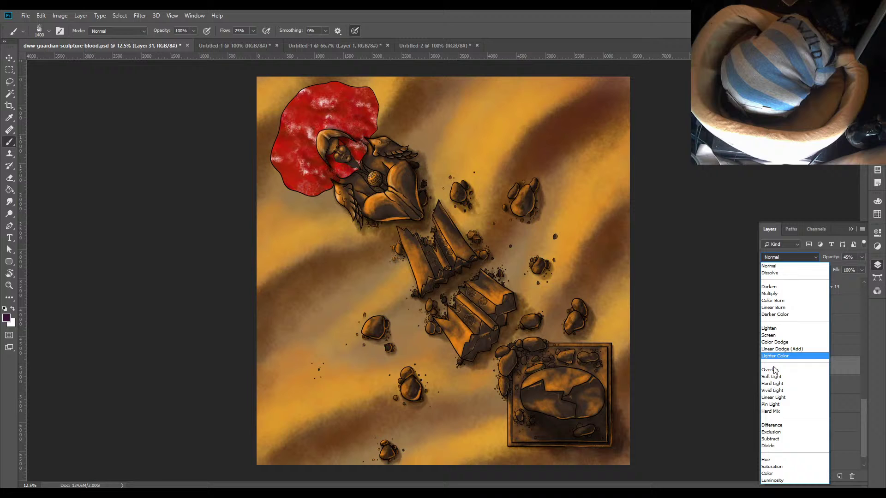
{"action": "left_click", "coordinate": [768, 370]}
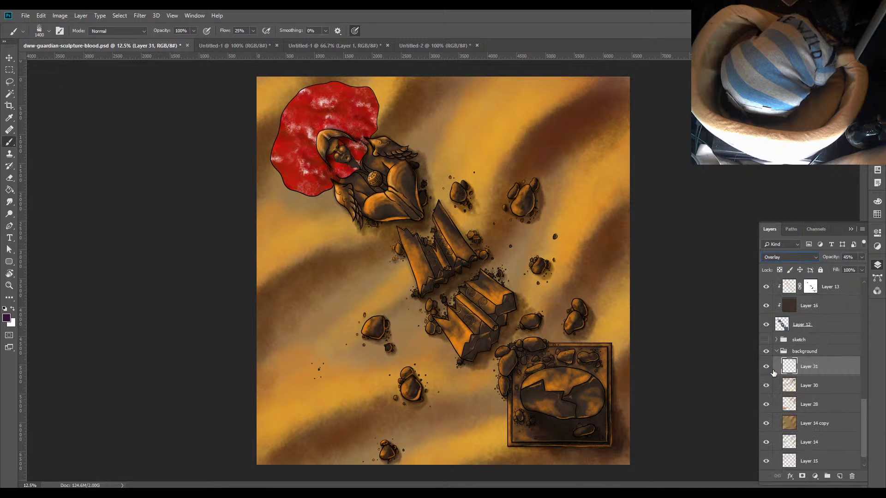
{"action": "left_click", "coordinate": [796, 256]}
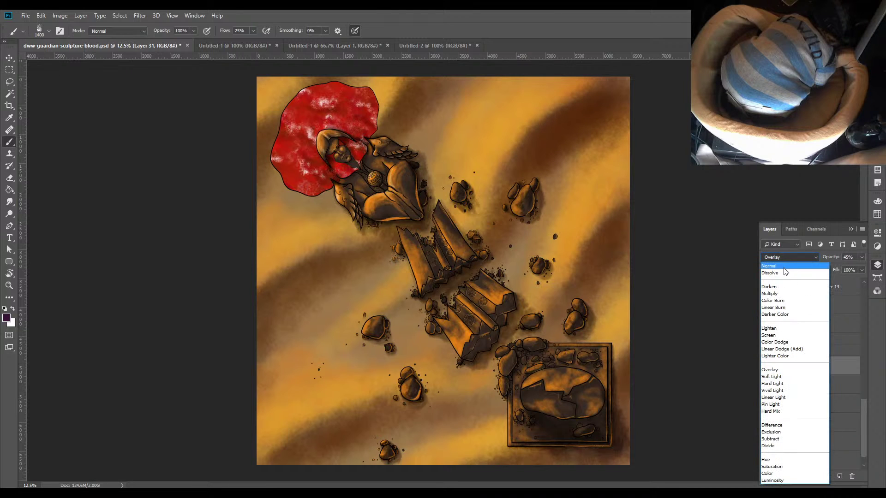
{"action": "left_click", "coordinate": [784, 266]}
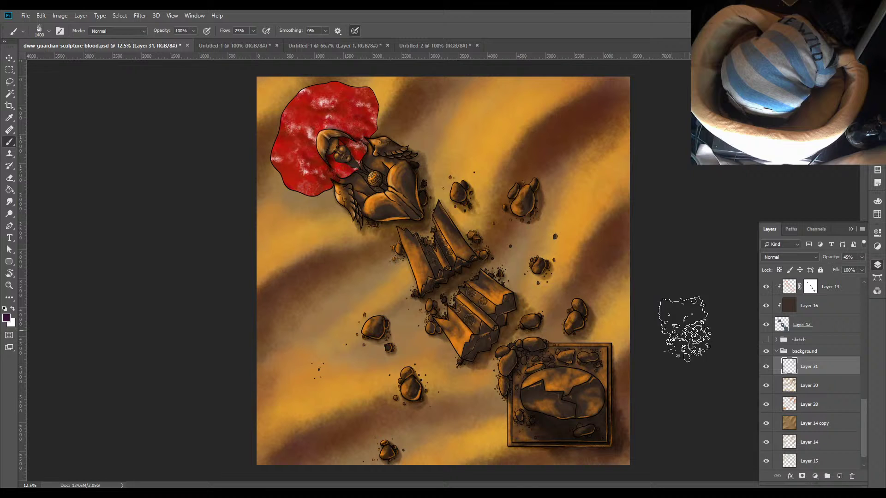
Save the sculpture painting and reduce the brush size to 400 for finer shadow work on Layer 31
{"action": "key", "text": "ctrl+s"}
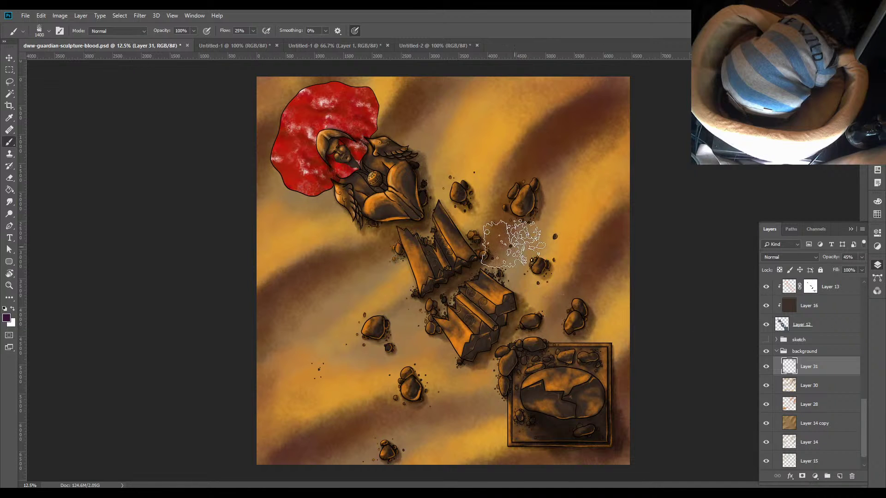
{"action": "key", "text": "bracketleft"}
{"action": "key", "text": "bracketleft"}
{"action": "key", "text": "bracketleft"}
{"action": "key", "text": "bracketleft"}
{"action": "key", "text": "bracketleft"}
{"action": "key", "text": "bracketleft"}
{"action": "key", "text": "bracketleft"}
{"action": "key", "text": "bracketleft"}
{"action": "key", "text": "bracketleft"}
{"action": "key", "text": "bracketleft"}
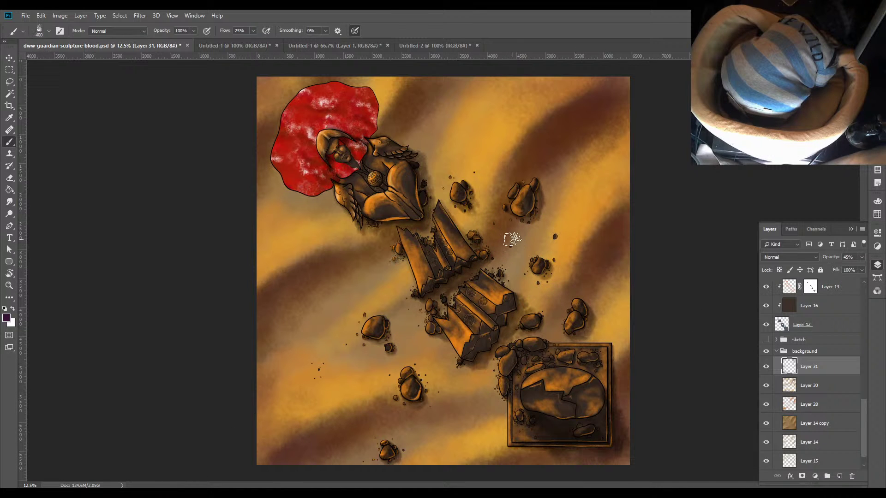
Reduce the brush size to 250 for finer purple shading of the dark sand bands on Layer 31
{"action": "key", "text": "bracketleft"}
{"action": "key", "text": "bracketleft"}
{"action": "key", "text": "bracketleft"}
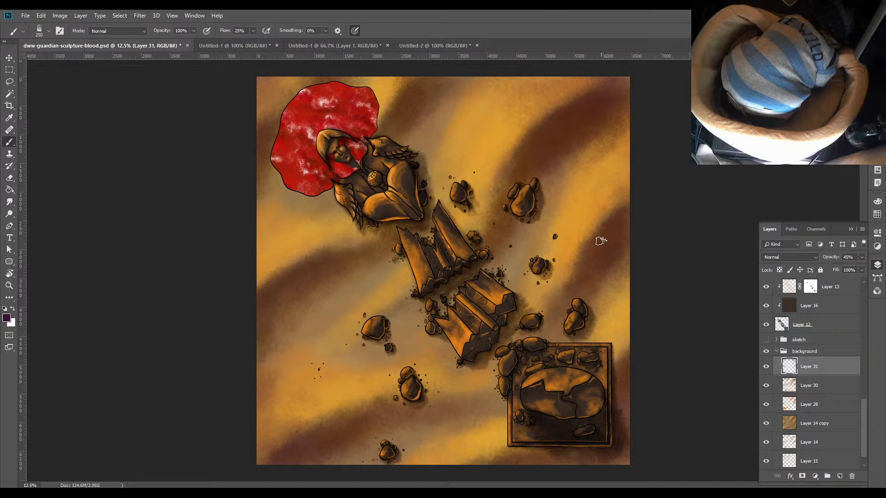
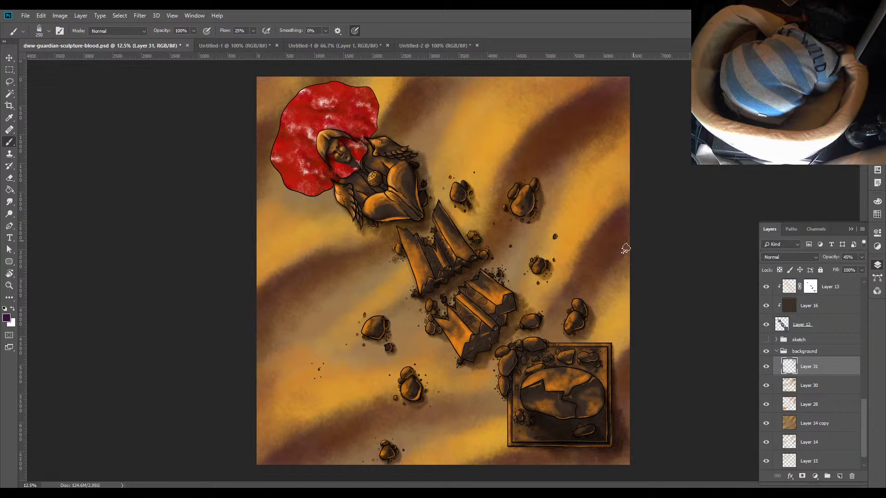
Enlarge the brush to 900 and brush the dark purple along the painting's bottom edge on Layer 31
{"action": "key", "text": "bracketright"}
{"action": "key", "text": "bracketright"}
{"action": "key", "text": "bracketright"}
{"action": "key", "text": "bracketright"}
{"action": "key", "text": "bracketright"}
{"action": "key", "text": "bracketright"}
{"action": "key", "text": "bracketright"}
{"action": "key", "text": "bracketright"}
{"action": "key", "text": "bracketright"}
{"action": "key", "text": "bracketright"}
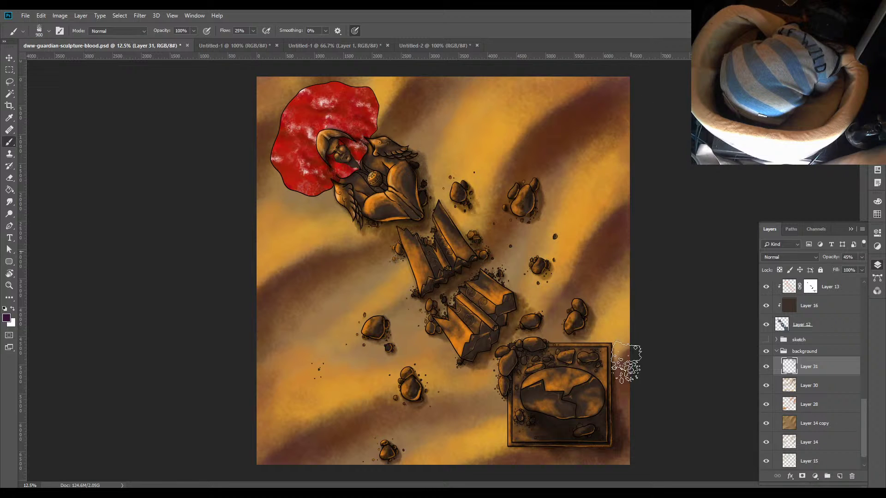
{"action": "mouse_move", "coordinate": [631, 453]}
{"action": "left_mouse_down"}
{"action": "mouse_move", "coordinate": [631, 465]}
{"action": "mouse_move", "coordinate": [644, 461]}
{"action": "mouse_move", "coordinate": [495, 473]}
{"action": "mouse_move", "coordinate": [306, 469]}
{"action": "mouse_move", "coordinate": [277, 455]}
{"action": "mouse_move", "coordinate": [451, 474]}
{"action": "mouse_move", "coordinate": [368, 469]}
{"action": "mouse_move", "coordinate": [523, 454]}
{"action": "mouse_move", "coordinate": [474, 468]}
{"action": "mouse_move", "coordinate": [295, 465]}
{"action": "left_mouse_up"}
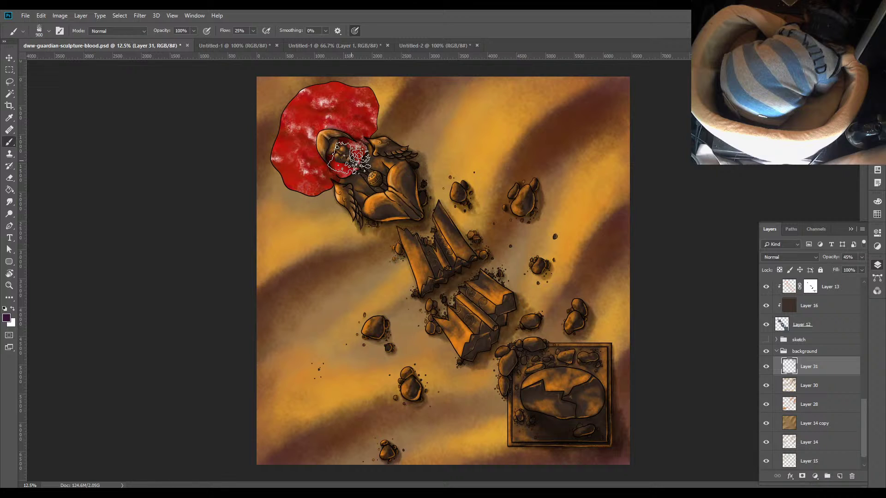
{"action": "left_click", "coordinate": [9, 58]}
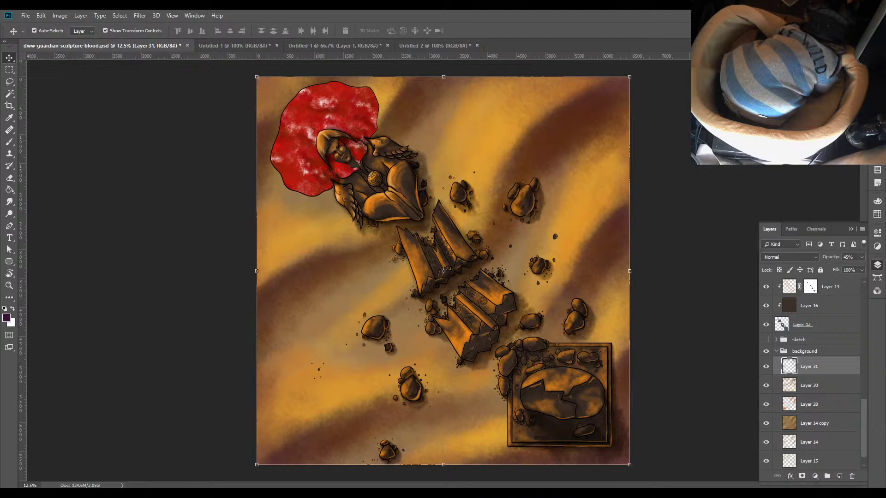
{"action": "key", "text": "ctrl+z"}
{"action": "key", "text": "ctrl+z"}
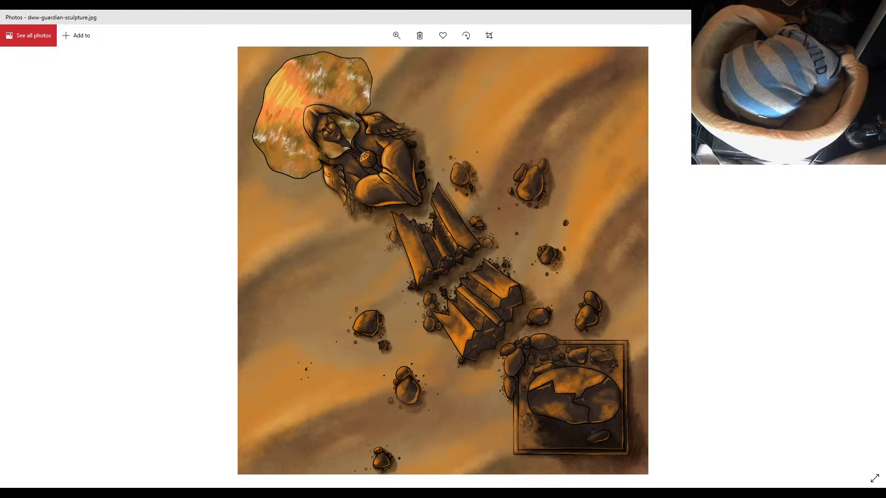
Compare the exported poison, water and grass versions of the guardian sculpture in Photos, and return to the painting in Photoshop
{"action": "key", "text": "Right"}
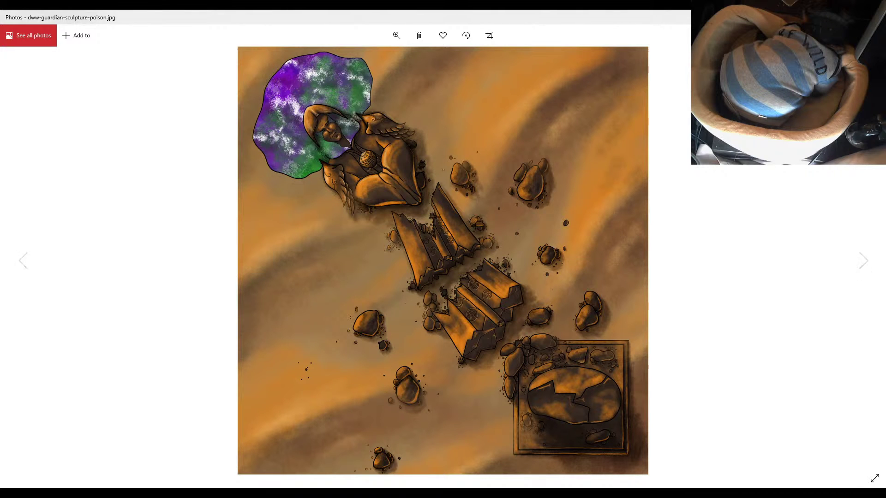
{"action": "key", "text": "Right"}
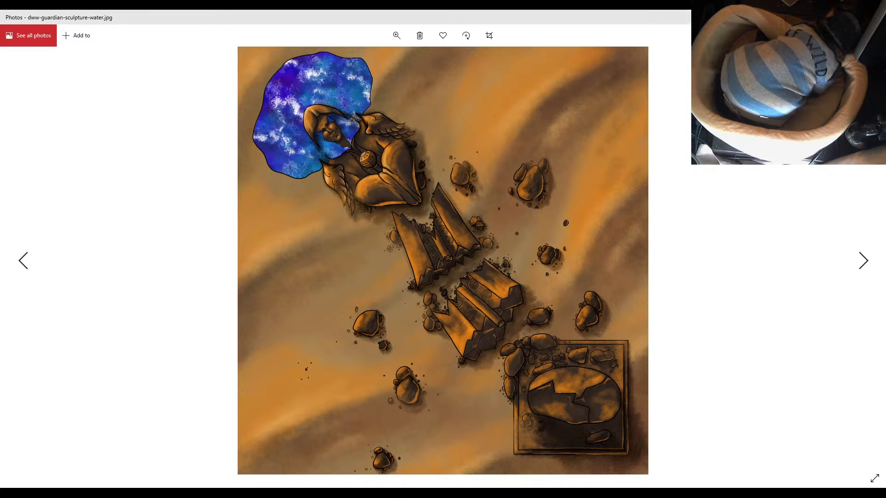
{"action": "key", "text": "Right"}
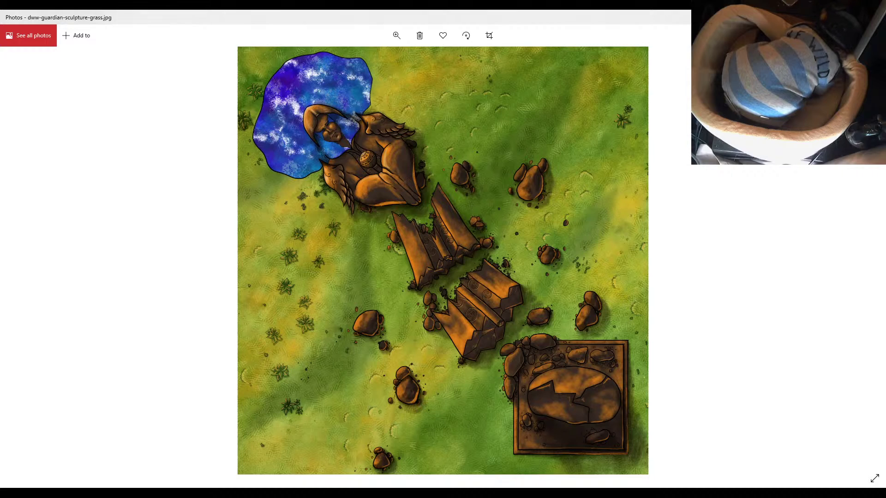
{"action": "key", "text": "Right"}
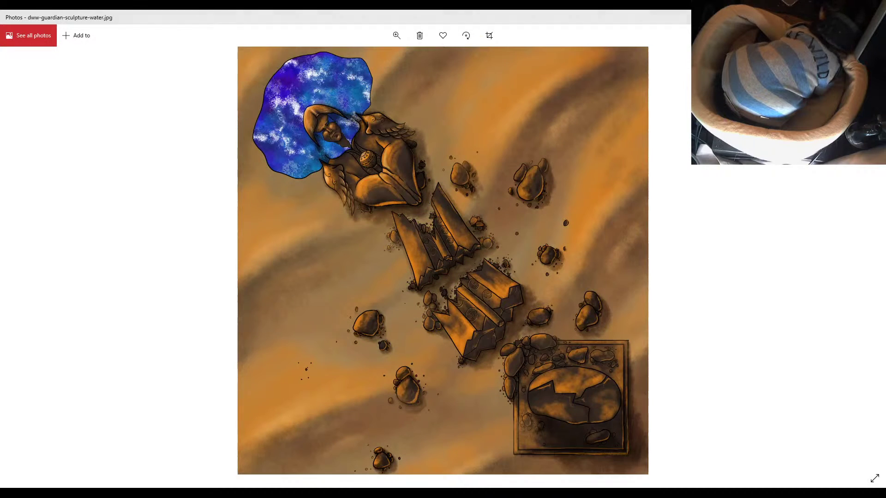
{"action": "key", "text": "Right"}
{"action": "key", "text": "Right"}
{"action": "key", "text": "alt+Tab"}
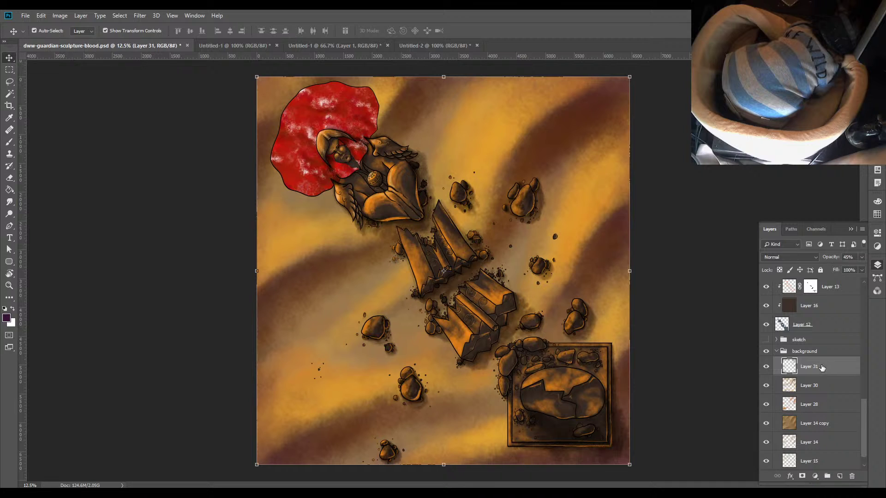
Reselect Layer 31 with the Brush tool active and create a new Normal layer above it at 100% opacity
{"action": "left_click", "coordinate": [9, 142]}
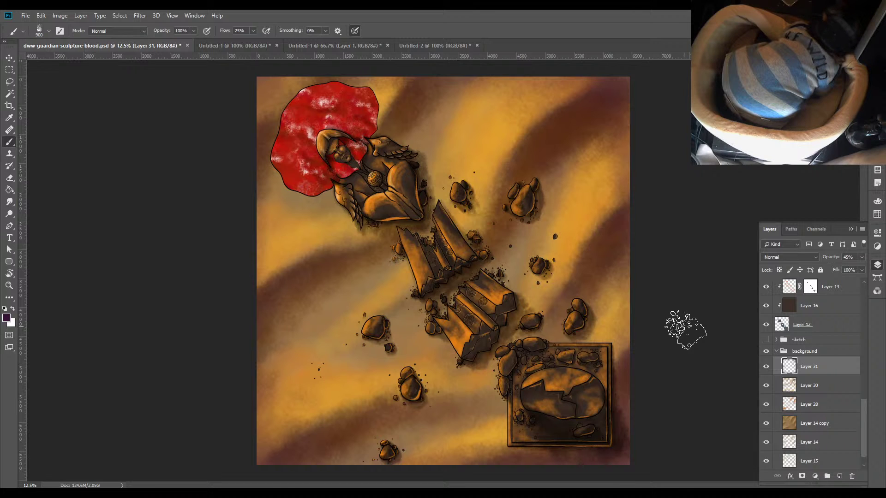
{"action": "key", "text": "v"}
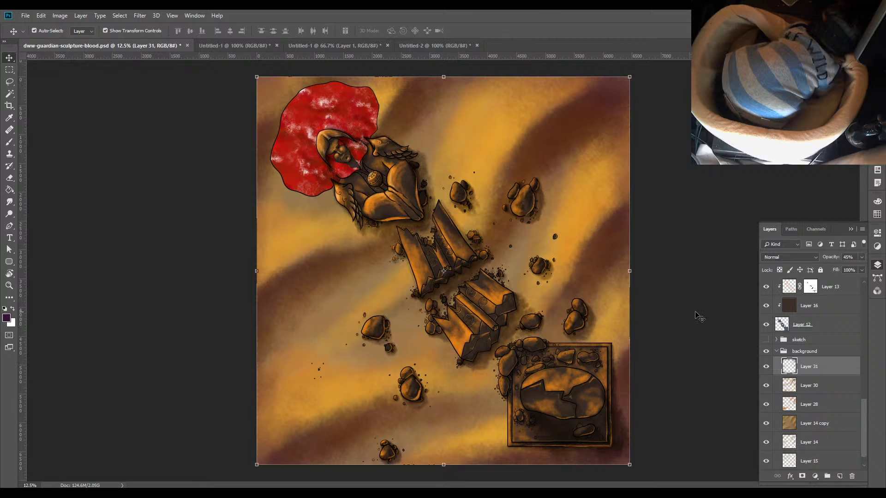
{"action": "left_click", "coordinate": [699, 318]}
{"action": "key", "text": "b"}
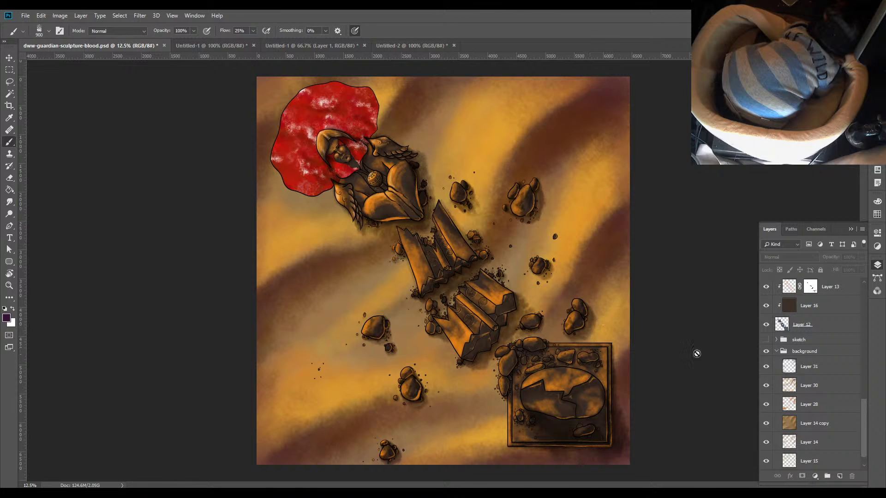
{"action": "left_click", "coordinate": [809, 367]}
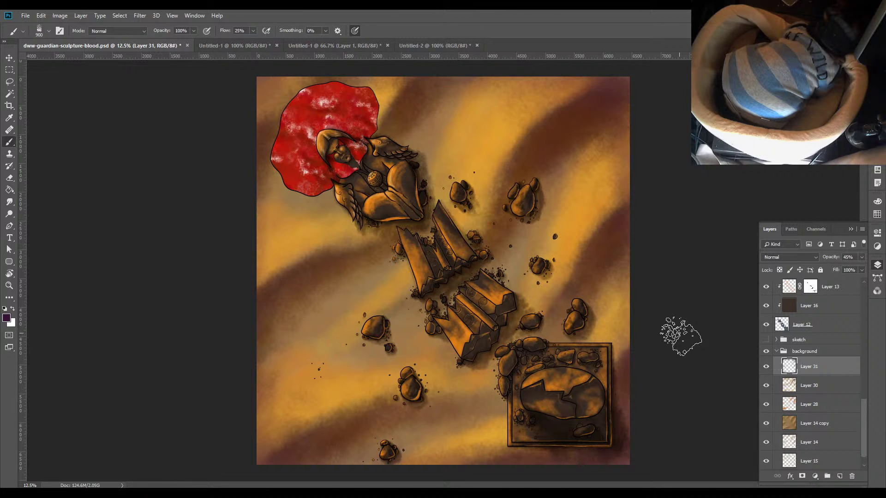
{"action": "key", "text": "ctrl+shift+n"}
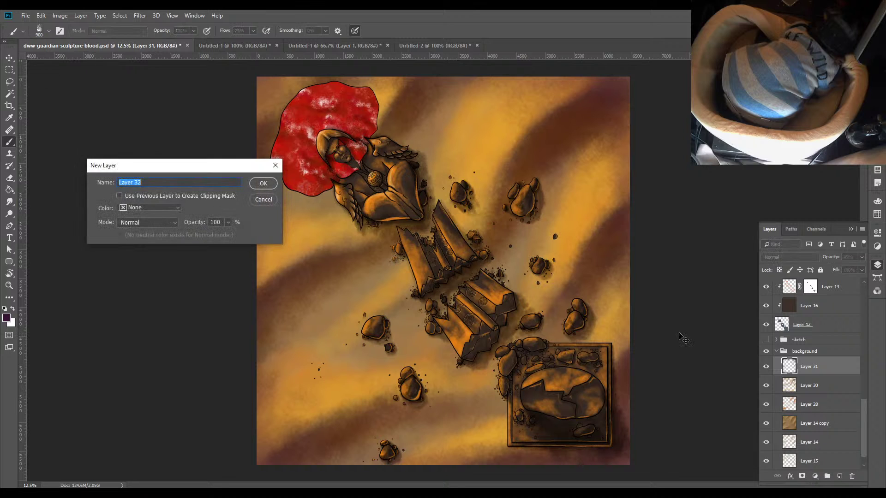
{"action": "left_click", "coordinate": [265, 186]}
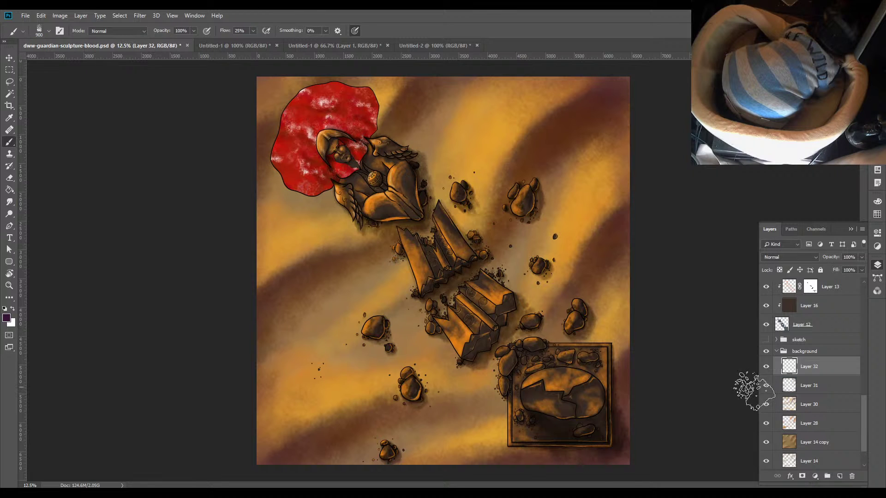
Darken the purple foreground colour to an almost black purple
{"action": "left_click", "coordinate": [6, 318]}
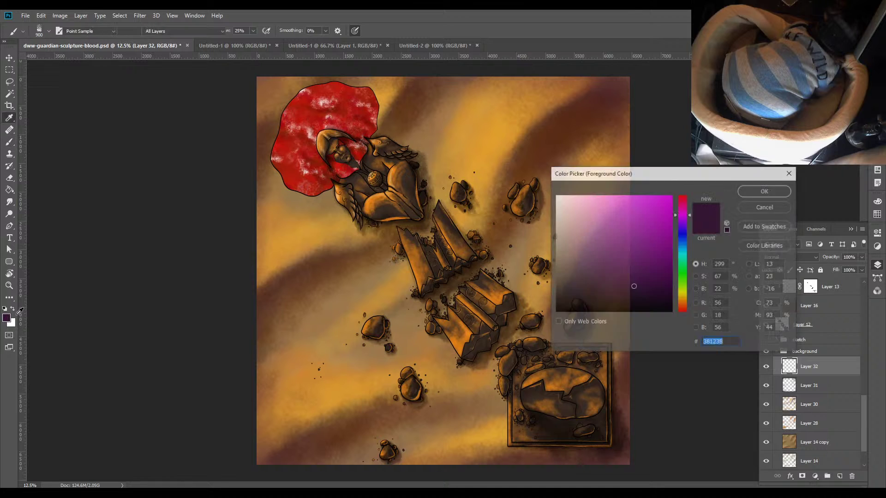
{"action": "key", "text": "b"}
{"action": "left_click", "coordinate": [750, 190]}
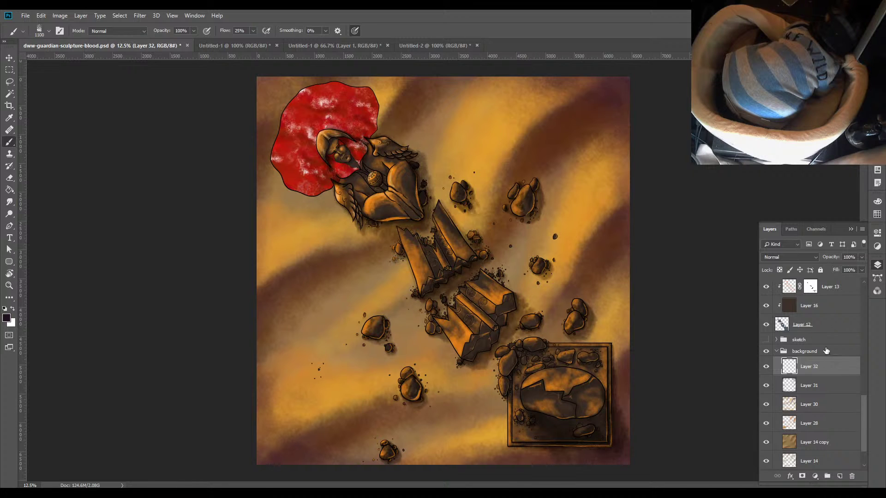
Move Layer 32 out of the background group to directly below Layer 10, and save the painting
{"action": "left_click_drag", "start_coordinate": [835, 375], "coordinate": [813, 276]}
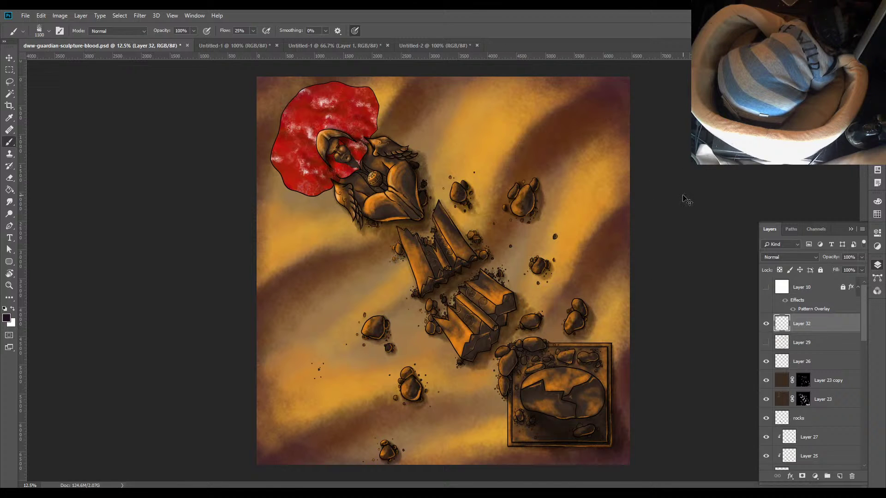
{"action": "key", "text": "ctrl+s"}
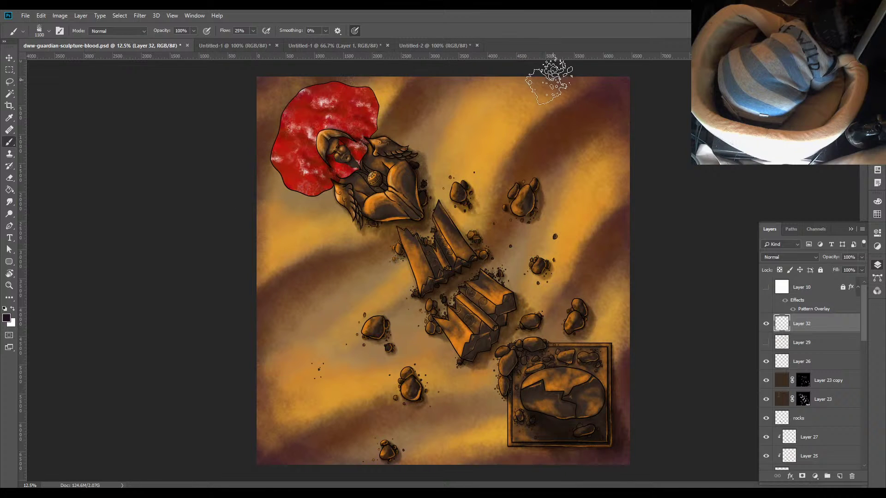
Reduce the brush size to 400 and shade dark purple around the blood pool on Layer 32
{"action": "key", "text": "bracketleft"}
{"action": "key", "text": "bracketleft"}
{"action": "key", "text": "bracketleft"}
{"action": "key", "text": "bracketleft"}
{"action": "key", "text": "bracketleft"}
{"action": "key", "text": "bracketleft"}
{"action": "key", "text": "bracketleft"}
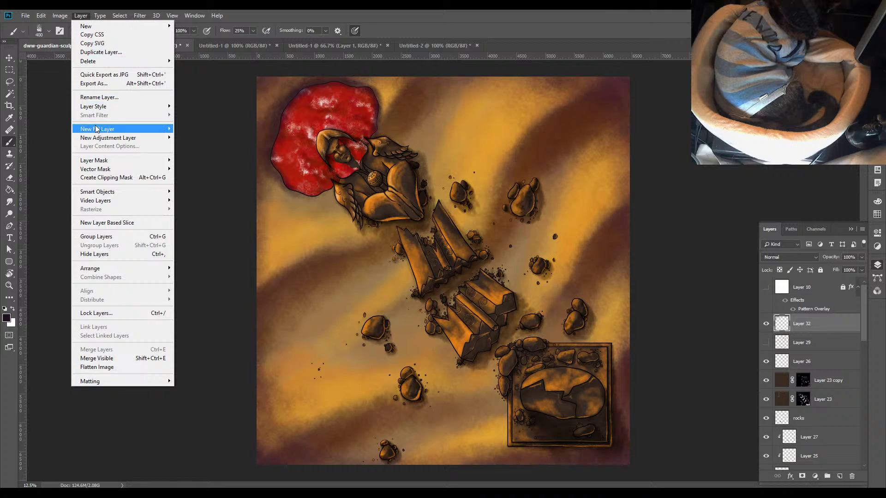
{"action": "mouse_move", "coordinate": [111, 163]}
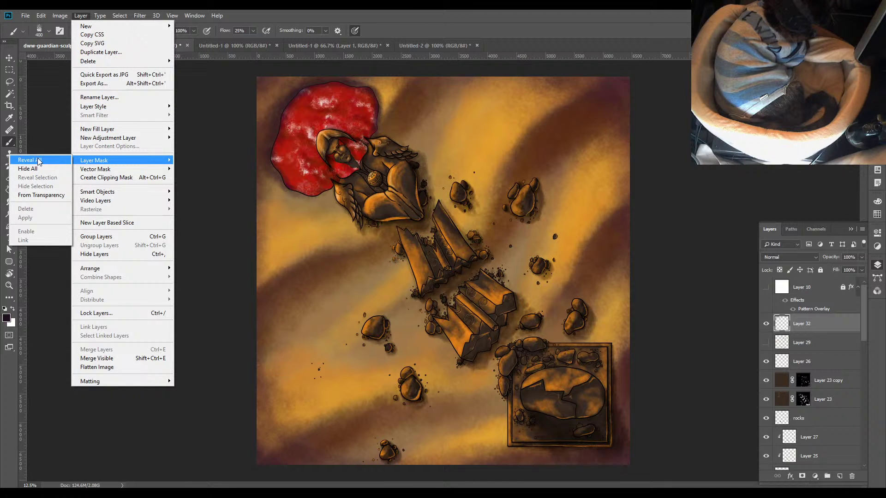
{"action": "left_click", "coordinate": [211, 259]}
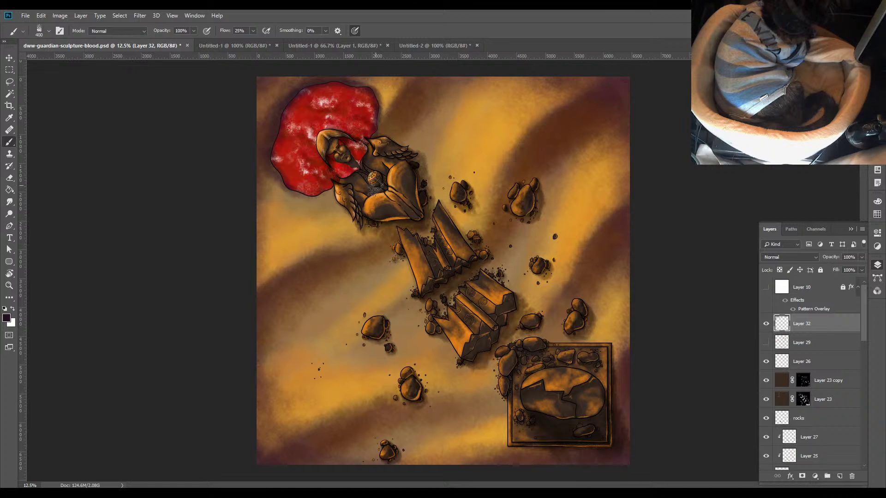
{"action": "key", "text": "bracketright"}
{"action": "key", "text": "bracketright"}
{"action": "key", "text": "bracketright"}
{"action": "key", "text": "bracketright"}
{"action": "key", "text": "bracketright"}
Erase excess dark shading around the blood pool's edges on Layer 32 with a 400 px Soft Round Pressure Size eraser
{"action": "key", "text": "e"}
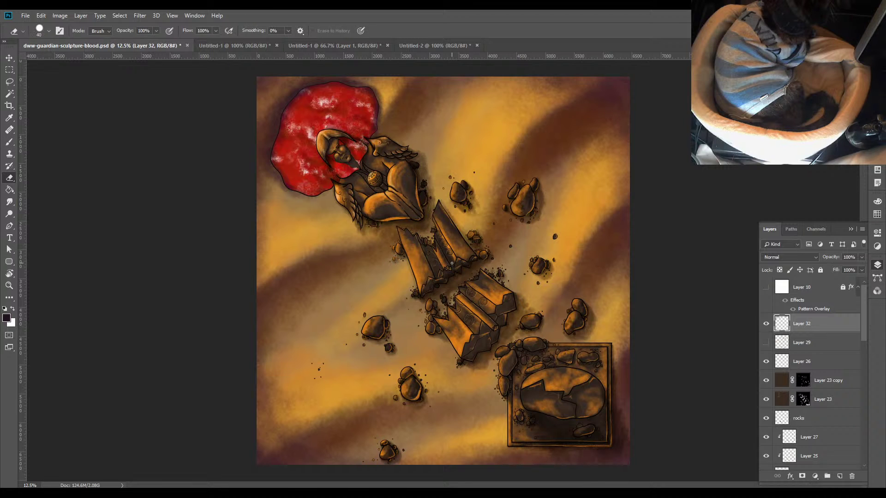
{"action": "key", "text": "bracketright"}
{"action": "right_click", "coordinate": [432, 356]}
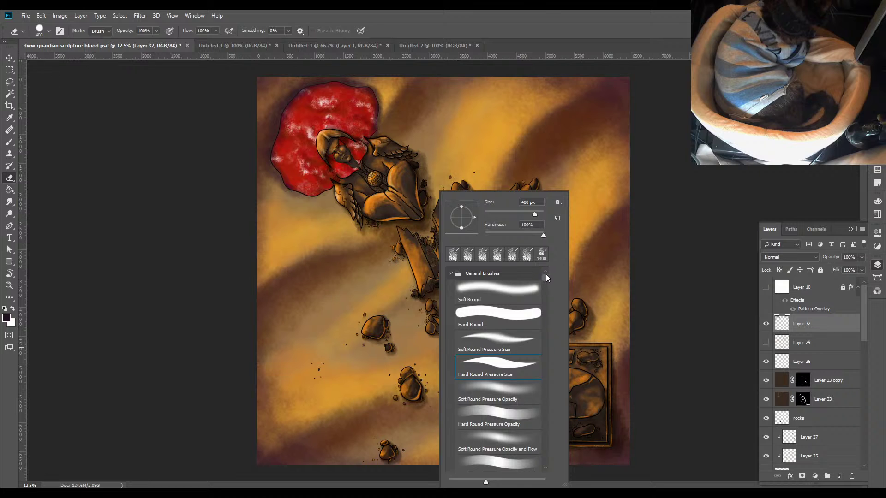
{"action": "double_click", "coordinate": [505, 344]}
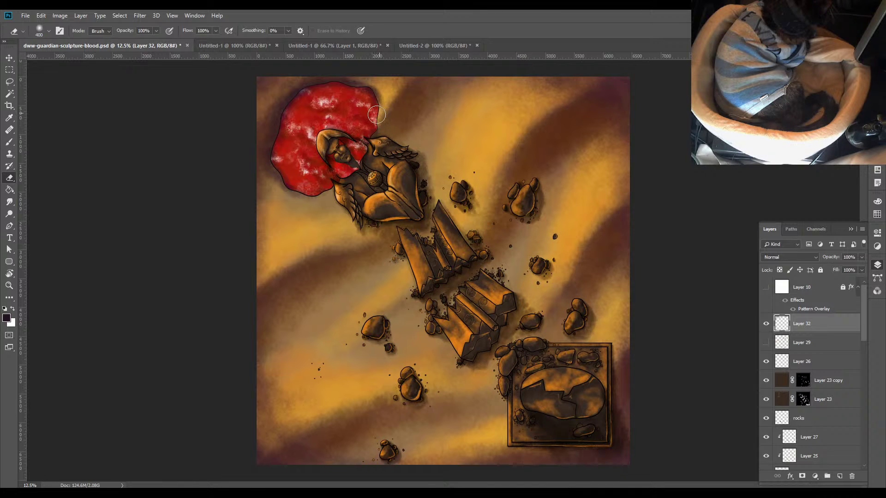
{"action": "mouse_move", "coordinate": [377, 114]}
{"action": "left_mouse_down"}
{"action": "mouse_move", "coordinate": [379, 92]}
{"action": "mouse_move", "coordinate": [377, 130]}
{"action": "left_mouse_up"}
{"action": "mouse_move", "coordinate": [319, 200]}
{"action": "left_mouse_down"}
{"action": "mouse_move", "coordinate": [300, 192]}
{"action": "mouse_move", "coordinate": [287, 200]}
{"action": "left_mouse_up"}
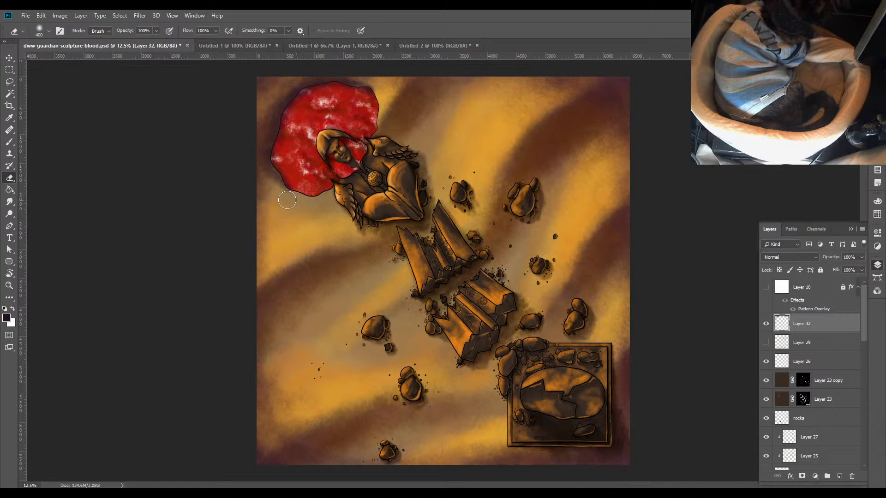
{"action": "mouse_move", "coordinate": [399, 118]}
{"action": "left_mouse_down"}
{"action": "mouse_move", "coordinate": [350, 99]}
{"action": "mouse_move", "coordinate": [378, 109]}
{"action": "left_mouse_up"}
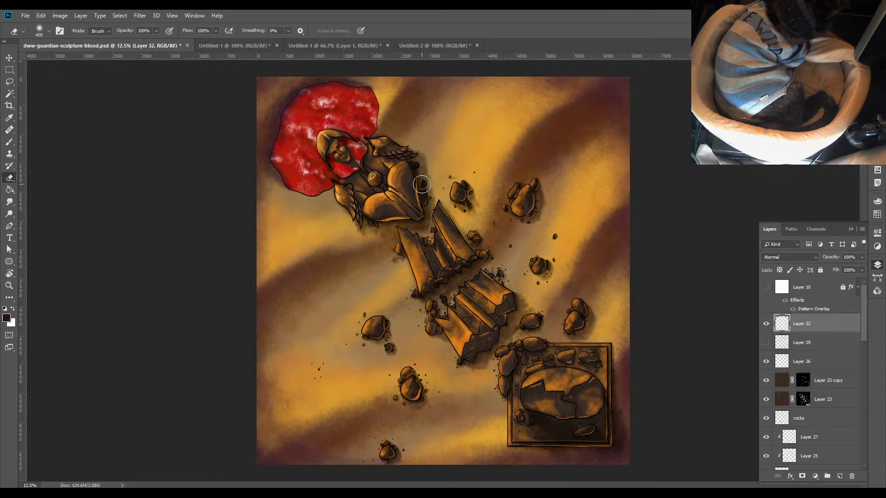
Return to the Brush tool and reduce its size to 175 for fine shading around the blood pool
{"action": "key", "text": "b"}
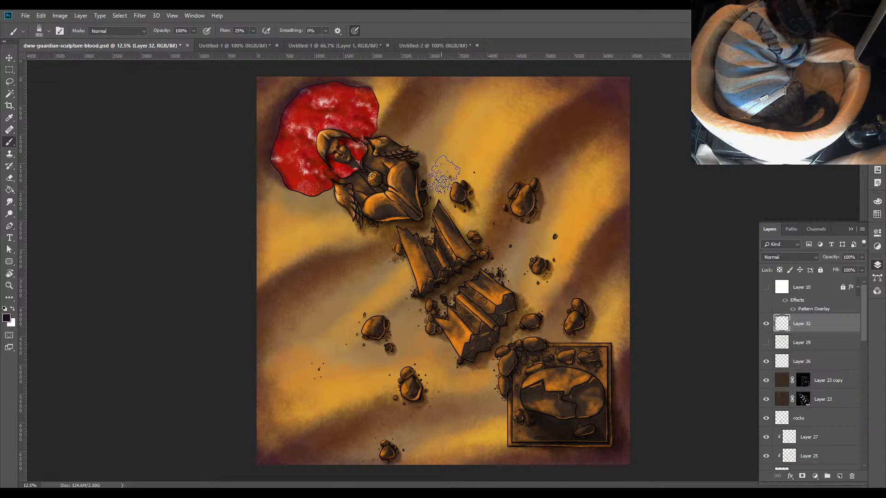
{"action": "key", "text": "bracketleft"}
{"action": "key", "text": "bracketleft"}
{"action": "key", "text": "bracketleft"}
{"action": "key", "text": "bracketleft"}
{"action": "key", "text": "bracketleft"}
{"action": "key", "text": "bracketleft"}
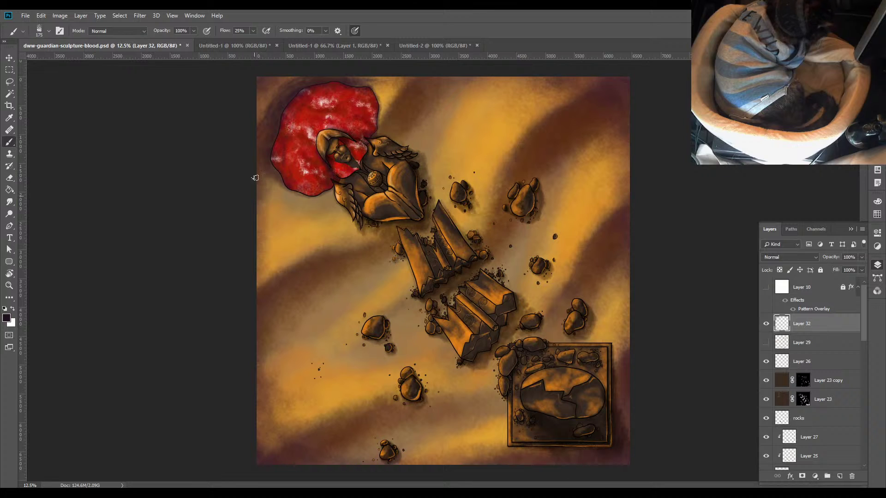
Compare the painting's shading with the small colour study in Untitled-2, and return to the sculpture painting
{"action": "left_click", "coordinate": [429, 45]}
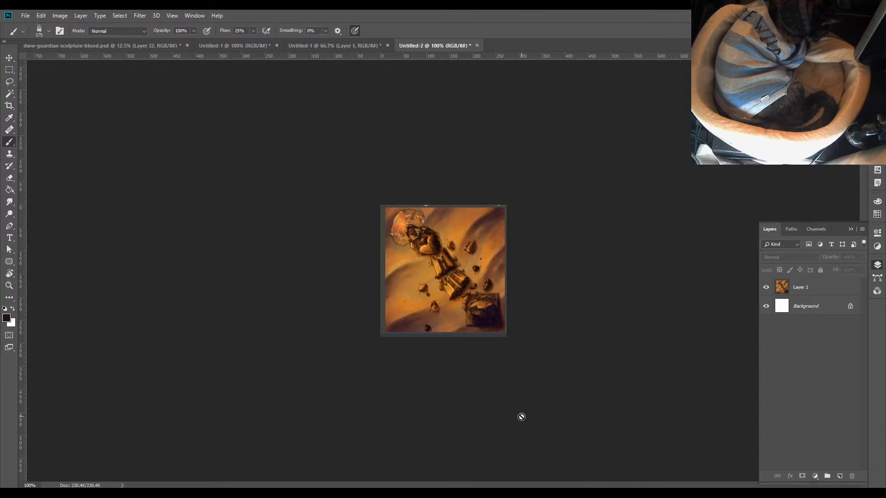
{"action": "key", "text": "ctrl+Tab"}
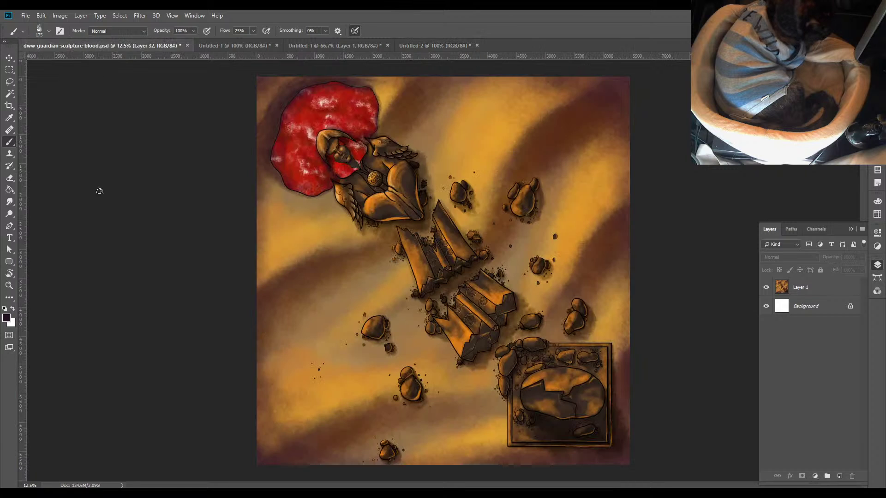
{"action": "left_click", "coordinate": [438, 45]}
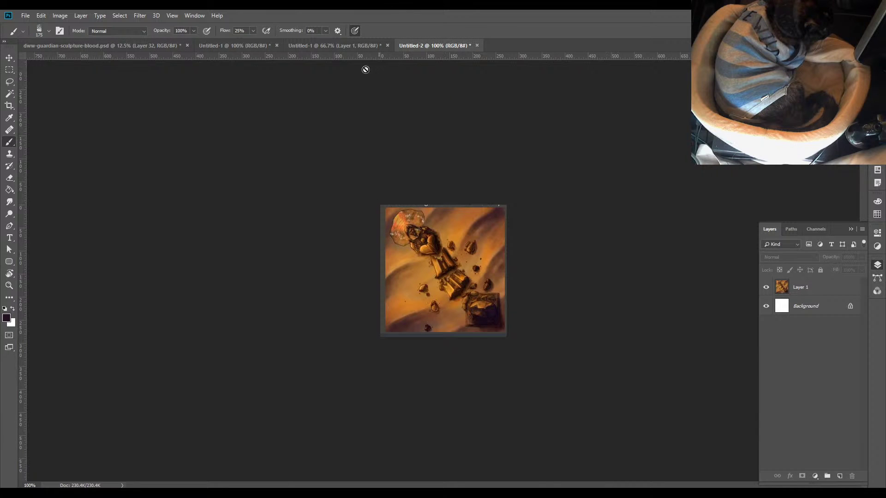
{"action": "left_click", "coordinate": [94, 45]}
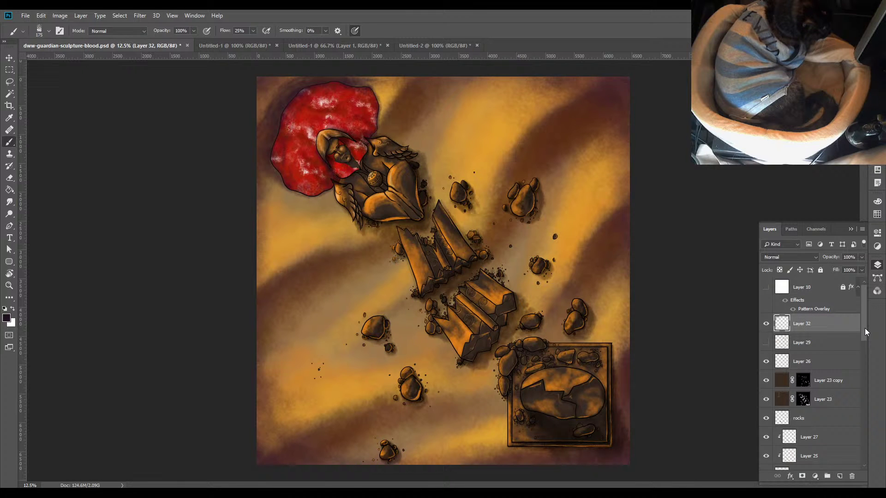
Create a new layer directly above Layer 32, keeping the current dark purple foreground colour
{"action": "key", "text": "ctrl+shift+n"}
{"action": "left_click", "coordinate": [268, 187]}
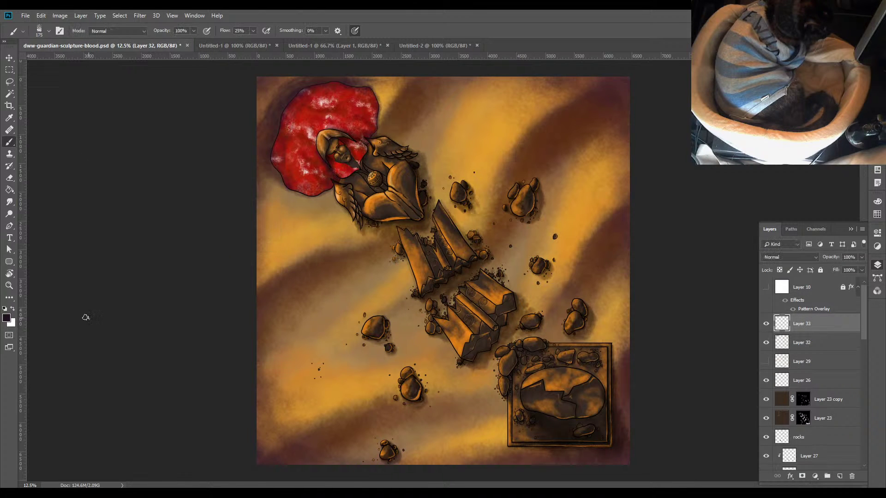
{"action": "left_click", "coordinate": [7, 318]}
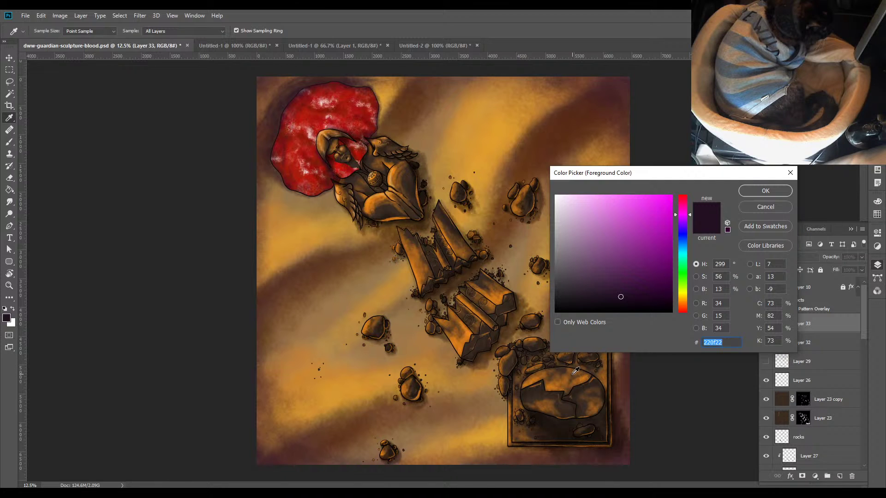
{"action": "left_click", "coordinate": [764, 207]}
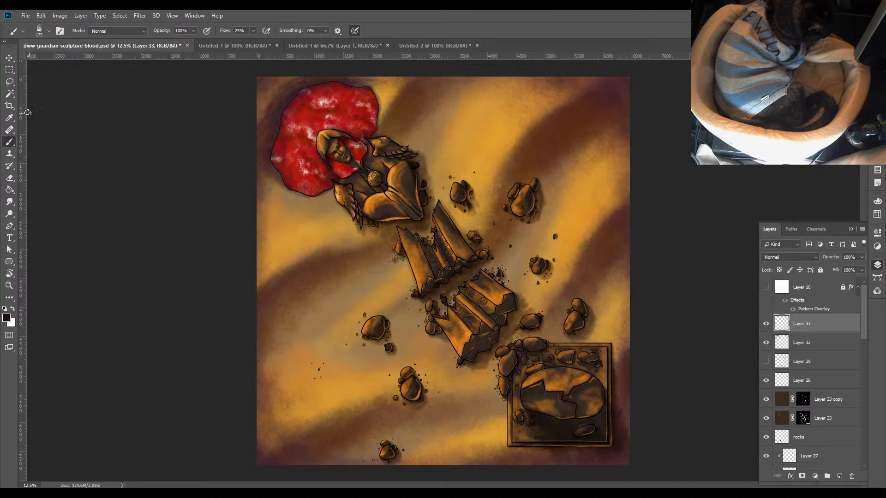
Sample an orange sand tone from the dunes in the tall Untitled-1 desert photo as the foreground colour
{"action": "left_click", "coordinate": [9, 58]}
{"action": "left_click", "coordinate": [210, 45]}
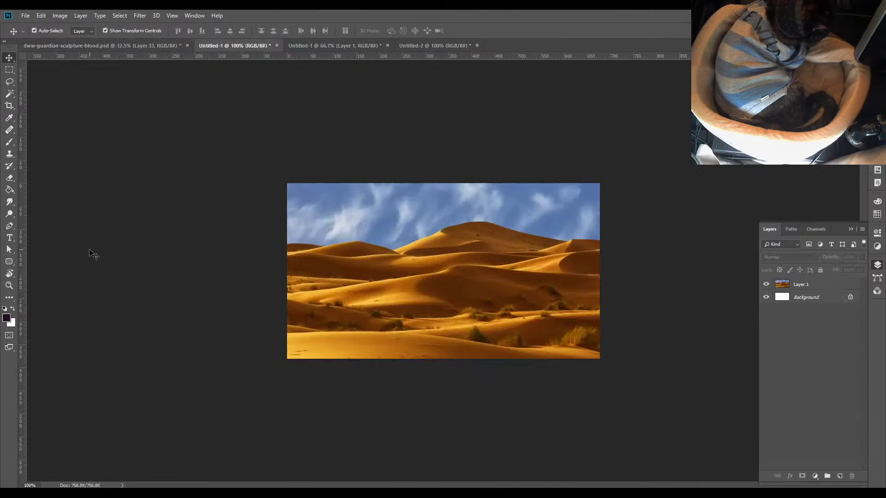
{"action": "left_click", "coordinate": [322, 46]}
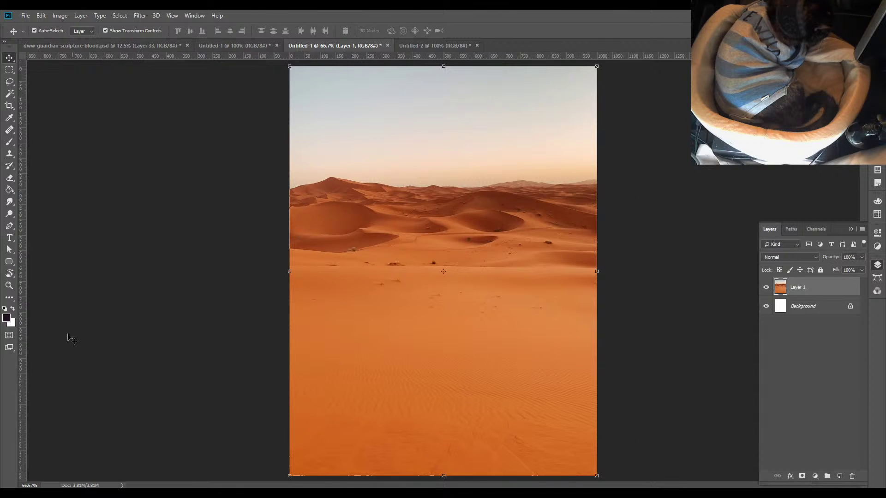
{"action": "left_click", "coordinate": [7, 319]}
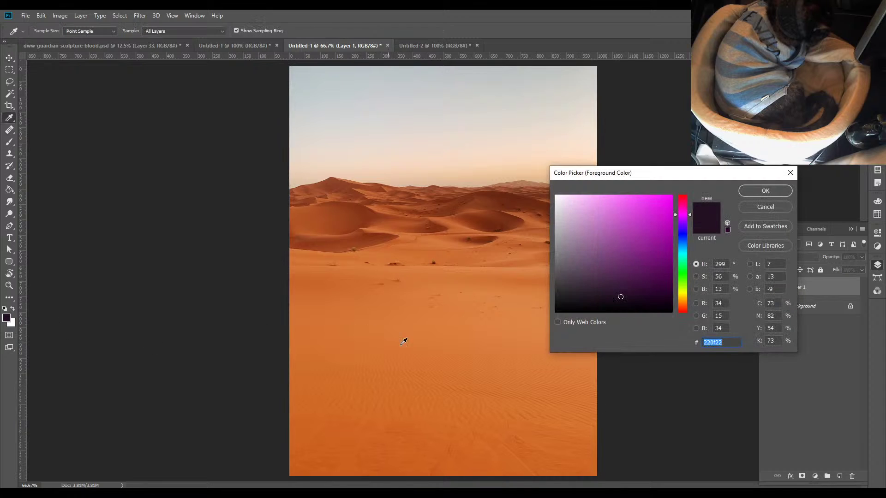
{"action": "left_click", "coordinate": [400, 350]}
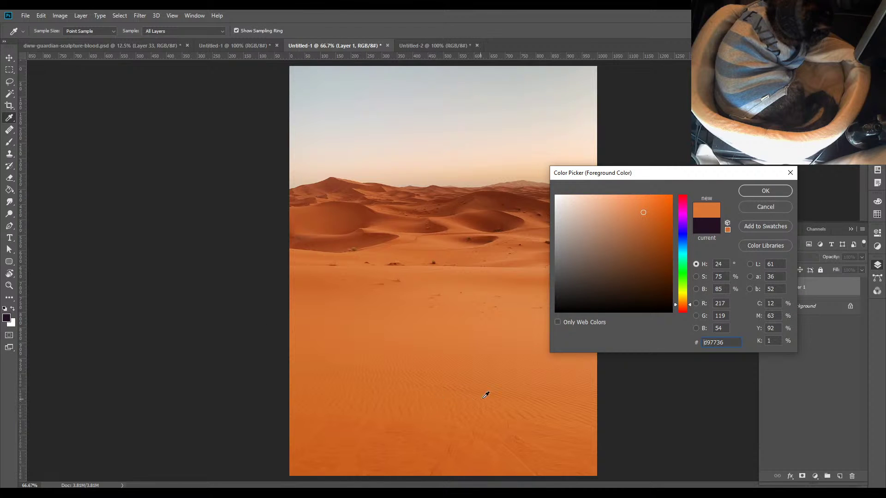
{"action": "left_click", "coordinate": [573, 361]}
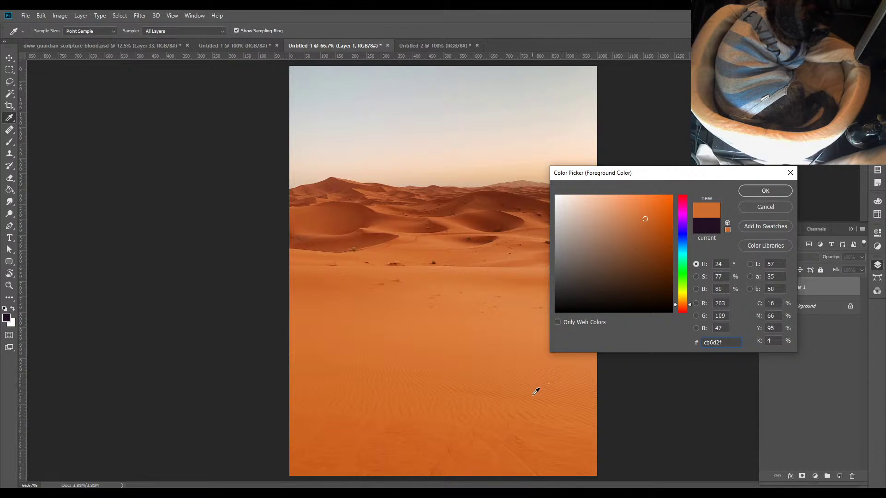
{"action": "left_click", "coordinate": [444, 241]}
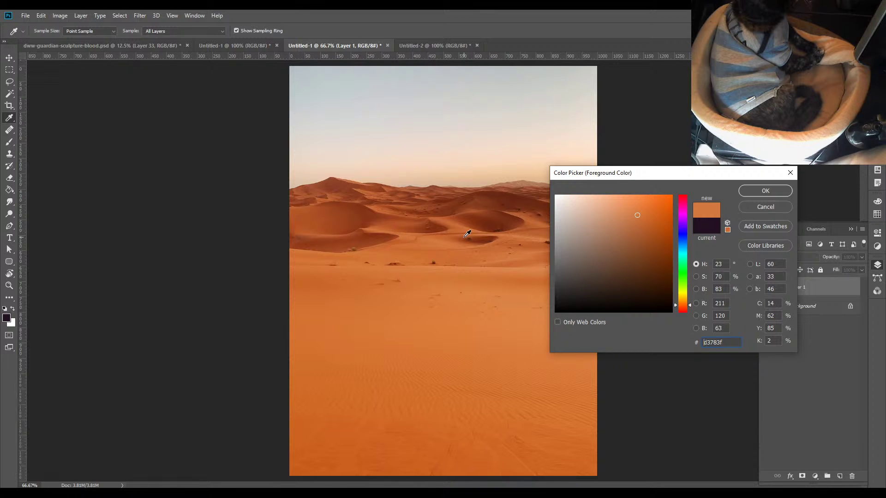
{"action": "left_click", "coordinate": [399, 248]}
{"action": "key", "text": "Return"}
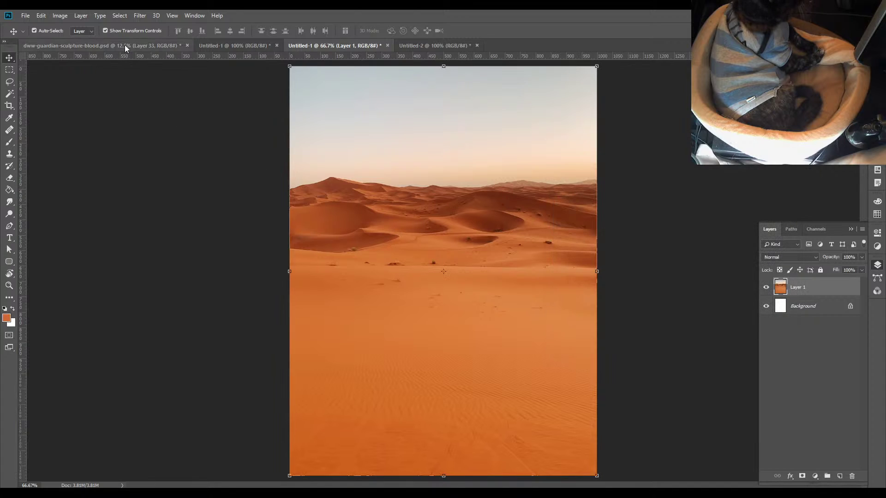
Return to the sculpture painting and set the Brush tool's size to 300
{"action": "left_click", "coordinate": [125, 45]}
{"action": "key", "text": "b"}
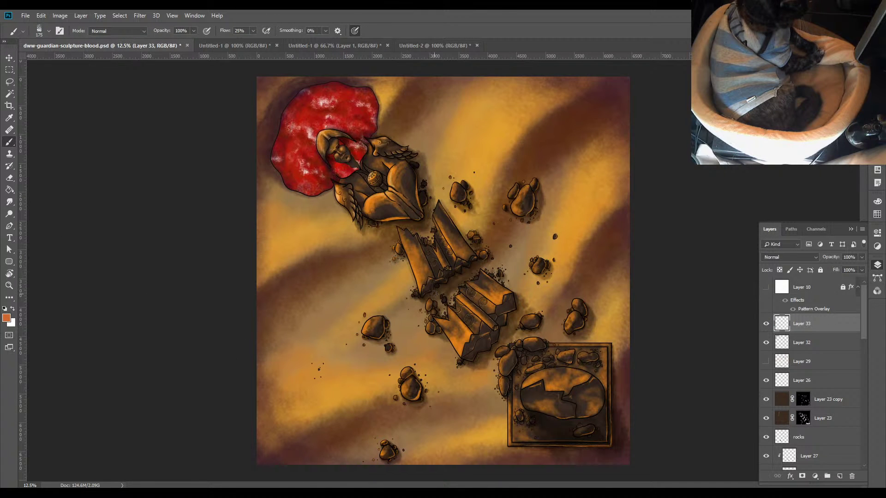
{"action": "key", "text": "bracketright"}
{"action": "key", "text": "bracketright"}
{"action": "key", "text": "bracketright"}
{"action": "key", "text": "bracketleft"}
{"action": "key", "text": "bracketleft"}
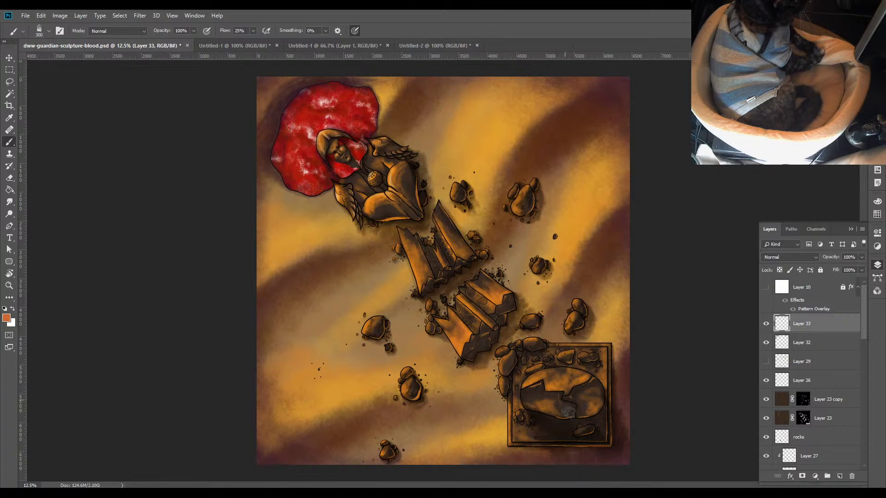
Move Layer 33 directly below Layer 11 and glaze the sand with orange strokes at brush size 800, saving the painting along the way
{"action": "left_click_drag", "start_coordinate": [864, 326], "coordinate": [863, 335]}
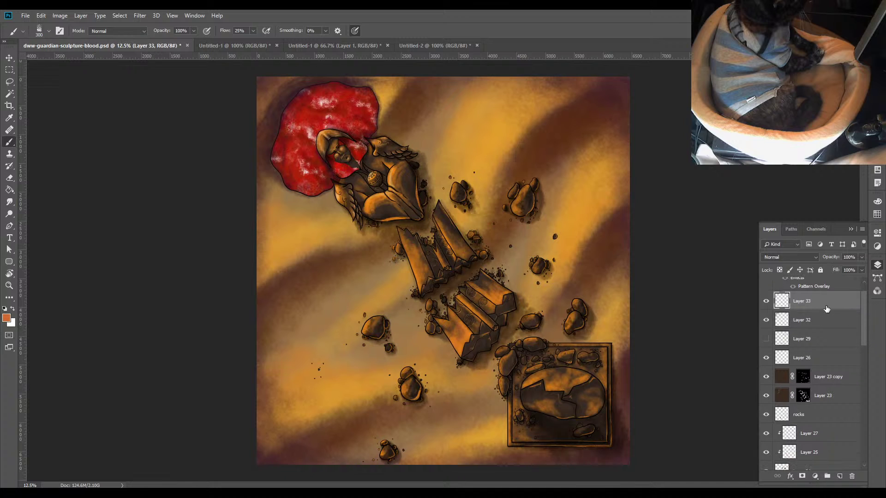
{"action": "left_click_drag", "start_coordinate": [820, 304], "coordinate": [810, 404]}
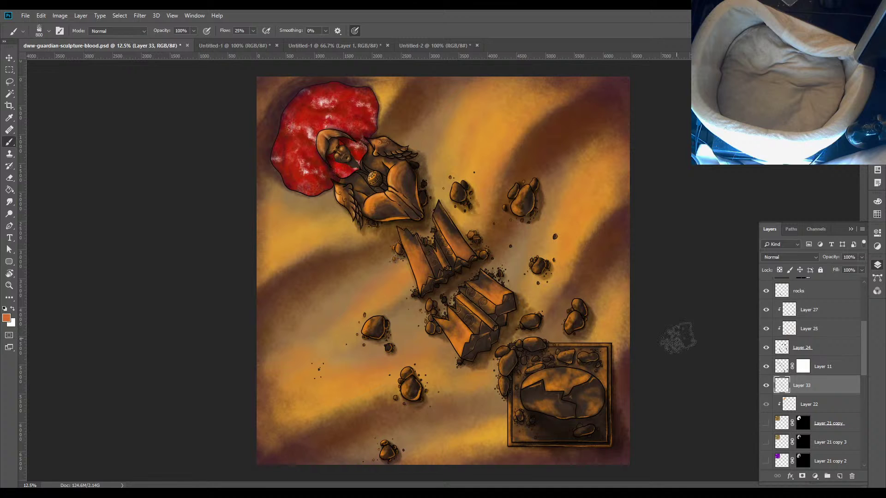
{"action": "key", "text": "ctrl+s"}
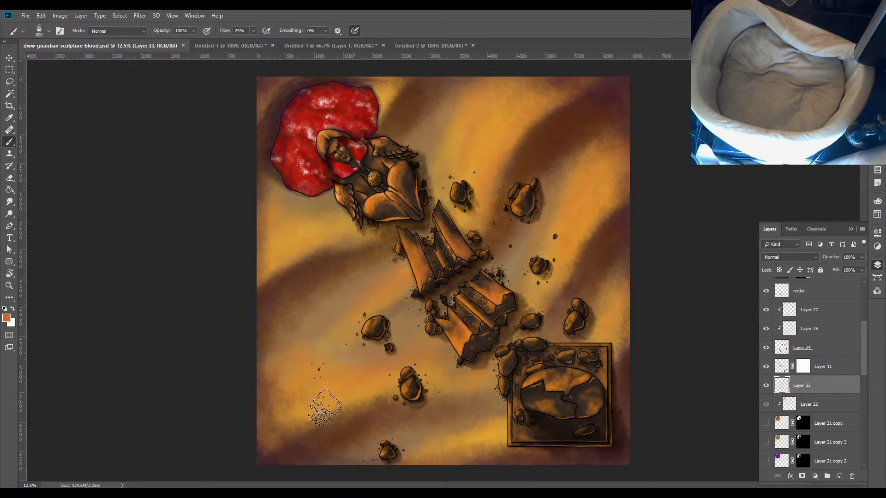
{"action": "left_click", "coordinate": [309, 283]}
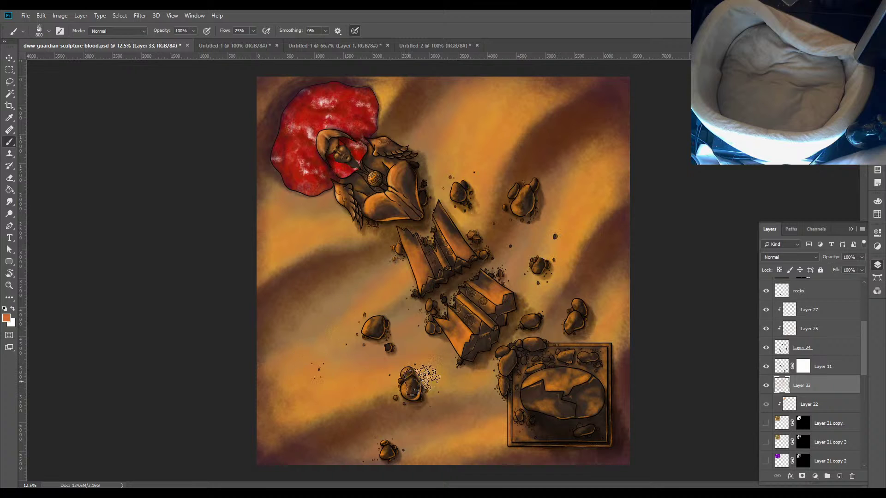
Check Layer 32's dark shading by hiding and reshowing it, and make it the active layer
{"action": "scroll", "coordinate": [864, 340], "scroll_direction": "up", "scroll_amount": 5}
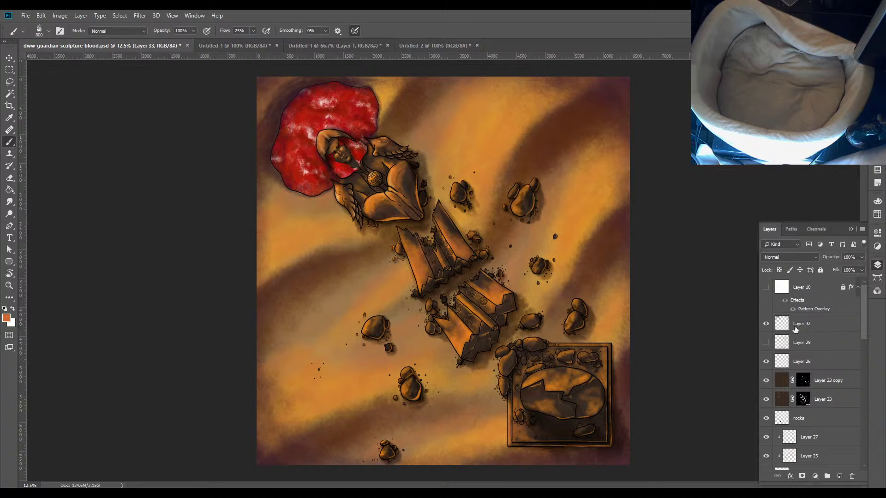
{"action": "left_click", "coordinate": [766, 324]}
{"action": "left_click", "coordinate": [765, 324]}
{"action": "left_click", "coordinate": [803, 325]}
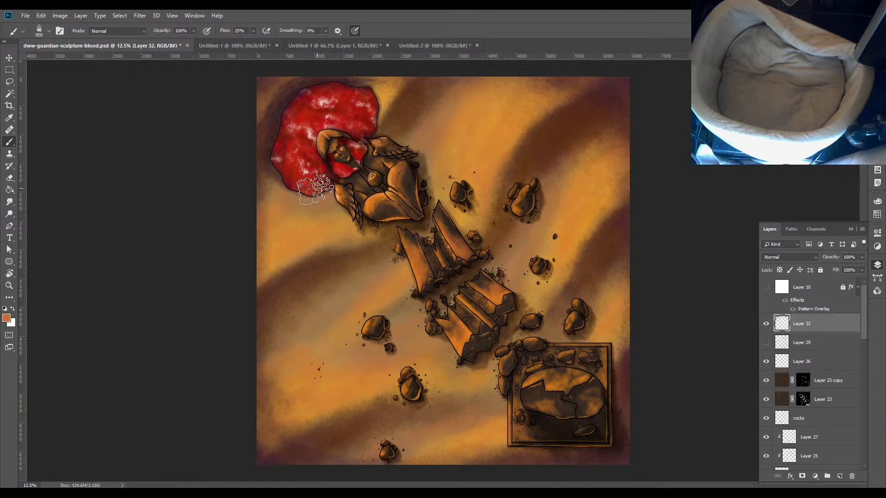
Lighten the dark shading beside the blood pool on Layer 32 with a soft eraser at size 1100 and 14% opacity
{"action": "key", "text": "e"}
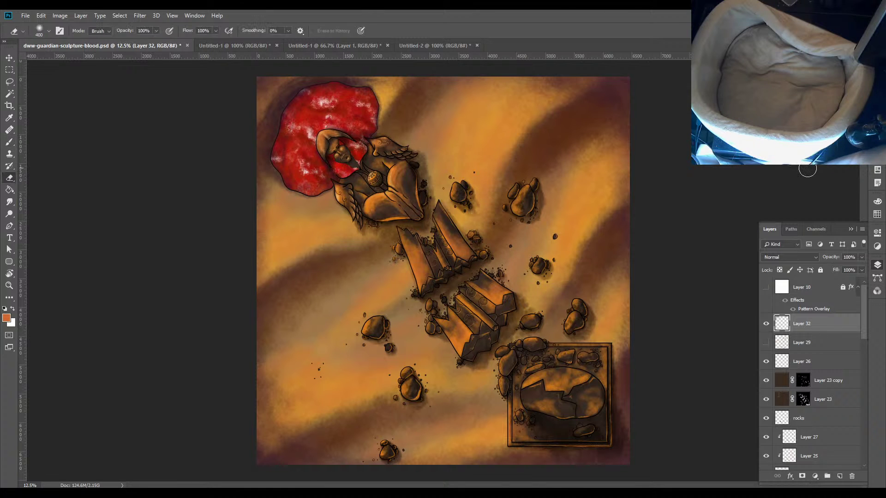
{"action": "right_click", "coordinate": [482, 255]}
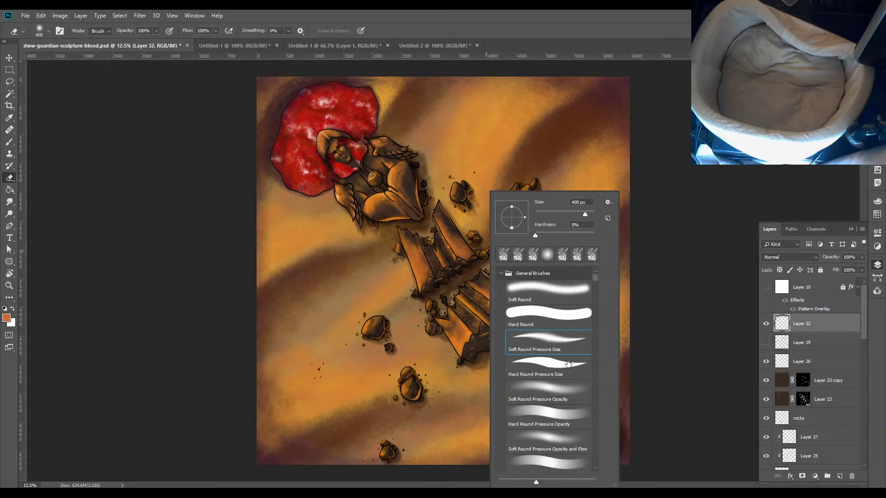
{"action": "left_click", "coordinate": [660, 322]}
{"action": "key", "text": "bracketright"}
{"action": "key", "text": "bracketright"}
{"action": "key", "text": "bracketright"}
{"action": "key", "text": "bracketright"}
{"action": "key", "text": "bracketright"}
{"action": "key", "text": "bracketright"}
{"action": "key", "text": "bracketright"}
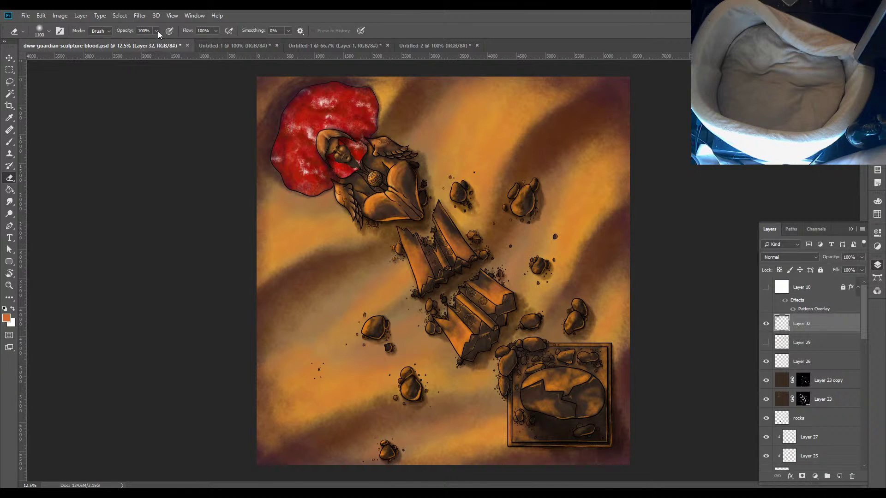
{"action": "left_click_drag", "start_coordinate": [156, 31], "coordinate": [119, 40]}
{"action": "mouse_move", "coordinate": [297, 89]}
{"action": "left_mouse_down"}
{"action": "mouse_move", "coordinate": [284, 104]}
{"action": "mouse_move", "coordinate": [267, 166]}
{"action": "mouse_move", "coordinate": [275, 126]}
{"action": "mouse_move", "coordinate": [329, 86]}
{"action": "mouse_move", "coordinate": [365, 90]}
{"action": "mouse_move", "coordinate": [341, 83]}
{"action": "mouse_move", "coordinate": [271, 127]}
{"action": "mouse_move", "coordinate": [281, 105]}
{"action": "mouse_move", "coordinate": [260, 178]}
{"action": "mouse_move", "coordinate": [283, 93]}
{"action": "mouse_move", "coordinate": [265, 121]}
{"action": "left_mouse_up"}
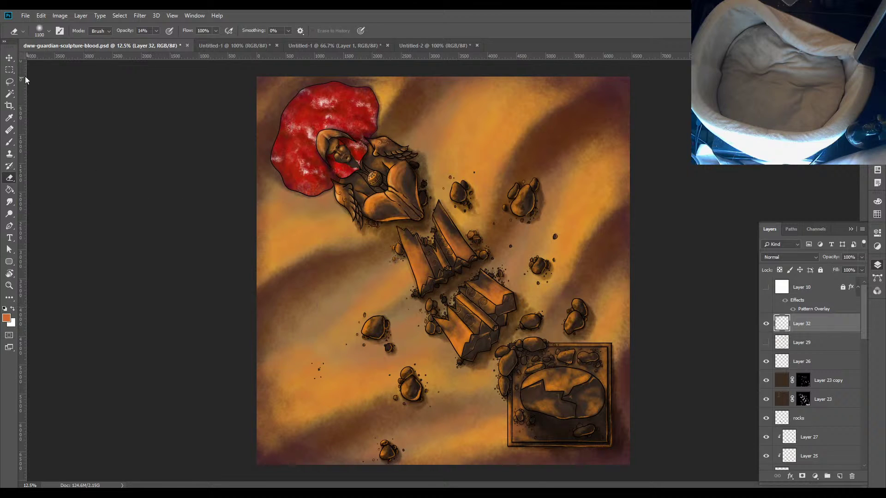
Hide and reshow Layer 26, rocks, Layer 24 and Layer 11 to identify their contents, and select Layer 11's layer mask
{"action": "left_click", "coordinate": [8, 60]}
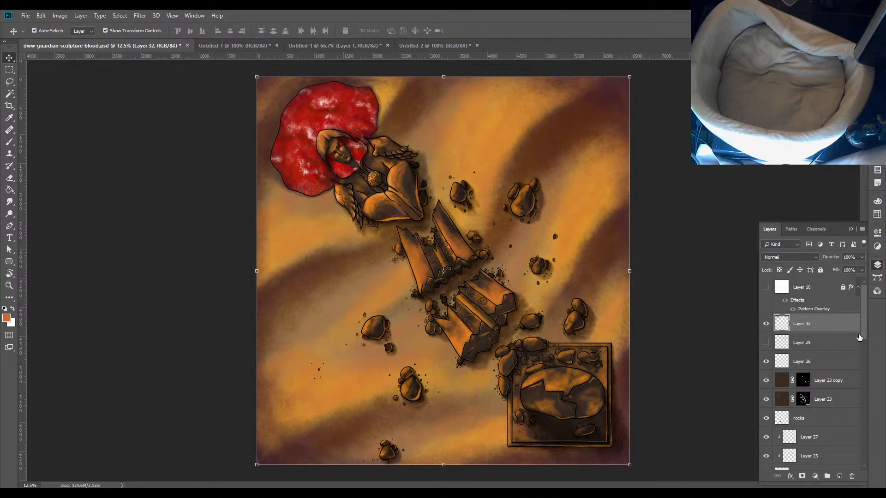
{"action": "scroll", "coordinate": [858, 340], "scroll_direction": "down", "scroll_amount": 1}
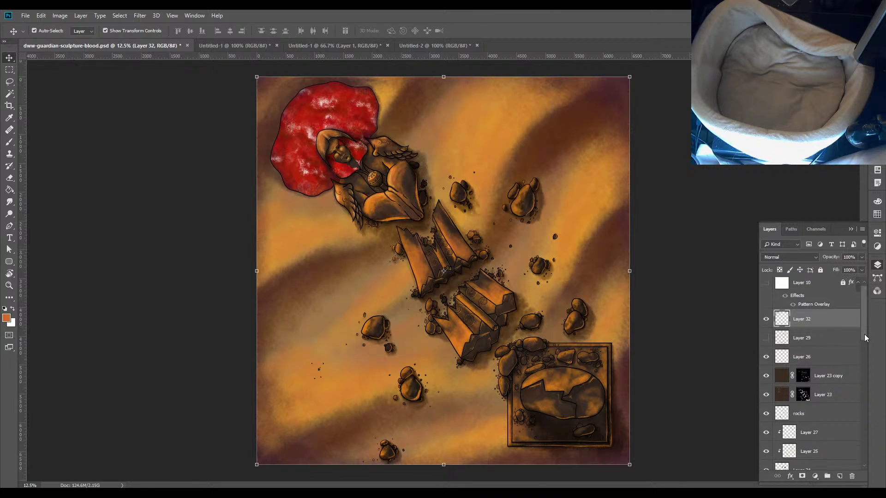
{"action": "left_click", "coordinate": [766, 354]}
{"action": "left_click", "coordinate": [766, 354]}
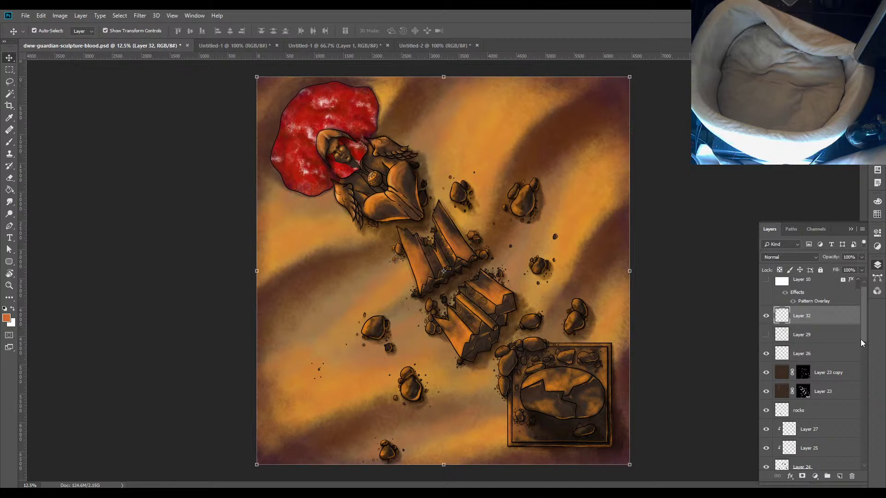
{"action": "scroll", "coordinate": [861, 344], "scroll_direction": "down", "scroll_amount": 4}
{"action": "left_click", "coordinate": [766, 328]}
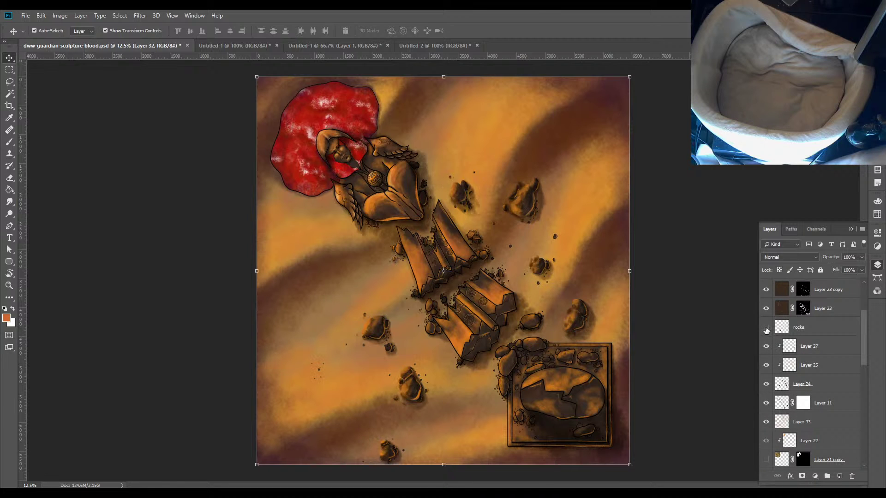
{"action": "left_click", "coordinate": [765, 328]}
{"action": "scroll", "coordinate": [862, 344], "scroll_direction": "down", "scroll_amount": 3}
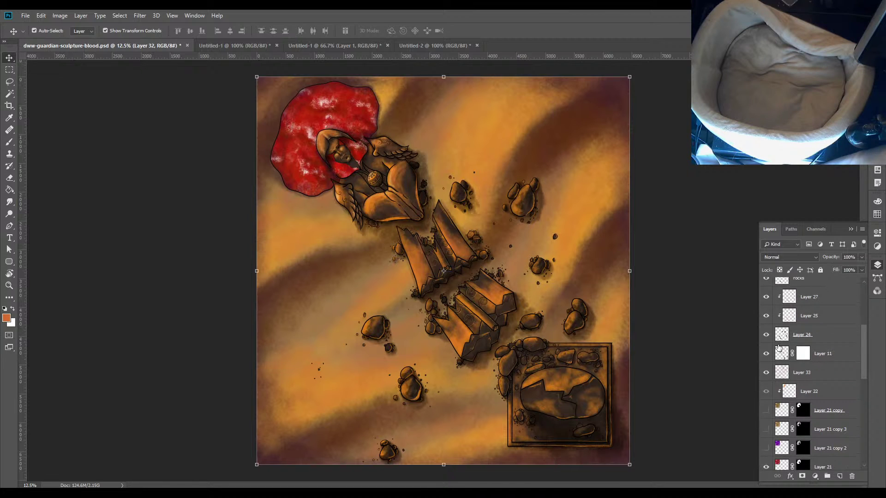
{"action": "left_click", "coordinate": [766, 335]}
{"action": "left_click", "coordinate": [766, 335]}
{"action": "left_click", "coordinate": [766, 355]}
{"action": "left_click", "coordinate": [766, 355]}
{"action": "left_click", "coordinate": [811, 361]}
{"action": "left_click", "coordinate": [808, 359]}
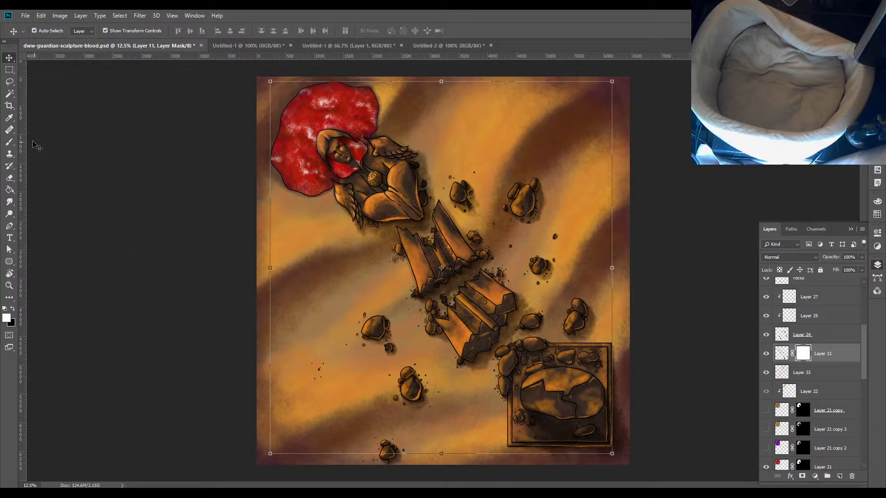
Reduce the Brush tool's size to 90 and make black the foreground colour for painting on Layer 11's mask
{"action": "left_click", "coordinate": [10, 142]}
{"action": "key", "text": "bracketleft"}
{"action": "key", "text": "bracketleft"}
{"action": "key", "text": "bracketleft"}
{"action": "key", "text": "bracketleft"}
{"action": "key", "text": "bracketleft"}
{"action": "key", "text": "bracketleft"}
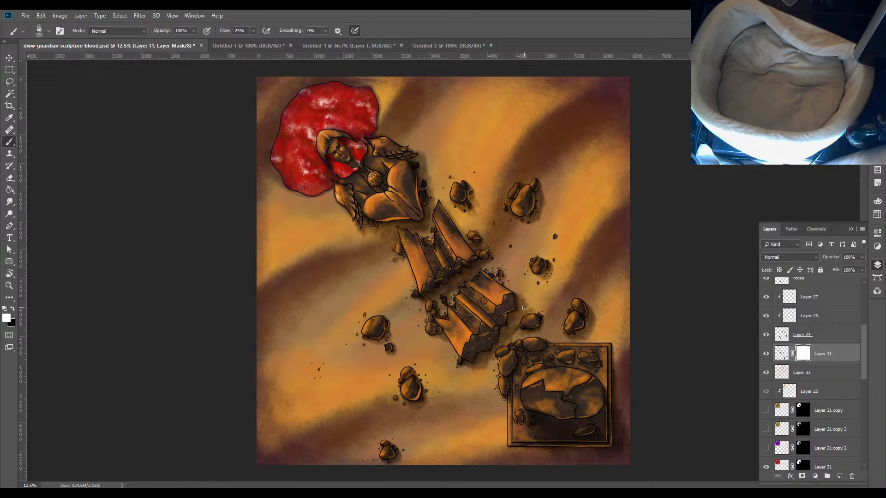
{"action": "left_click", "coordinate": [12, 308]}
Mask out the black outline around the blood pool on Layer 11 and check the result on the whole painting
{"action": "key", "text": "ctrl+plus"}
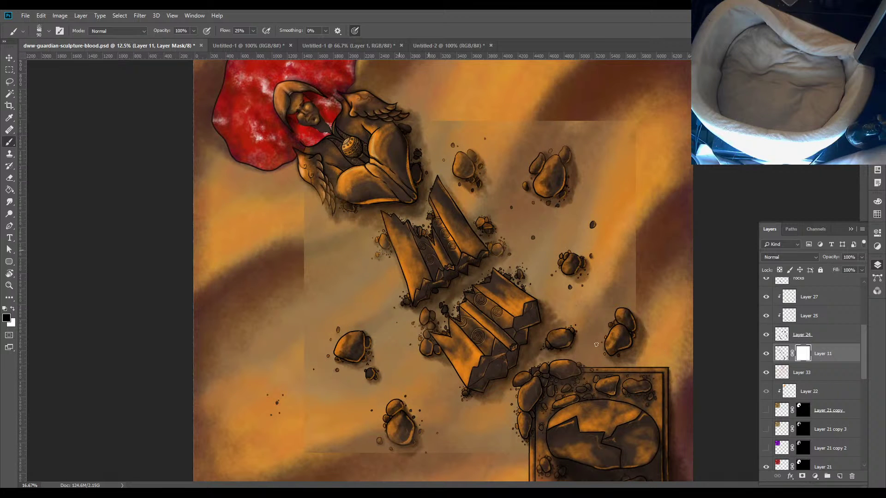
{"action": "key", "text": "ctrl+plus"}
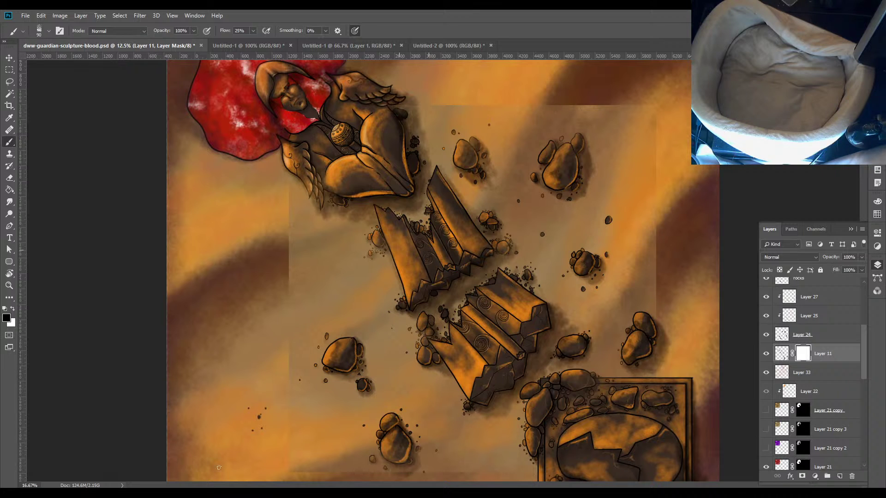
{"action": "key", "text": "ctrl+plus"}
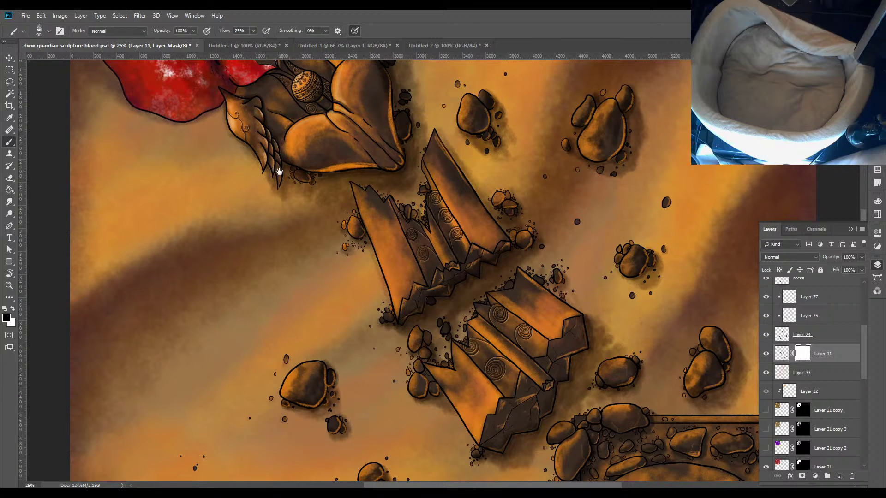
{"action": "left_click_drag", "start_coordinate": [280, 171], "coordinate": [332, 307]}
{"action": "left_click_drag", "start_coordinate": [365, 74], "coordinate": [418, 193]}
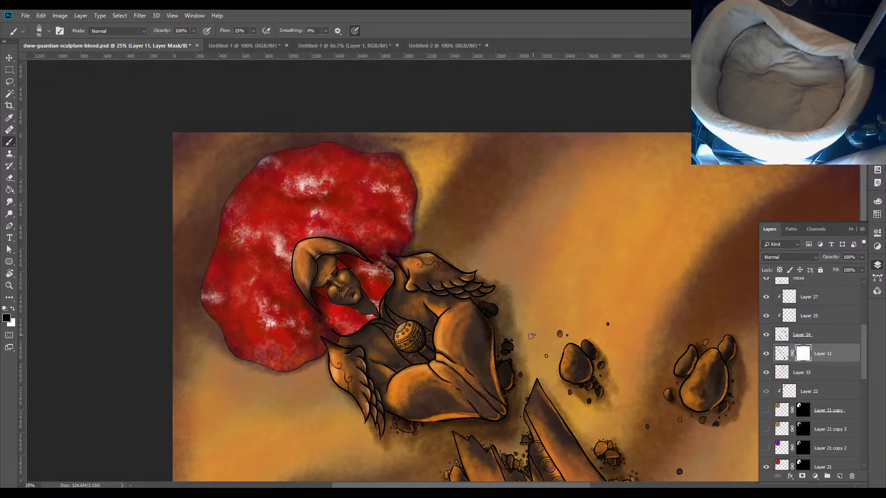
{"action": "key", "text": "ctrl+minus"}
{"action": "key", "text": "ctrl+minus"}
{"action": "key", "text": "ctrl+minus"}
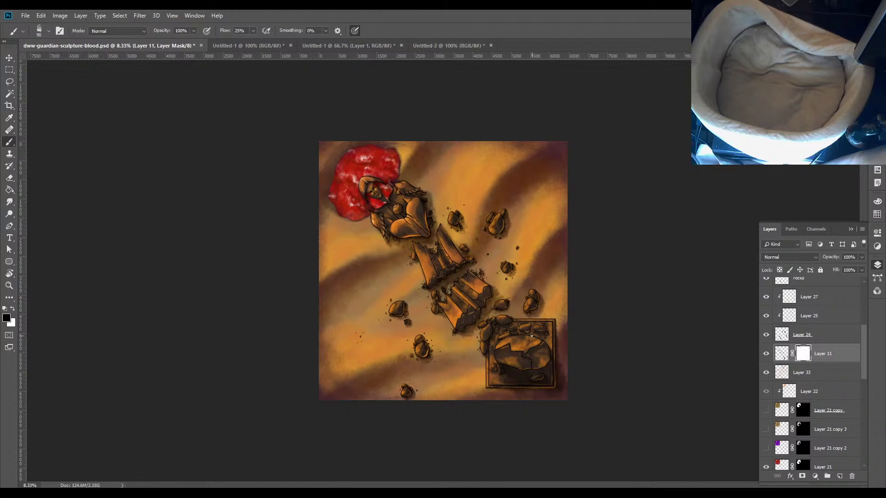
{"action": "key", "text": "ctrl+plus"}
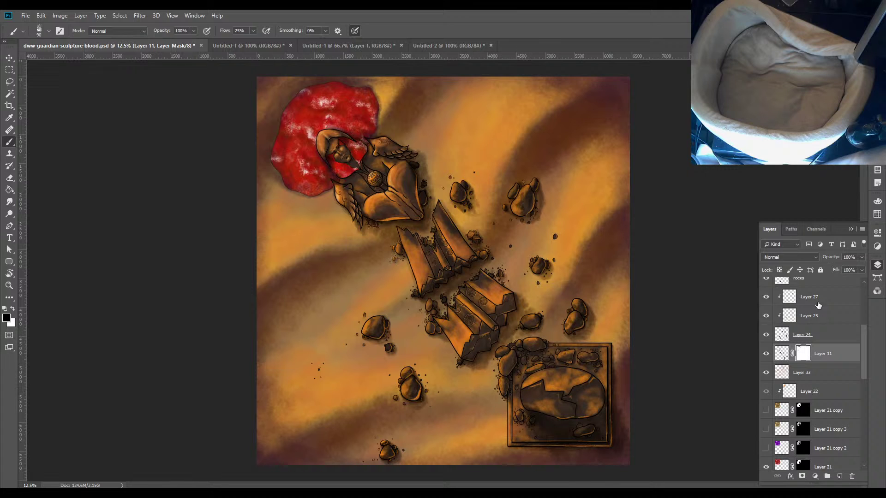
Target Layer 11's artwork instead of its mask, hide and reshow Layer 32 to check its shading, and select Layer 32
{"action": "left_click", "coordinate": [781, 354]}
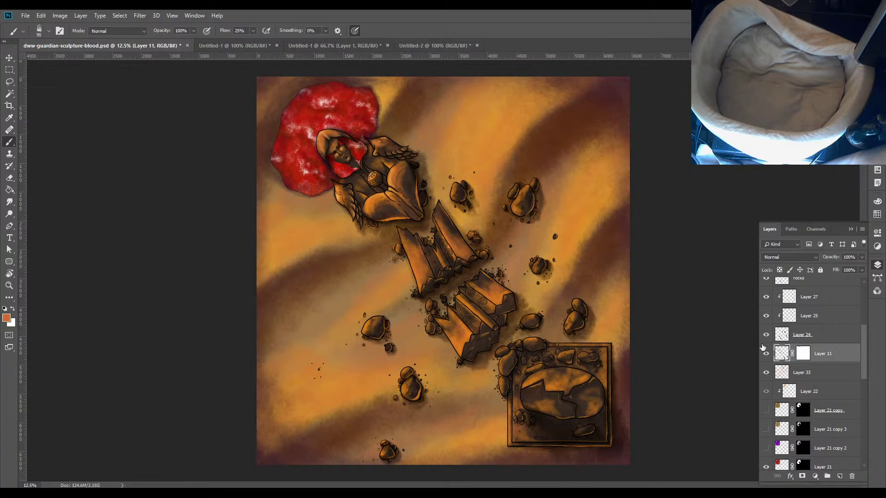
{"action": "scroll", "coordinate": [864, 340], "scroll_direction": "up", "scroll_amount": 2}
{"action": "scroll", "coordinate": [863, 340], "scroll_direction": "up", "scroll_amount": 6}
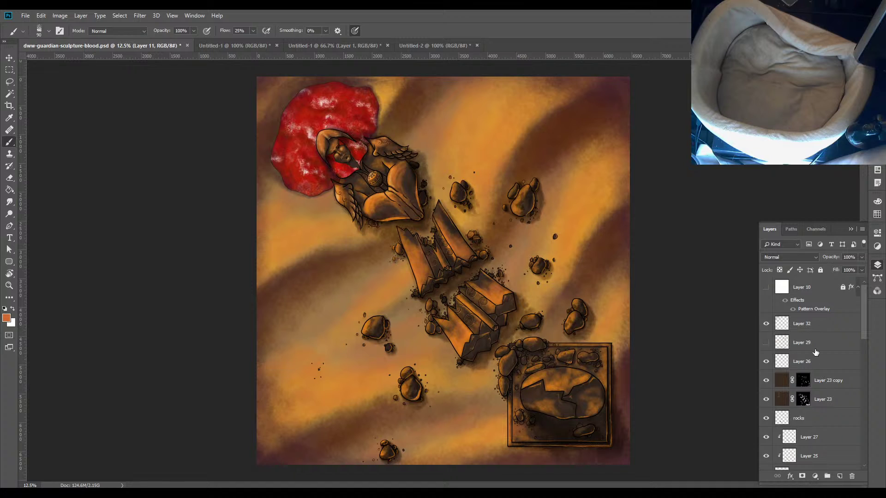
{"action": "left_click", "coordinate": [767, 324]}
{"action": "left_click", "coordinate": [766, 324]}
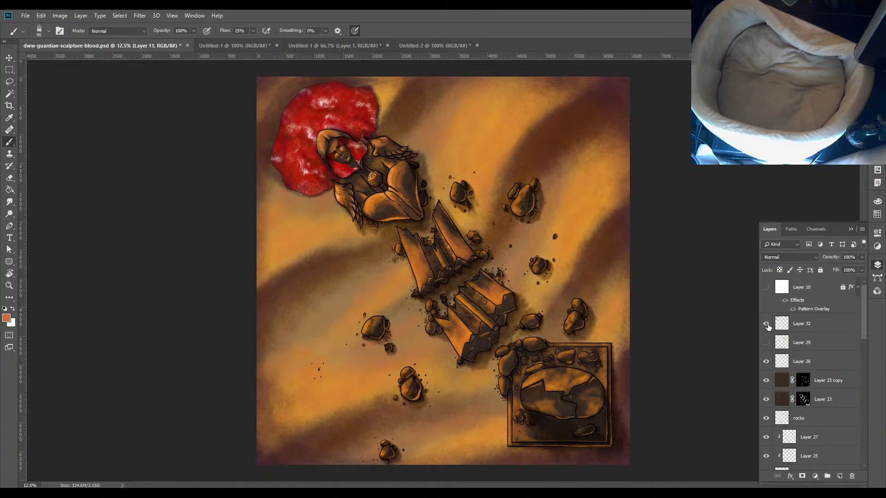
{"action": "left_click", "coordinate": [801, 324]}
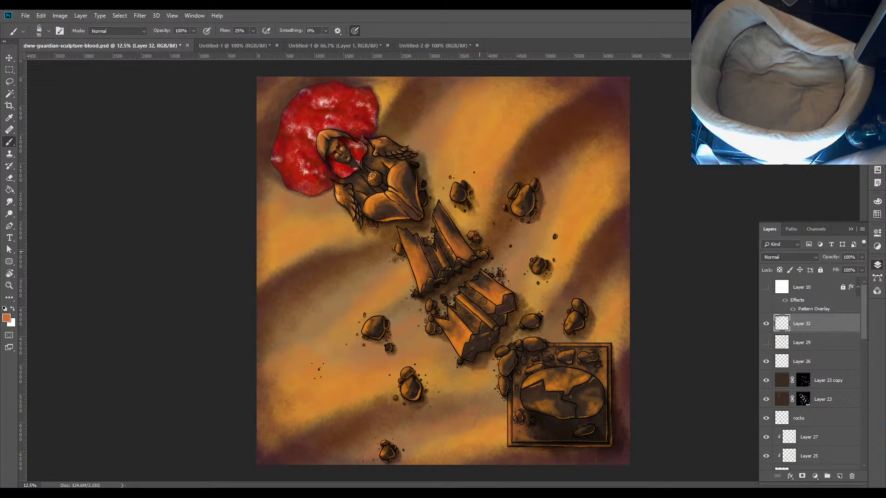
Activate the Eraser on Layer 32 and reduce its size to 100
{"action": "key", "text": "e"}
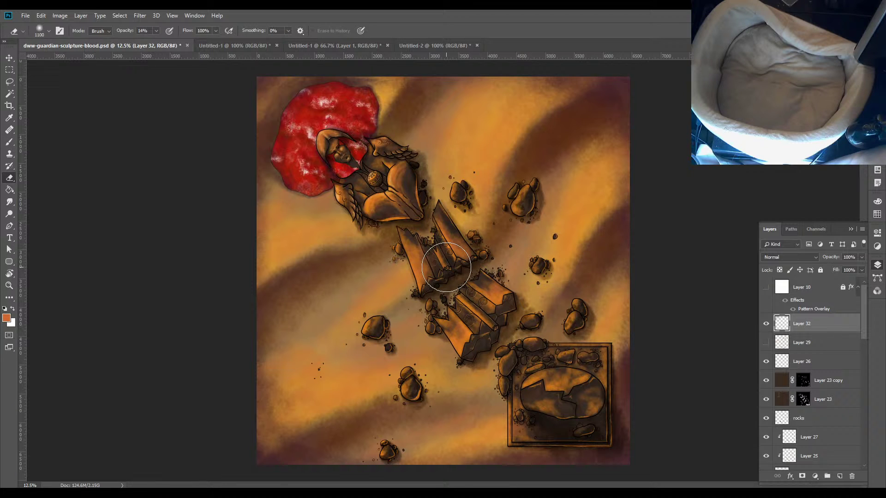
{"action": "key", "text": "bracketleft"}
{"action": "key", "text": "bracketleft"}
{"action": "key", "text": "bracketleft"}
{"action": "key", "text": "bracketleft"}
{"action": "key", "text": "bracketleft"}
{"action": "key", "text": "bracketleft"}
{"action": "key", "text": "bracketleft"}
{"action": "key", "text": "bracketleft"}
{"action": "key", "text": "bracketleft"}
{"action": "key", "text": "bracketleft"}
{"action": "key", "text": "ctrl+minus"}
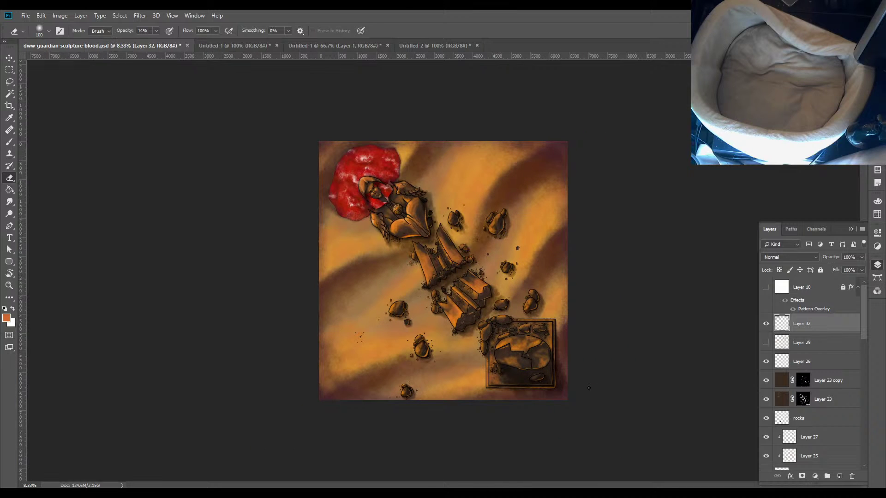
Save the painting and add a new normal-mode layer directly above Layer 32
{"action": "key", "text": "ctrl+shift+n"}
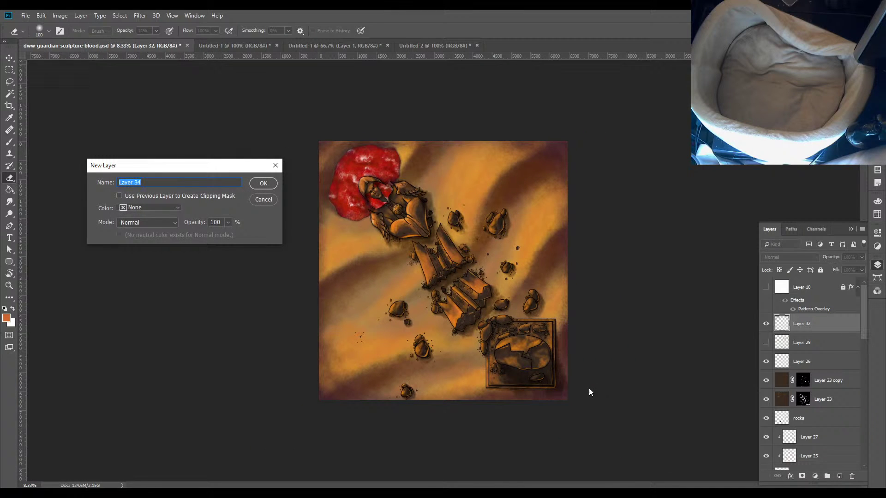
{"action": "left_click", "coordinate": [267, 200]}
{"action": "key", "text": "ctrl+s"}
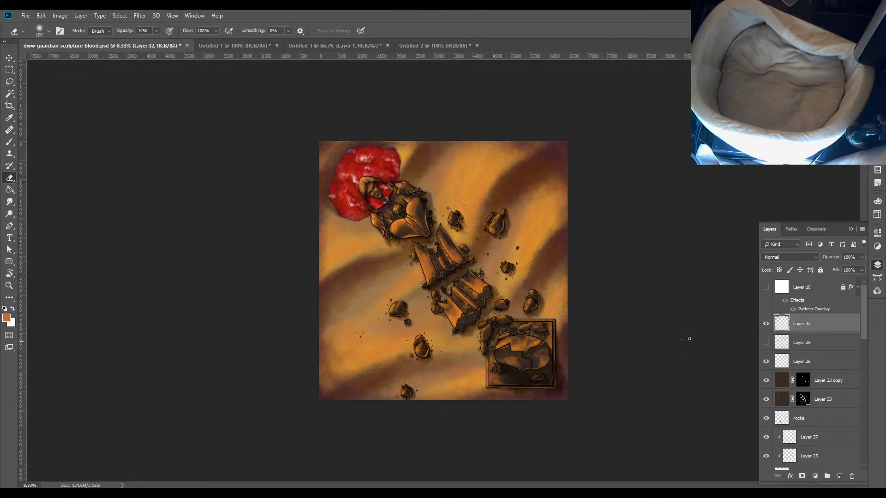
{"action": "key", "text": "ctrl+shift+n"}
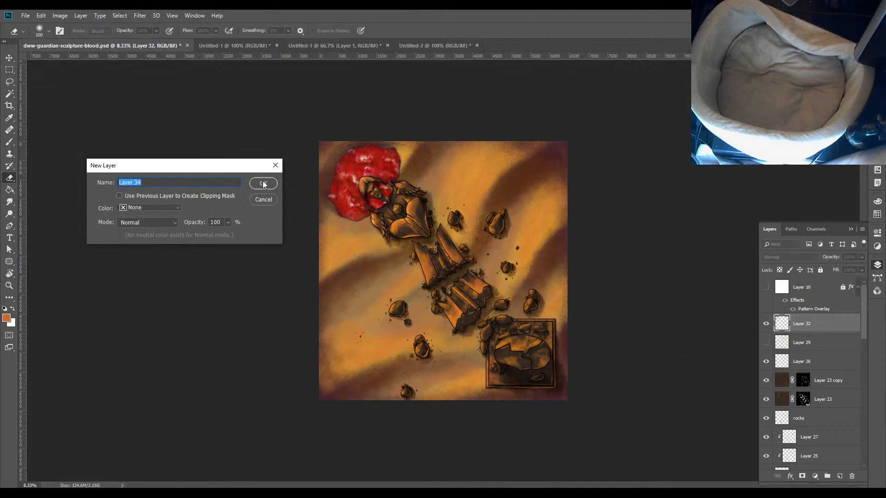
{"action": "left_click", "coordinate": [264, 184]}
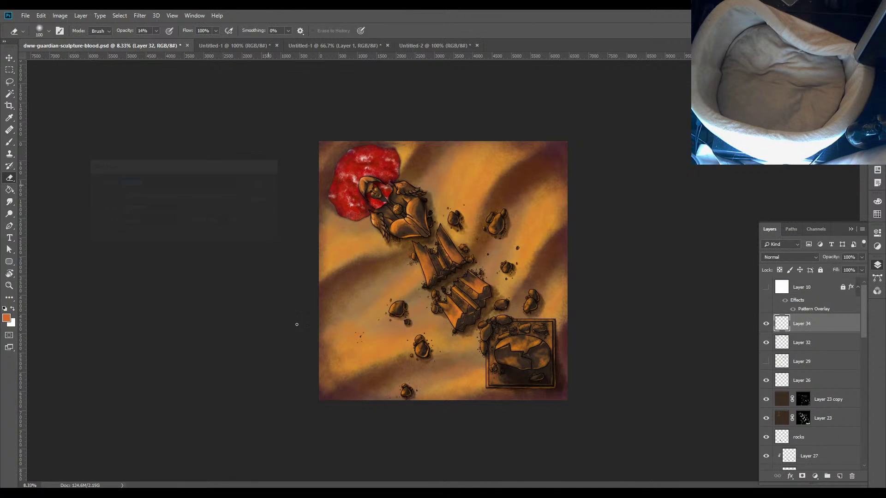
{"action": "left_click", "coordinate": [221, 45]}
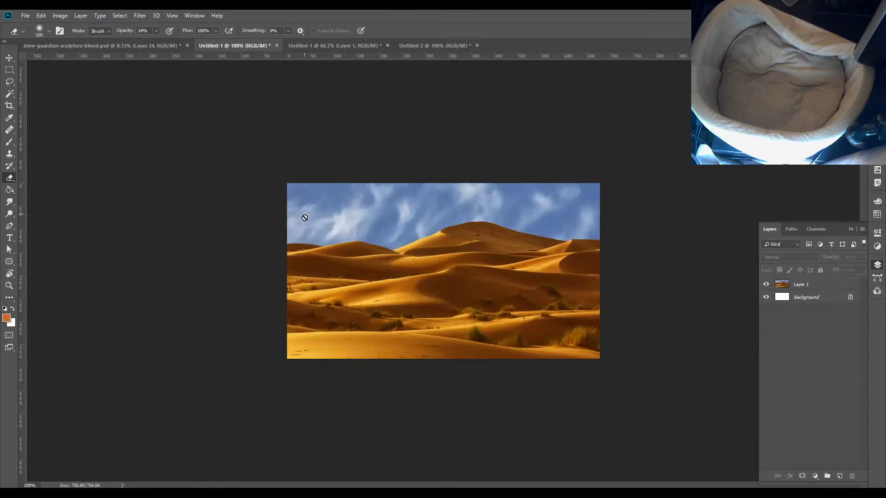
{"action": "left_click", "coordinate": [7, 318]}
{"action": "left_click", "coordinate": [763, 206]}
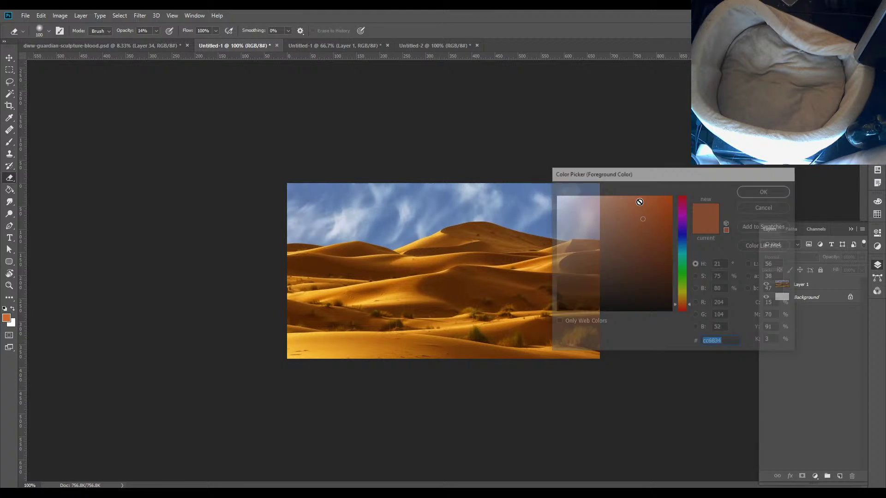
Sample the sand in the orange desert reference photo and lighten the foreground colour to f7a771
{"action": "left_click", "coordinate": [313, 46]}
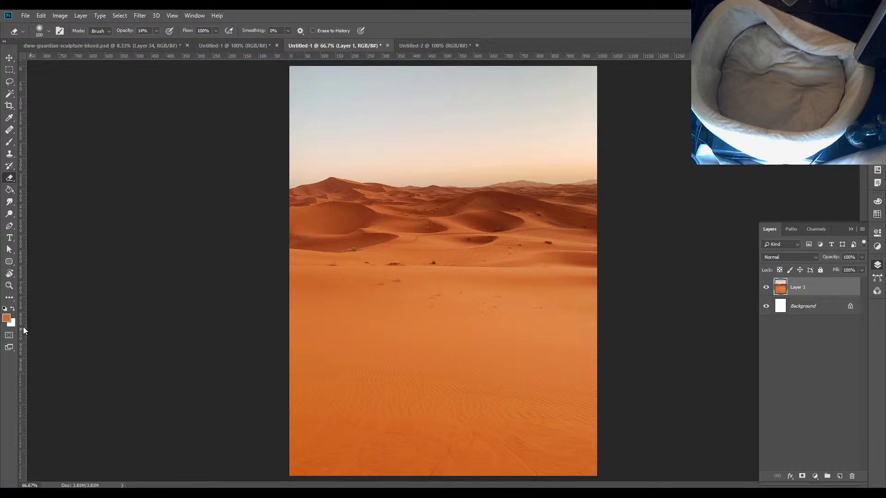
{"action": "left_click", "coordinate": [6, 318]}
{"action": "left_click", "coordinate": [538, 296]}
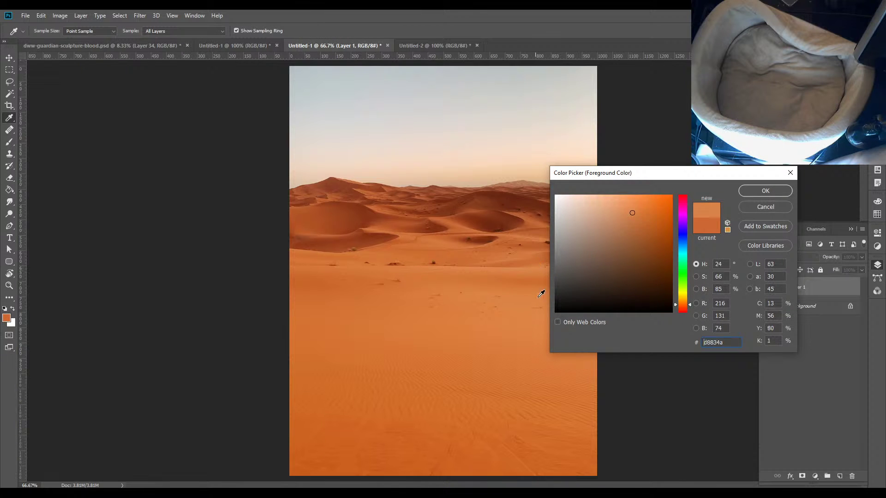
{"action": "left_click", "coordinate": [618, 199]}
{"action": "key", "text": "Return"}
{"action": "key", "text": "e"}
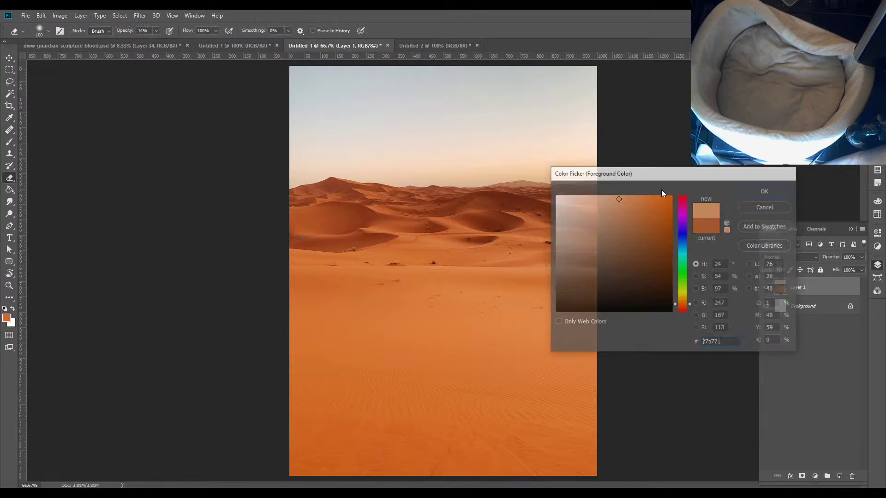
Return to the guardian sculpture painting and set Layer 34's blend mode to Overlay
{"action": "left_click", "coordinate": [115, 46]}
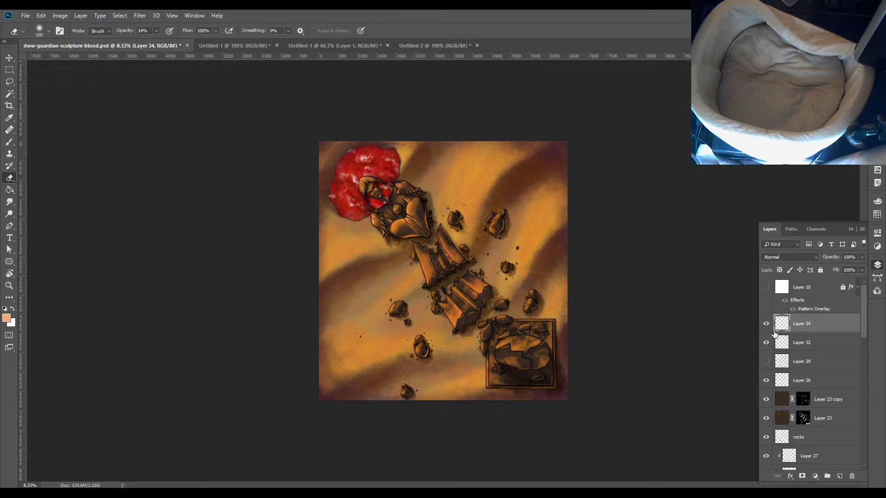
{"action": "left_click", "coordinate": [791, 257]}
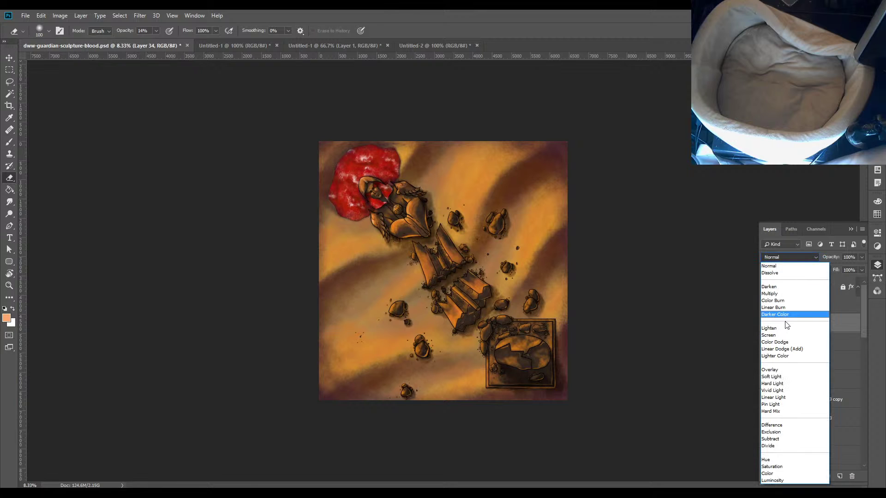
{"action": "left_click", "coordinate": [775, 371]}
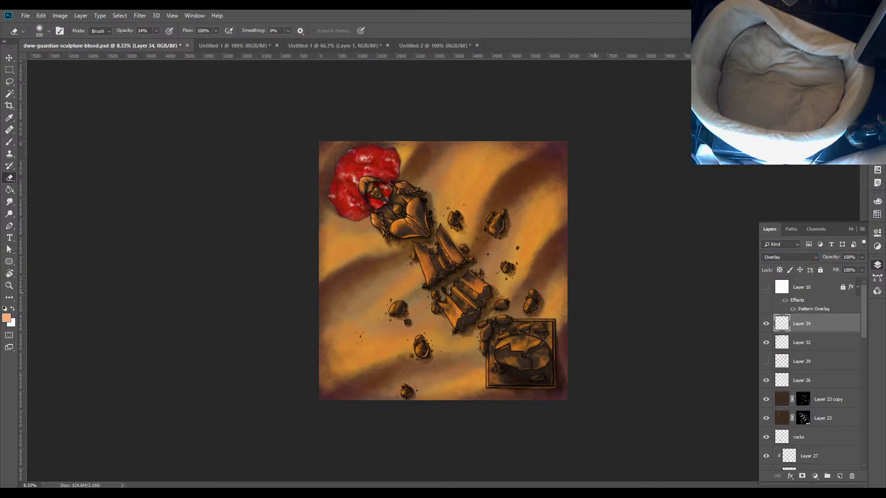
Enlarge the Brush to 2500 and paint light orange highlights over the guardian's body, the broken legs and the edge of the stone base
{"action": "key", "text": "b"}
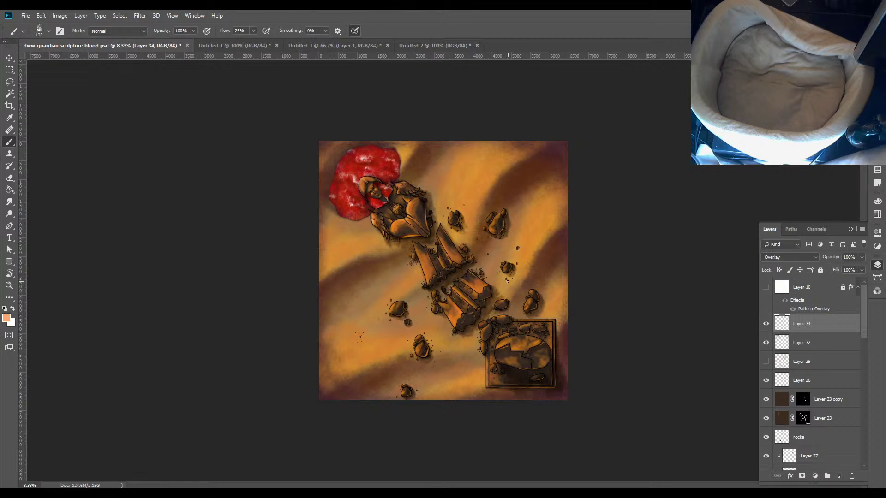
{"action": "key", "text": "bracketright"}
{"action": "key", "text": "bracketright"}
{"action": "key", "text": "bracketright"}
{"action": "key", "text": "bracketright"}
{"action": "key", "text": "bracketright"}
{"action": "key", "text": "bracketright"}
{"action": "key", "text": "bracketright"}
{"action": "key", "text": "bracketright"}
{"action": "key", "text": "bracketright"}
{"action": "key", "text": "bracketright"}
{"action": "key", "text": "bracketright"}
{"action": "key", "text": "bracketright"}
{"action": "key", "text": "bracketright"}
{"action": "key", "text": "bracketright"}
{"action": "key", "text": "bracketright"}
{"action": "key", "text": "bracketright"}
{"action": "key", "text": "bracketright"}
{"action": "key", "text": "bracketright"}
{"action": "key", "text": "bracketright"}
{"action": "key", "text": "bracketright"}
{"action": "key", "text": "bracketright"}
{"action": "key", "text": "bracketright"}
{"action": "mouse_move", "coordinate": [514, 325]}
{"action": "left_mouse_down"}
{"action": "mouse_move", "coordinate": [522, 330]}
{"action": "mouse_move", "coordinate": [508, 323]}
{"action": "mouse_move", "coordinate": [517, 364]}
{"action": "mouse_move", "coordinate": [523, 360]}
{"action": "left_mouse_up"}
{"action": "mouse_move", "coordinate": [456, 300]}
{"action": "left_mouse_down"}
{"action": "mouse_move", "coordinate": [433, 249]}
{"action": "mouse_move", "coordinate": [429, 295]}
{"action": "mouse_move", "coordinate": [406, 213]}
{"action": "mouse_move", "coordinate": [402, 220]}
{"action": "left_mouse_up"}
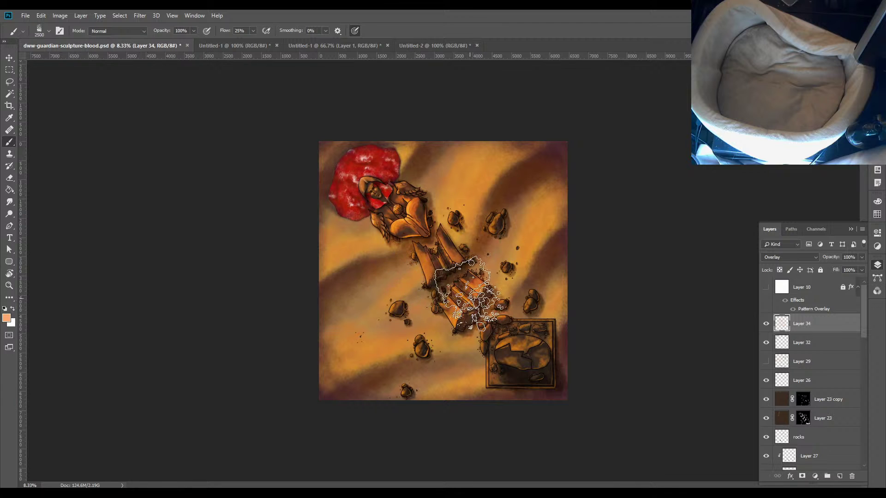
{"action": "left_click", "coordinate": [403, 270]}
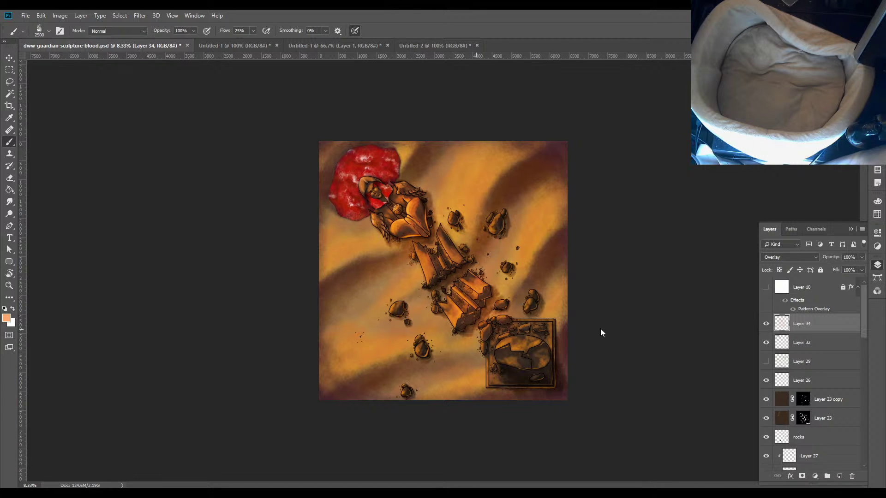
{"action": "left_click_drag", "start_coordinate": [538, 389], "coordinate": [557, 374]}
Hide and reshow Layer 34 repeatedly to compare the painting with and without the orange highlights
{"action": "left_click", "coordinate": [766, 325]}
{"action": "left_click", "coordinate": [766, 324]}
{"action": "left_click", "coordinate": [767, 325]}
{"action": "left_click", "coordinate": [766, 324]}
{"action": "left_click", "coordinate": [766, 325]}
{"action": "left_click", "coordinate": [767, 325]}
{"action": "left_click", "coordinate": [766, 325]}
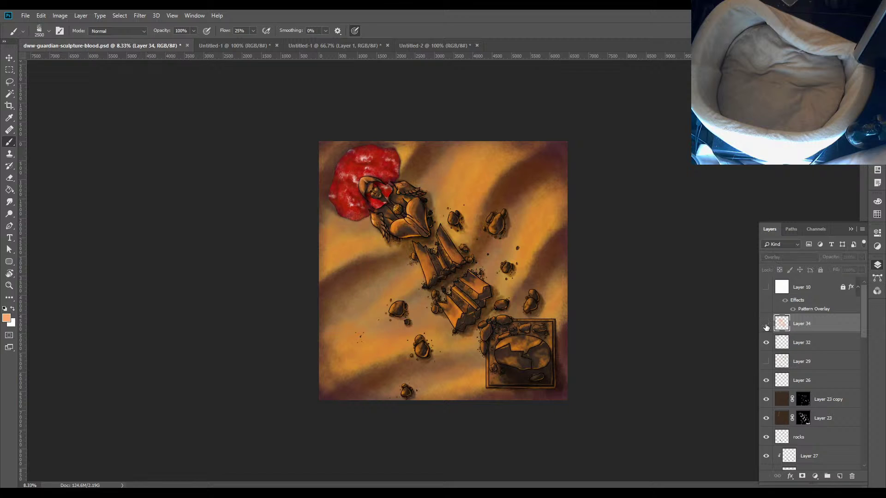
{"action": "left_click", "coordinate": [766, 326]}
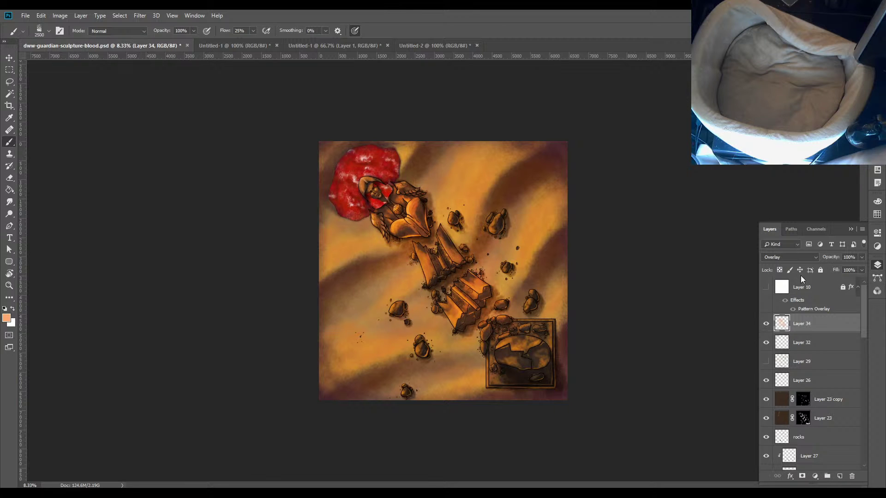
Try Soft Light, Hard Light, Linear Light, Hard Mix, Linear Dodge (Add), Screen and Linear Burn on Layer 34, and return it to Overlay
{"action": "left_click", "coordinate": [789, 257]}
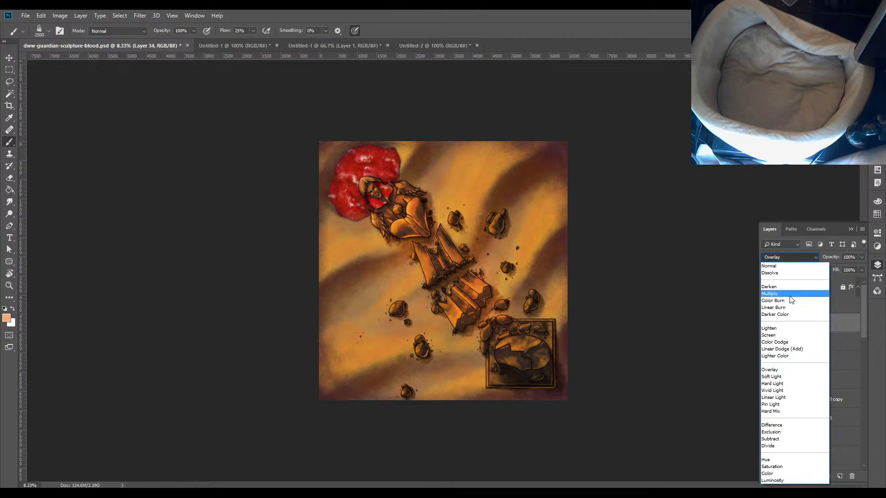
{"action": "left_click", "coordinate": [779, 376]}
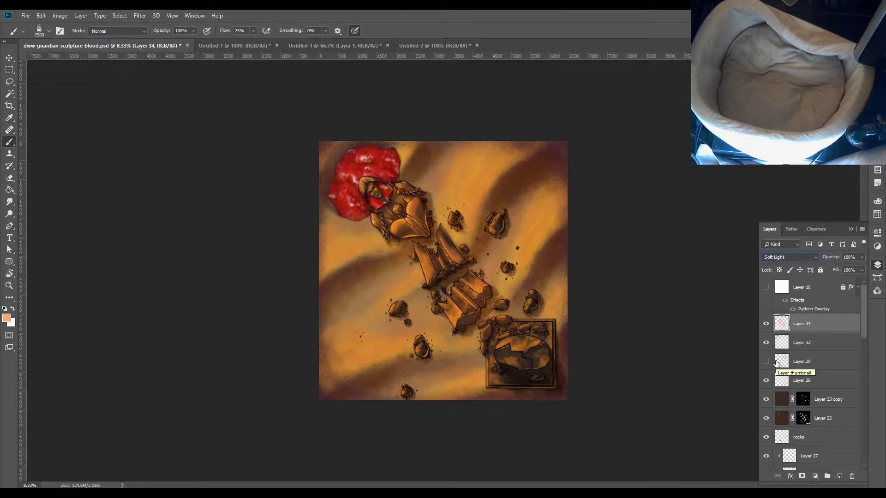
{"action": "key", "text": "Down"}
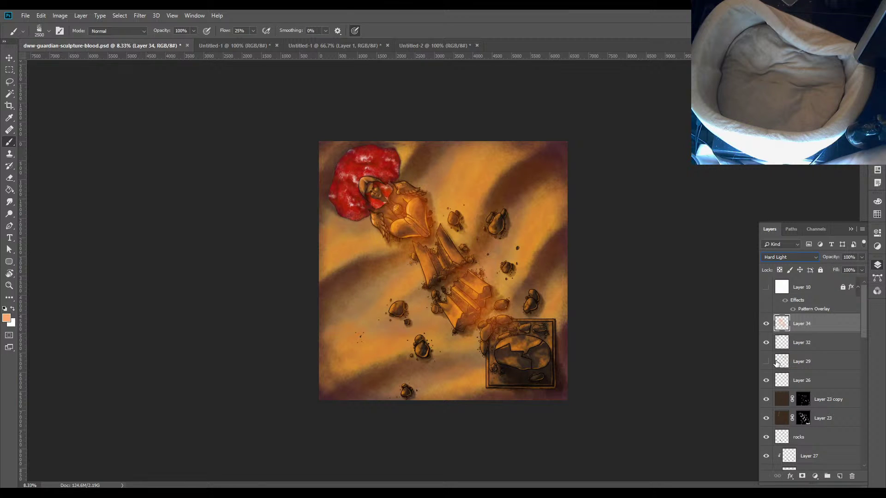
{"action": "key", "text": "Down"}
{"action": "key", "text": "Down"}
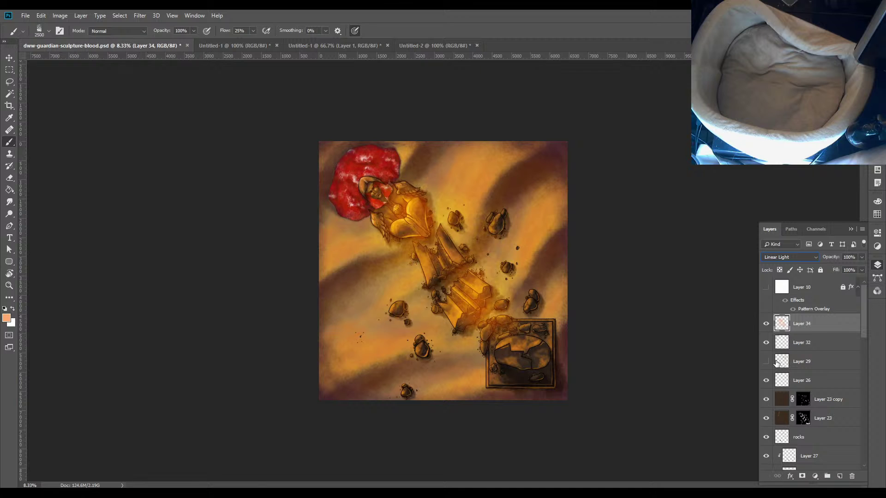
{"action": "key", "text": "Down"}
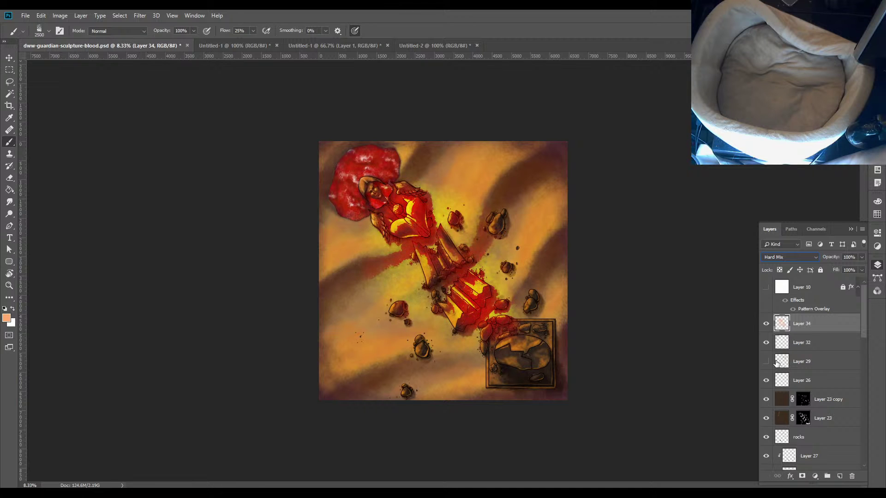
{"action": "key", "text": "Down"}
{"action": "key", "text": "Up"}
{"action": "key", "text": "Up"}
{"action": "key", "text": "Up"}
{"action": "key", "text": "Up"}
{"action": "key", "text": "Up"}
{"action": "key", "text": "Up"}
{"action": "key", "text": "Up"}
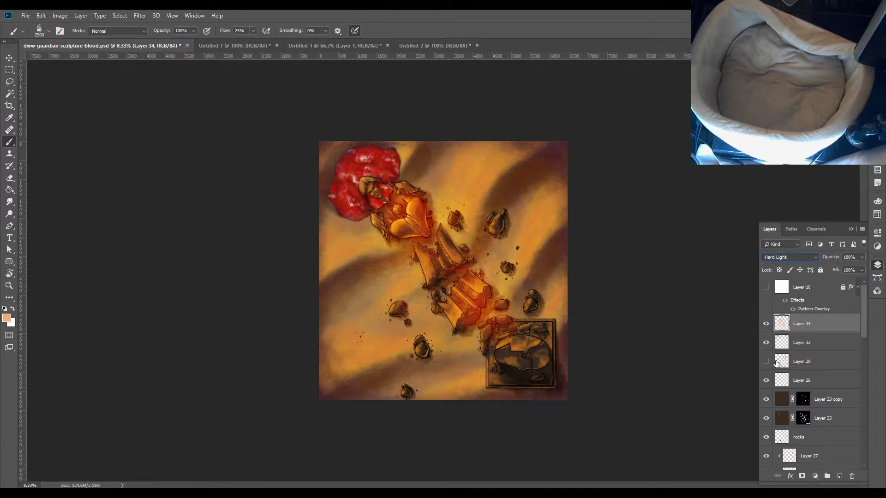
{"action": "key", "text": "Up"}
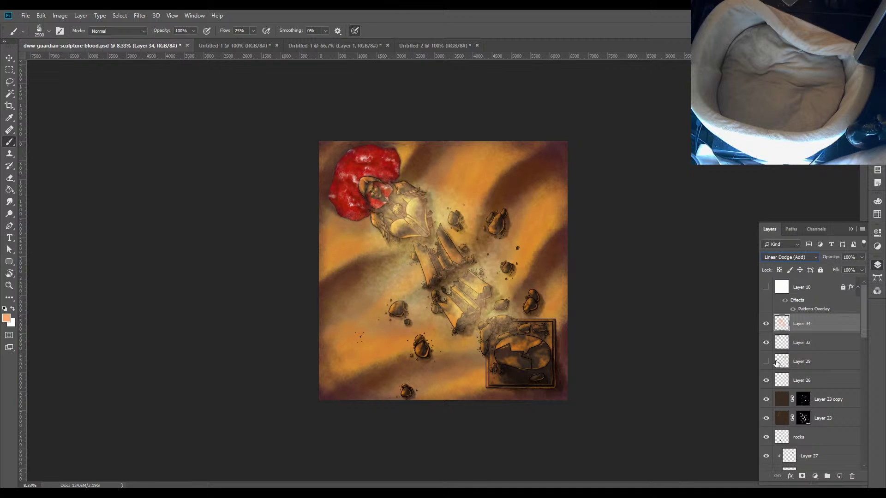
{"action": "key", "text": "Up"}
{"action": "key", "text": "Up"}
{"action": "key", "text": "Up"}
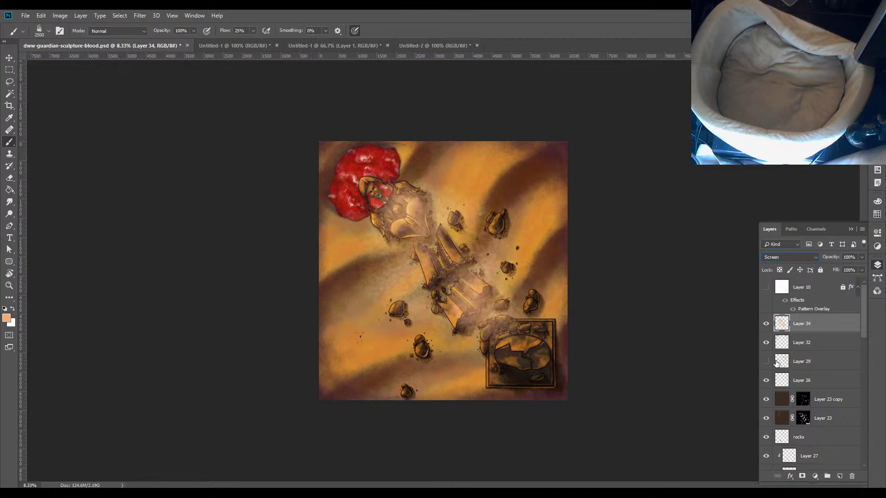
{"action": "key", "text": "Up"}
{"action": "key", "text": "Up"}
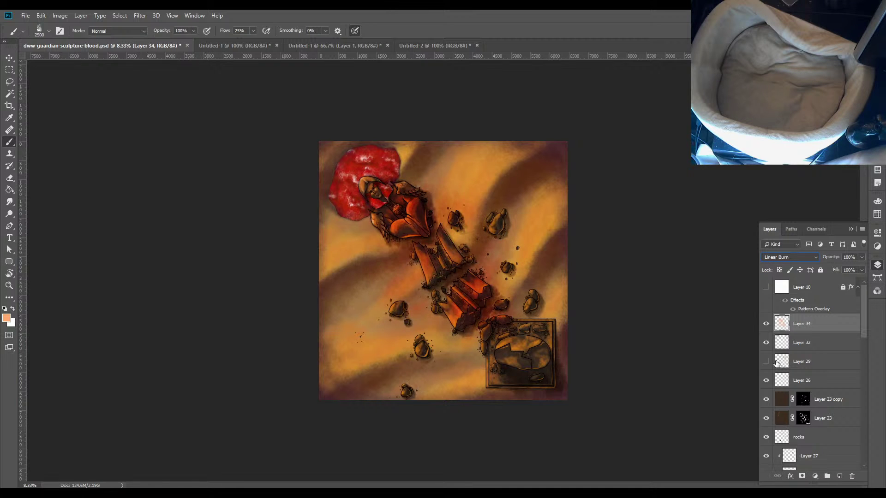
{"action": "key", "text": "Down"}
{"action": "key", "text": "Down"}
{"action": "key", "text": "Down"}
{"action": "key", "text": "Down"}
{"action": "key", "text": "Down"}
{"action": "key", "text": "Down"}
{"action": "key", "text": "Down"}
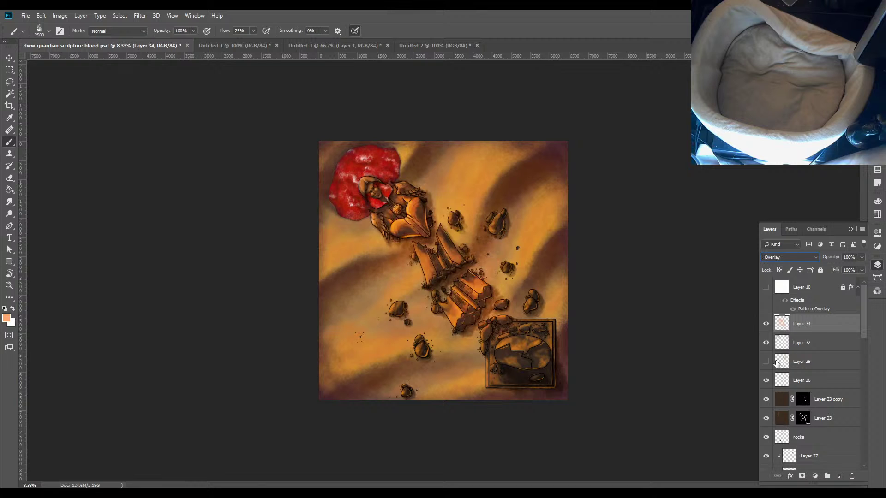
Open Hue/Saturation for Layer 34 and set Saturation to -77, toggling the preview to compare the result
{"action": "left_click", "coordinate": [10, 58]}
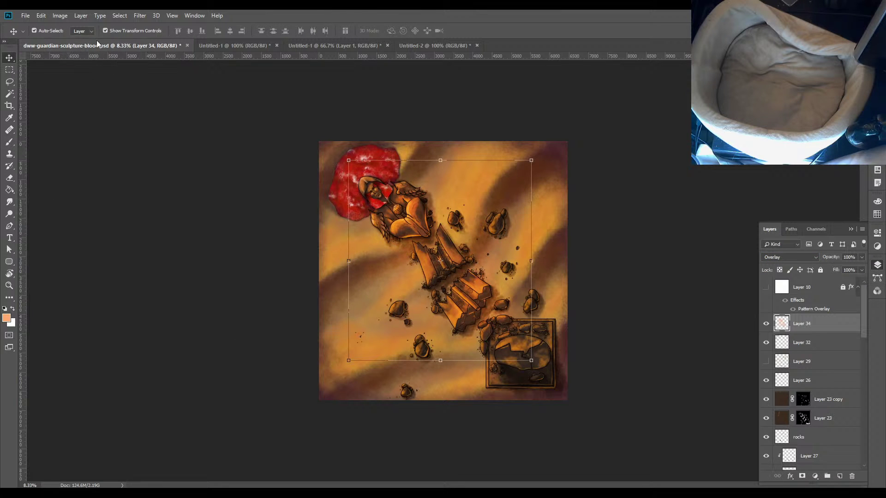
{"action": "left_click", "coordinate": [64, 18]}
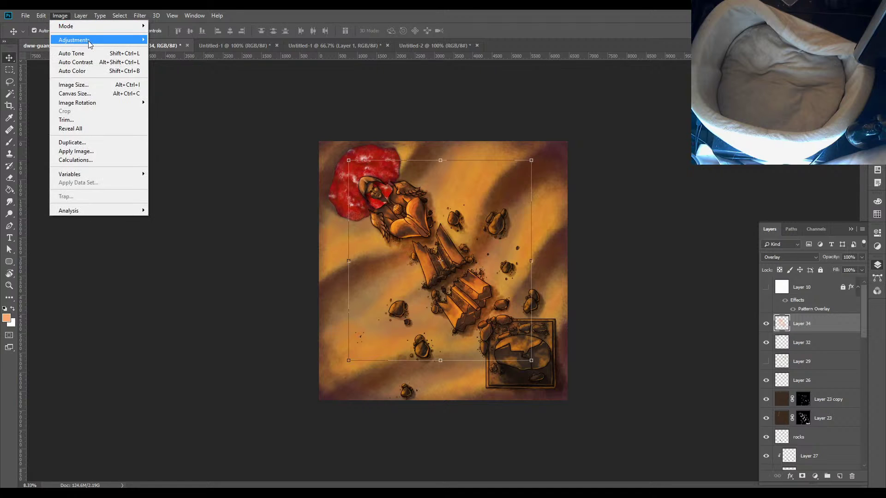
{"action": "mouse_move", "coordinate": [141, 42]}
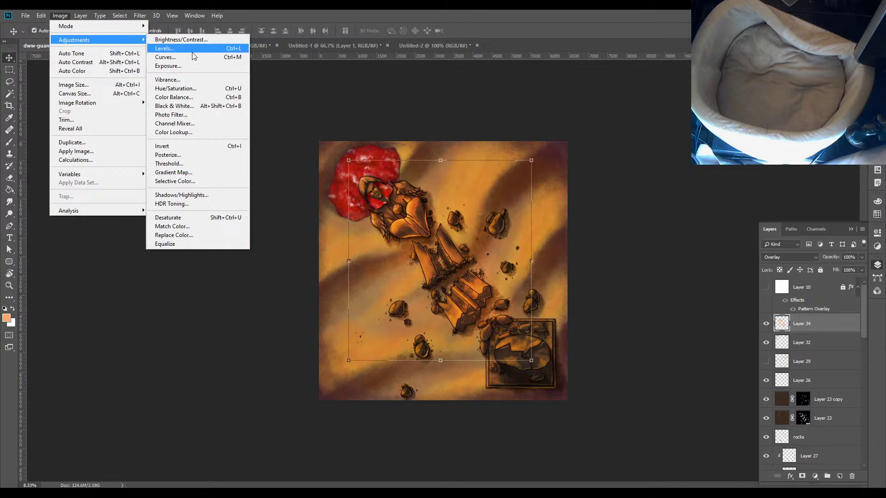
{"action": "left_click", "coordinate": [191, 88]}
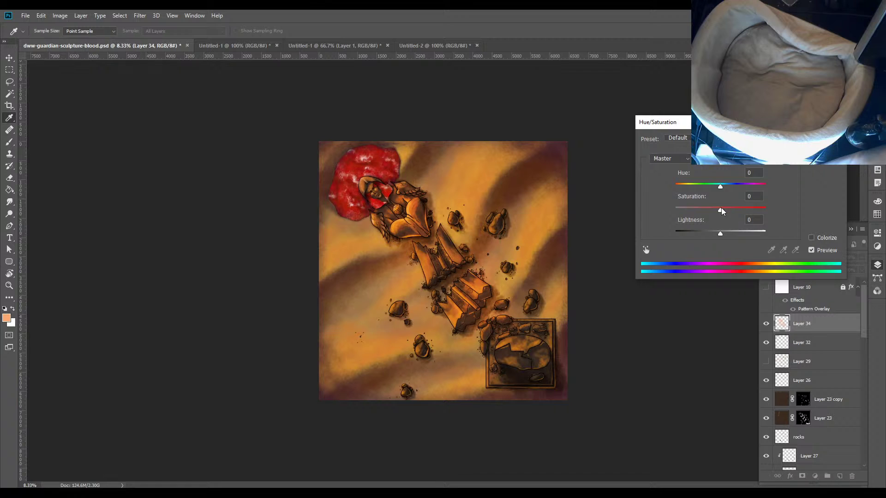
{"action": "left_click_drag", "start_coordinate": [720, 210], "coordinate": [685, 218]}
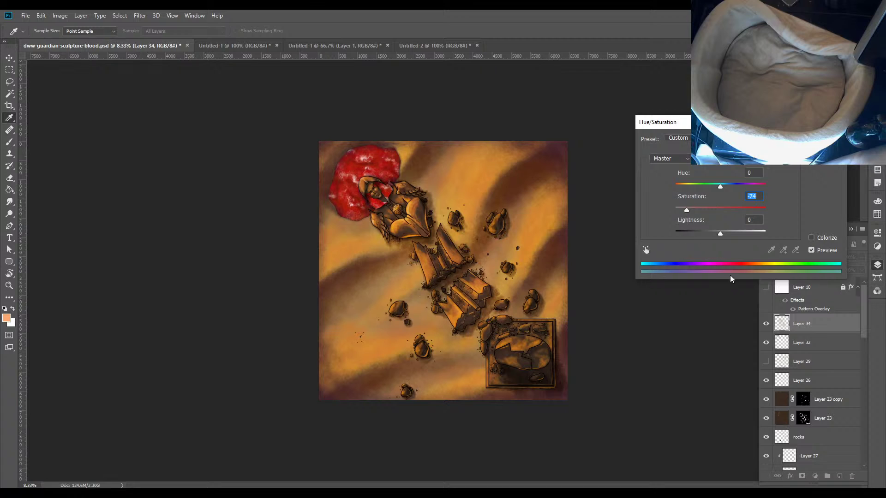
{"action": "left_click", "coordinate": [811, 251]}
{"action": "left_click", "coordinate": [811, 251]}
{"action": "left_click", "coordinate": [811, 250]}
{"action": "left_click_drag", "start_coordinate": [686, 210], "coordinate": [685, 210]}
Set Layer 34's Lightness to +53, compare it using the preview, and apply the Hue/Saturation adjustment
{"action": "left_click_drag", "start_coordinate": [721, 234], "coordinate": [741, 235]}
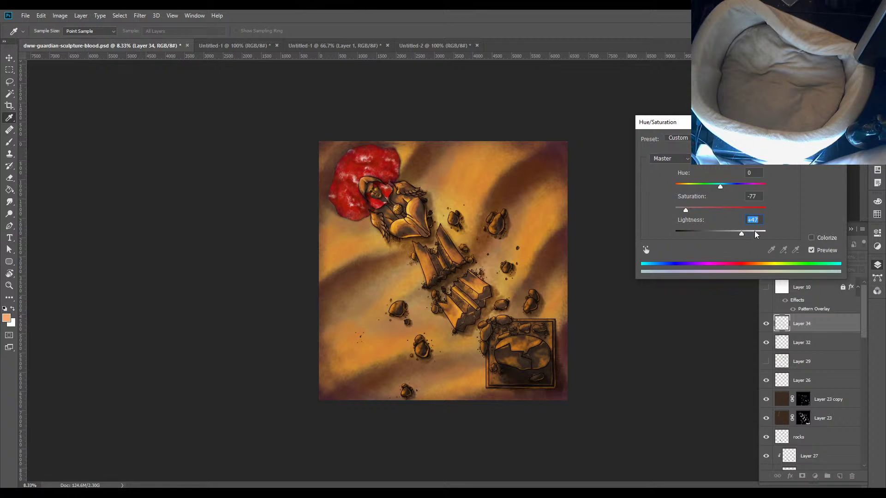
{"action": "left_click_drag", "start_coordinate": [742, 234], "coordinate": [749, 239]}
{"action": "left_click", "coordinate": [811, 250]}
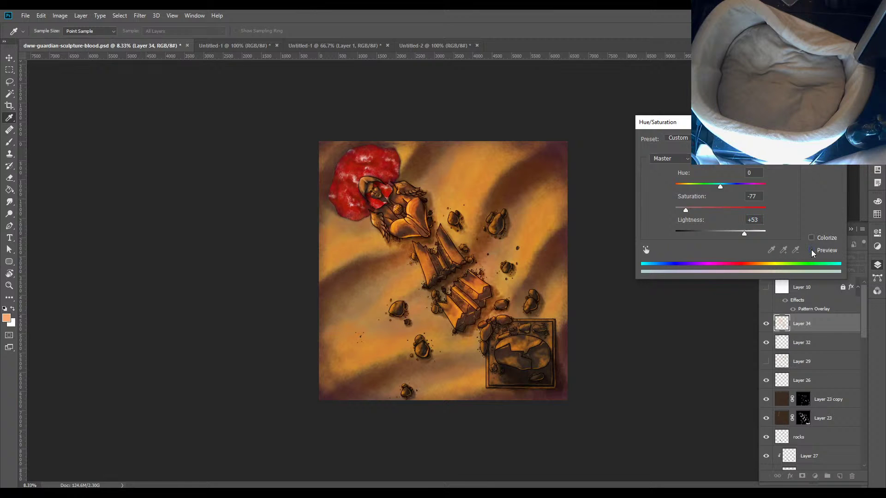
{"action": "left_click", "coordinate": [811, 250]}
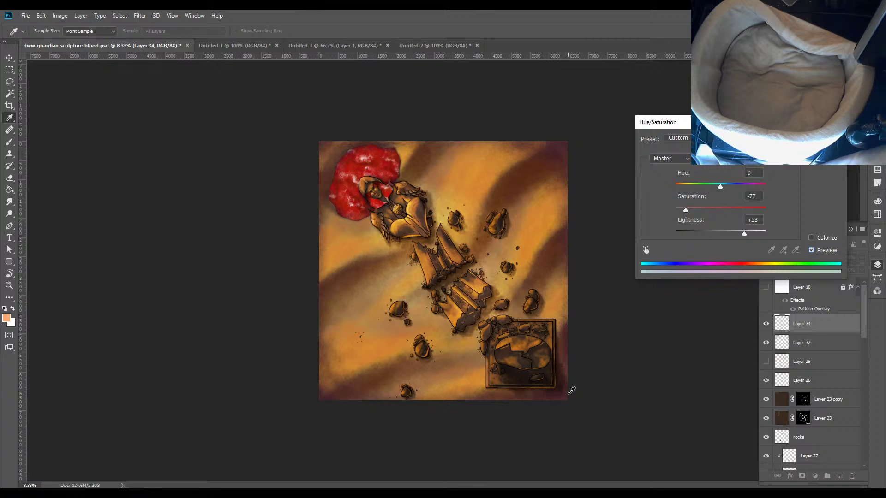
{"action": "left_click_drag", "start_coordinate": [740, 164], "coordinate": [704, 120]}
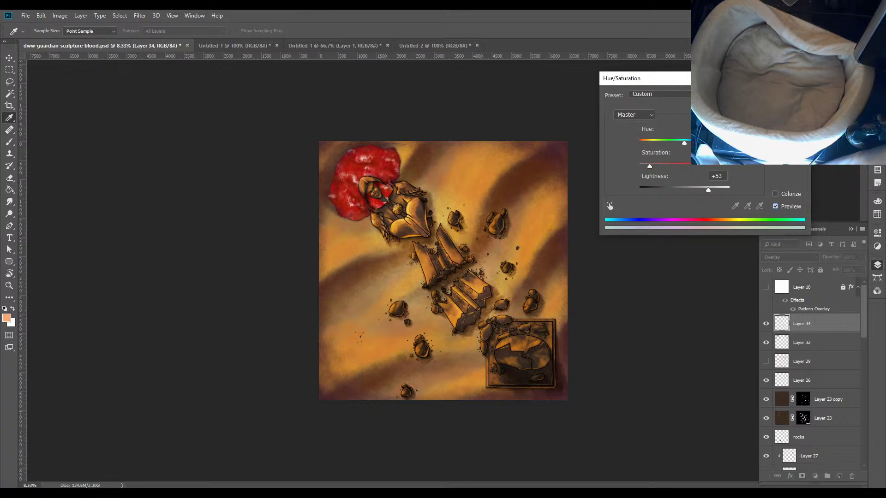
{"action": "key", "text": "Return"}
{"action": "key", "text": "v"}
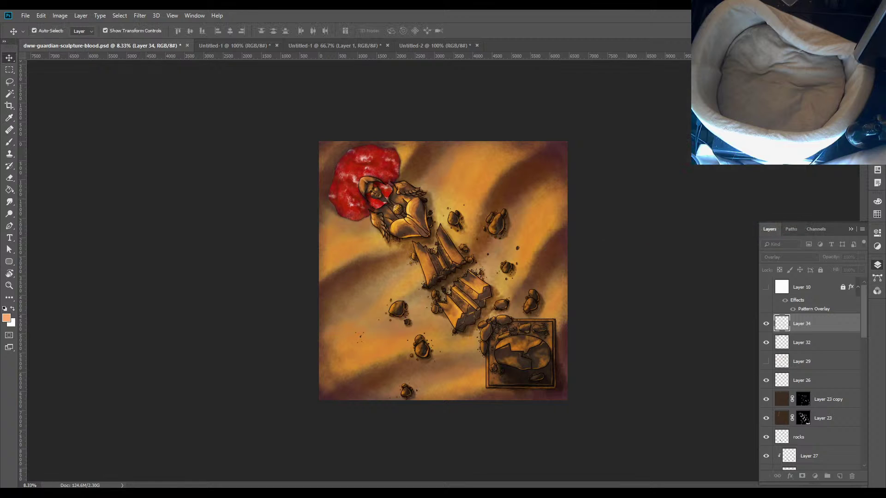
{"action": "left_click", "coordinate": [643, 348]}
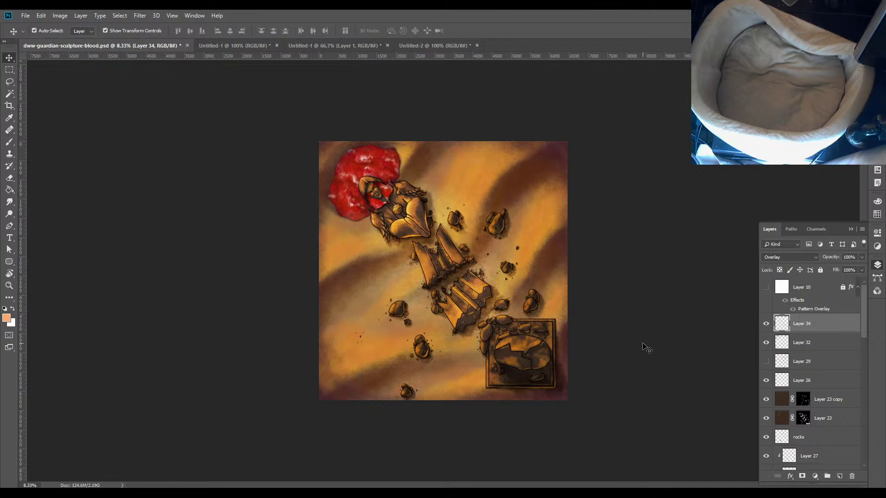
Hide and reshow Layer 34 to compare the painting with and without the desaturated highlights
{"action": "left_click", "coordinate": [766, 325]}
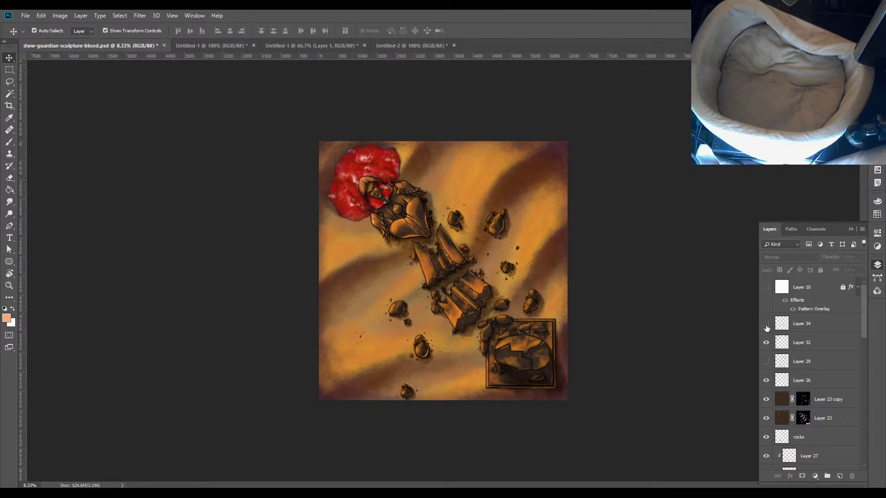
{"action": "left_click", "coordinate": [766, 325]}
{"action": "left_click", "coordinate": [766, 325]}
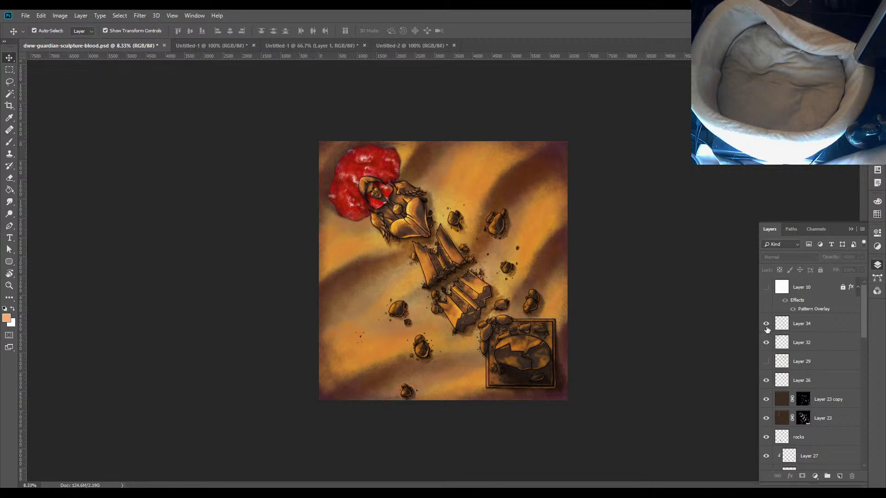
{"action": "left_click", "coordinate": [766, 325]}
{"action": "left_click", "coordinate": [766, 325]}
{"action": "left_click", "coordinate": [766, 325]}
{"action": "left_click", "coordinate": [766, 325]}
Try Normal blend mode on Layer 34 and return it to Overlay
{"action": "left_click", "coordinate": [815, 327]}
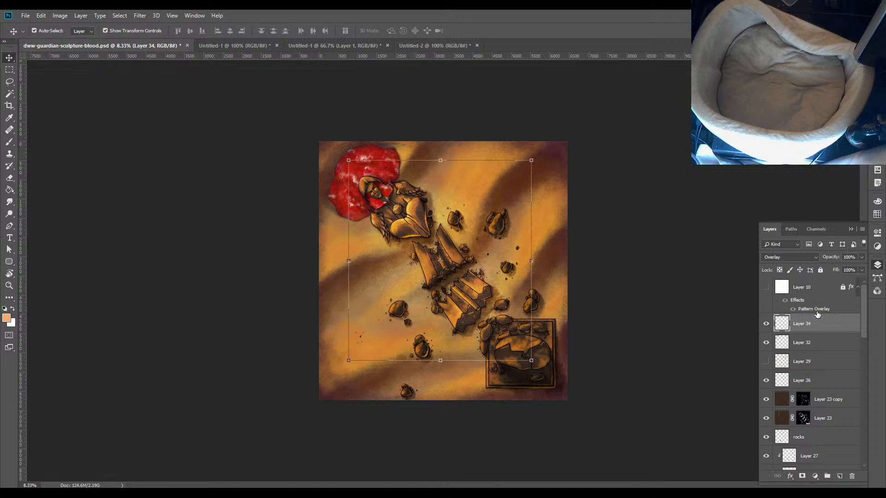
{"action": "left_click", "coordinate": [786, 258]}
{"action": "left_click", "coordinate": [774, 267]}
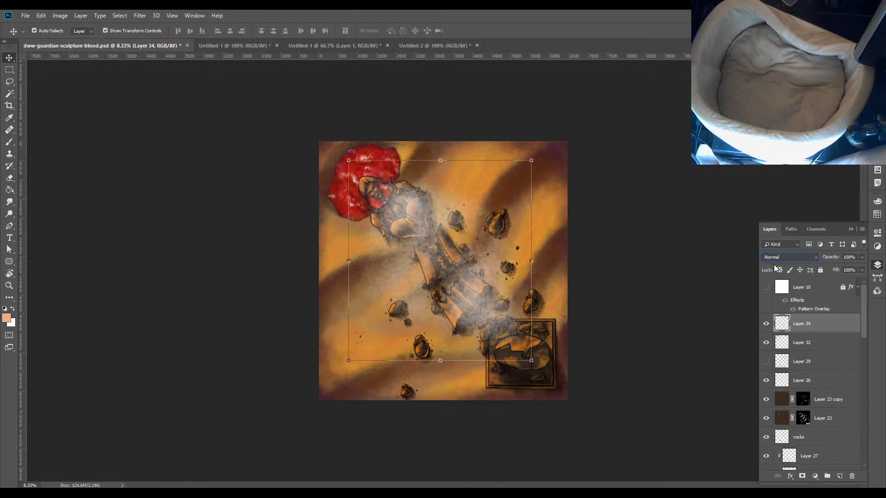
{"action": "left_click", "coordinate": [784, 259]}
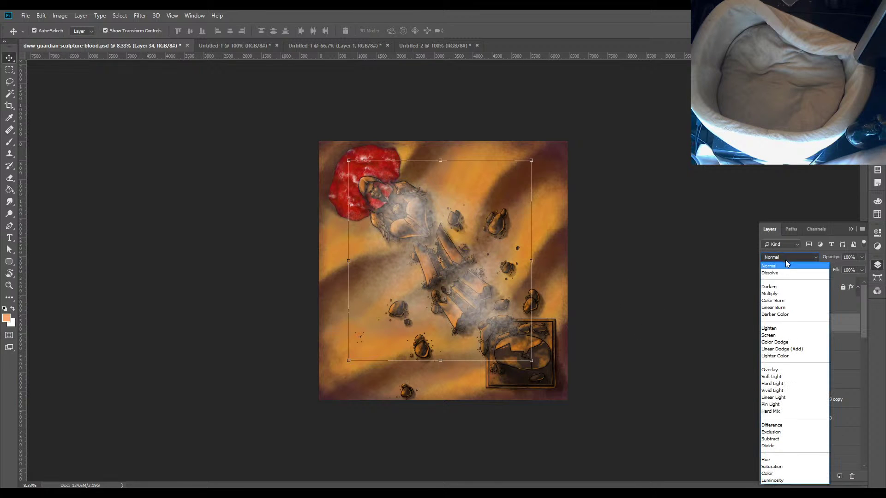
{"action": "left_click", "coordinate": [775, 369]}
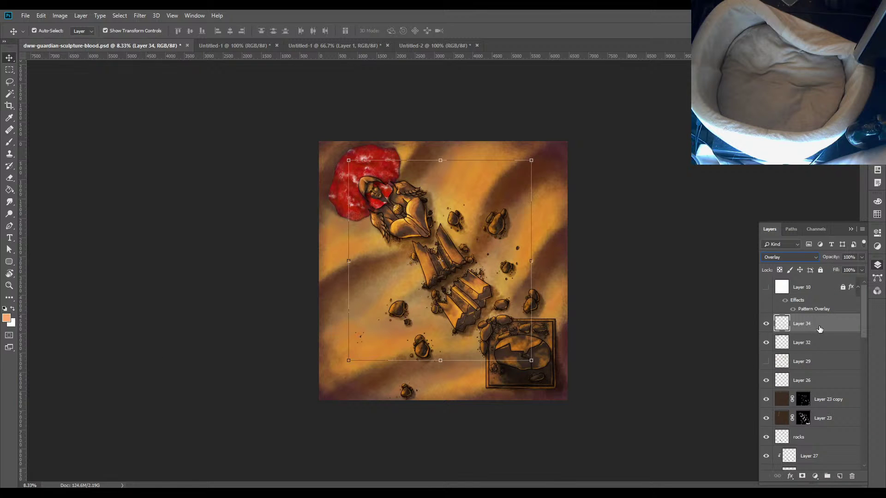
Make white the foreground colour and brush over the stone base on Layer 34 at size 2500
{"action": "left_click", "coordinate": [13, 308]}
{"action": "left_click", "coordinate": [10, 143]}
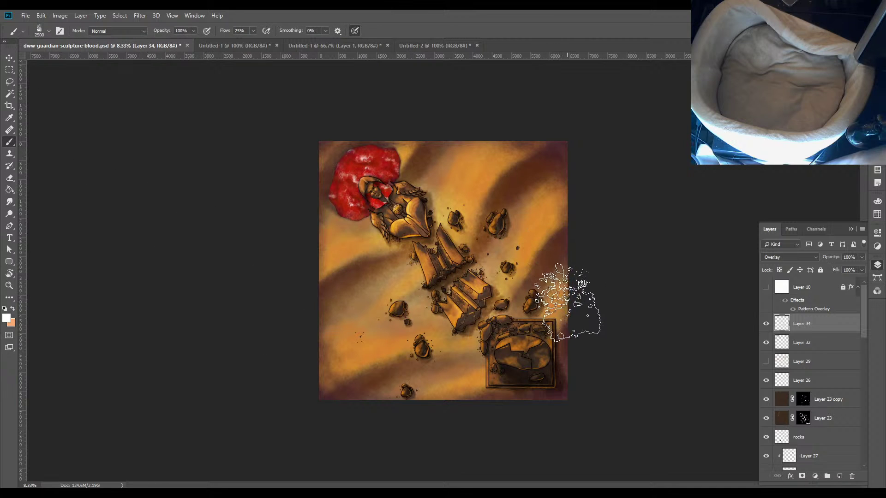
{"action": "mouse_move", "coordinate": [548, 339]}
{"action": "left_mouse_down"}
{"action": "mouse_move", "coordinate": [553, 346]}
{"action": "mouse_move", "coordinate": [556, 332]}
{"action": "left_mouse_up"}
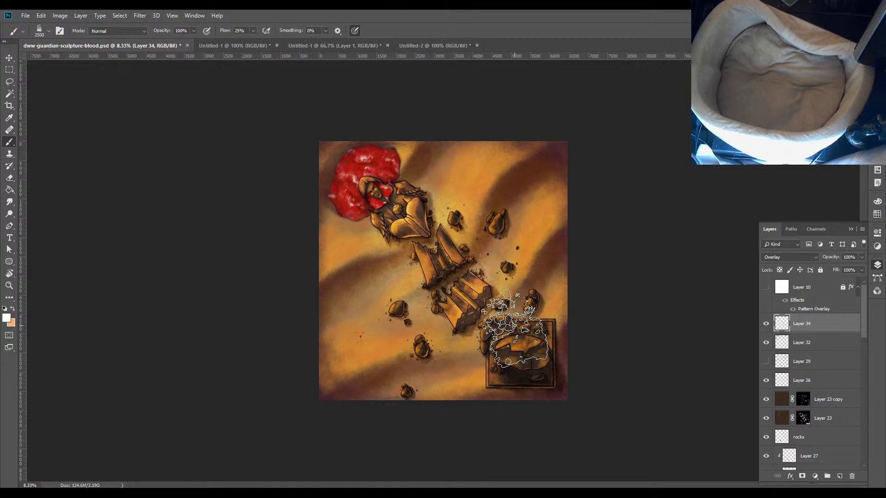
Reduce the Brush to 700, paint white Overlay highlights over the guardian, broken legs, stone base and sand ridges, and save the painting
{"action": "key", "text": "bracketleft"}
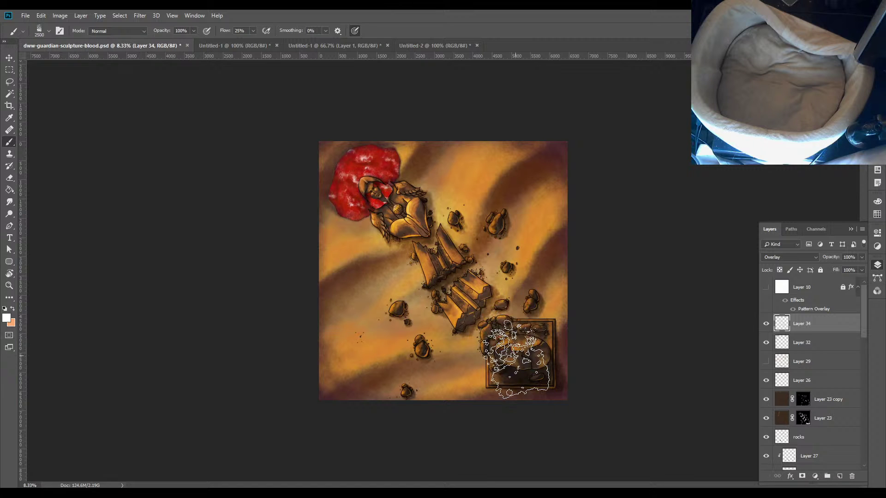
{"action": "key", "text": "bracketleft"}
{"action": "key", "text": "bracketleft"}
{"action": "key", "text": "bracketleft"}
{"action": "key", "text": "bracketleft"}
{"action": "key", "text": "bracketleft"}
{"action": "key", "text": "bracketleft"}
{"action": "key", "text": "bracketleft"}
{"action": "key", "text": "bracketleft"}
{"action": "key", "text": "bracketleft"}
{"action": "key", "text": "bracketleft"}
{"action": "key", "text": "bracketleft"}
{"action": "key", "text": "bracketleft"}
{"action": "key", "text": "bracketleft"}
{"action": "key", "text": "bracketleft"}
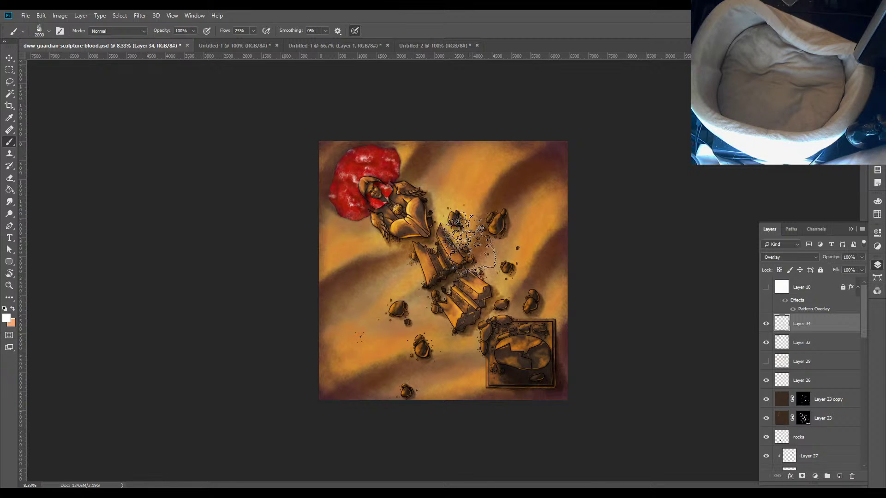
{"action": "key", "text": "bracketleft"}
{"action": "key", "text": "bracketleft"}
{"action": "key", "text": "bracketleft"}
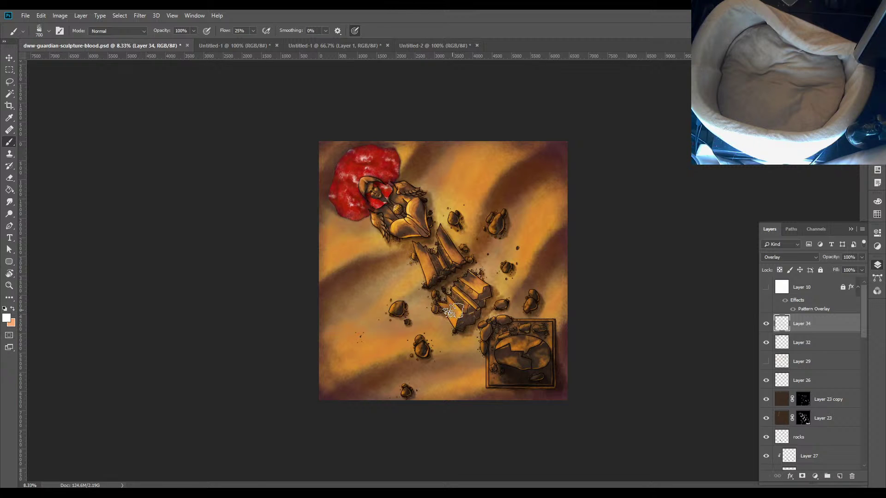
{"action": "mouse_move", "coordinate": [420, 220]}
{"action": "left_mouse_down"}
{"action": "mouse_move", "coordinate": [415, 204]}
{"action": "mouse_move", "coordinate": [424, 236]}
{"action": "mouse_move", "coordinate": [402, 232]}
{"action": "mouse_move", "coordinate": [417, 219]}
{"action": "mouse_move", "coordinate": [363, 183]}
{"action": "mouse_move", "coordinate": [386, 197]}
{"action": "mouse_move", "coordinate": [373, 185]}
{"action": "mouse_move", "coordinate": [420, 248]}
{"action": "mouse_move", "coordinate": [399, 188]}
{"action": "mouse_move", "coordinate": [418, 214]}
{"action": "mouse_move", "coordinate": [381, 221]}
{"action": "mouse_move", "coordinate": [385, 204]}
{"action": "mouse_move", "coordinate": [379, 223]}
{"action": "mouse_move", "coordinate": [415, 210]}
{"action": "left_mouse_up"}
{"action": "mouse_move", "coordinate": [470, 286]}
{"action": "left_mouse_down"}
{"action": "mouse_move", "coordinate": [488, 293]}
{"action": "mouse_move", "coordinate": [454, 339]}
{"action": "mouse_move", "coordinate": [507, 316]}
{"action": "mouse_move", "coordinate": [535, 334]}
{"action": "mouse_move", "coordinate": [499, 330]}
{"action": "mouse_move", "coordinate": [496, 360]}
{"action": "left_mouse_up"}
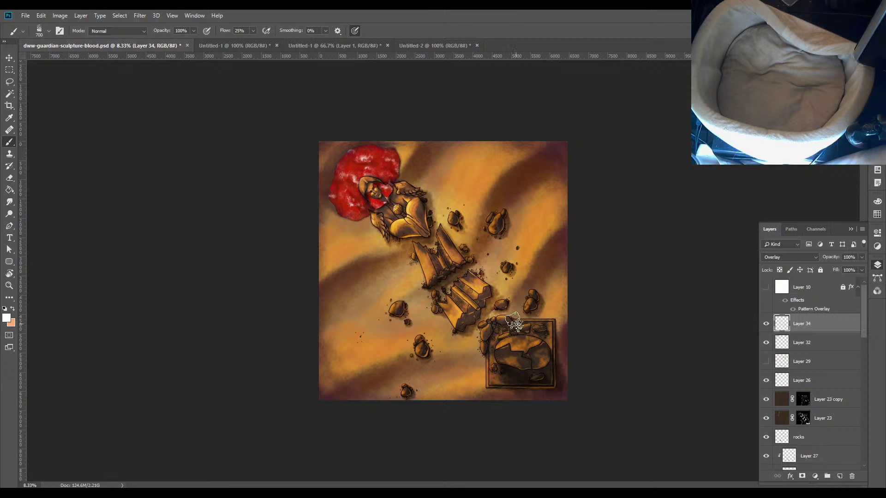
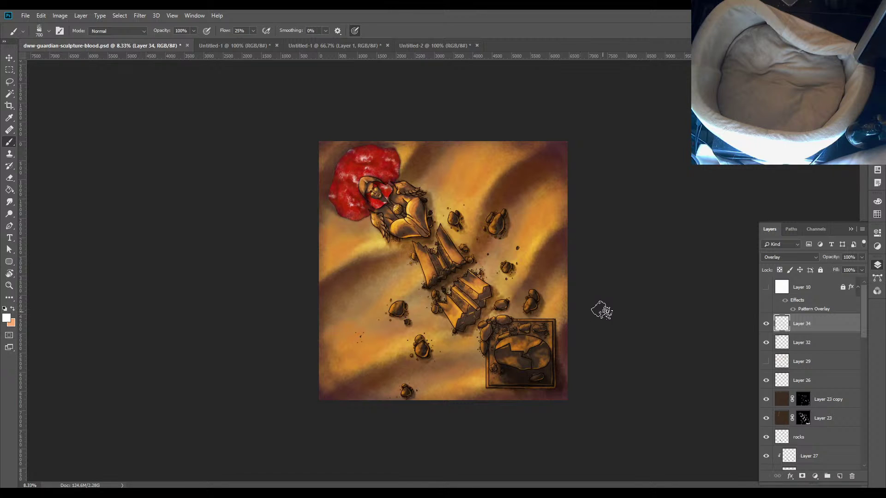
{"action": "key", "text": "ctrl+s"}
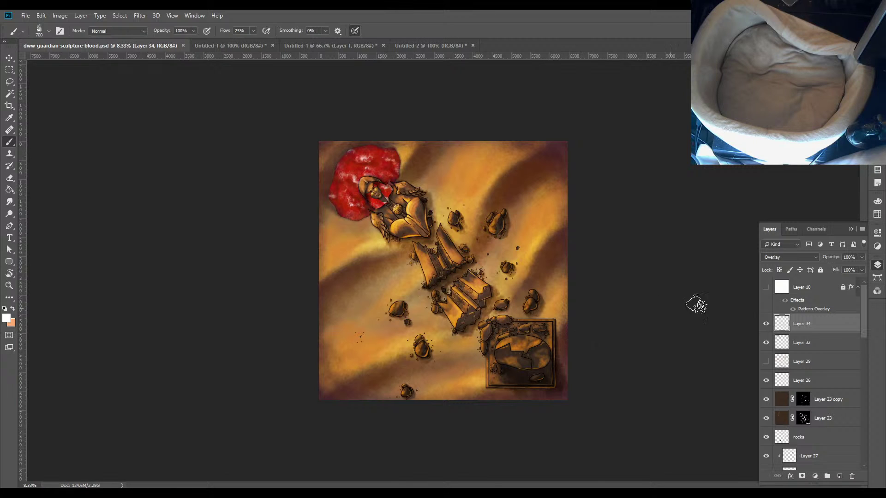
Toggle Layer 34's visibility repeatedly to compare the painting with and without the white highlights
{"action": "left_click", "coordinate": [766, 328]}
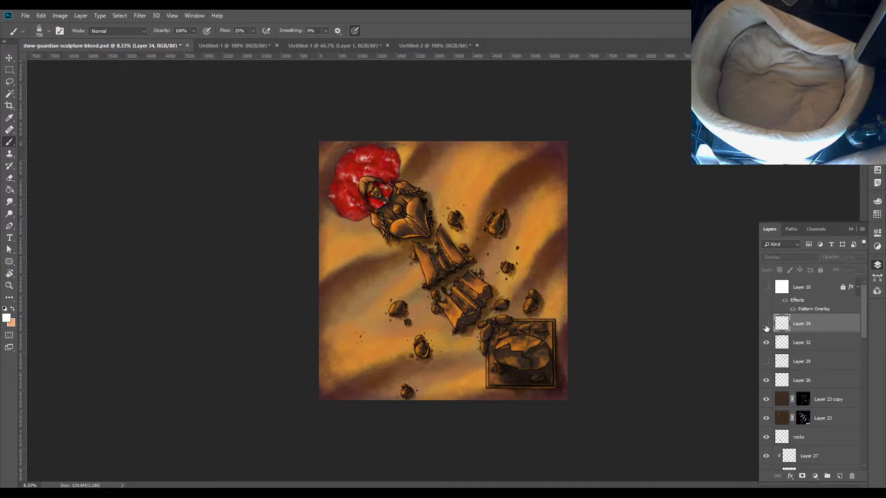
{"action": "left_click", "coordinate": [766, 328]}
{"action": "left_click", "coordinate": [766, 327]}
{"action": "left_click", "coordinate": [766, 325]}
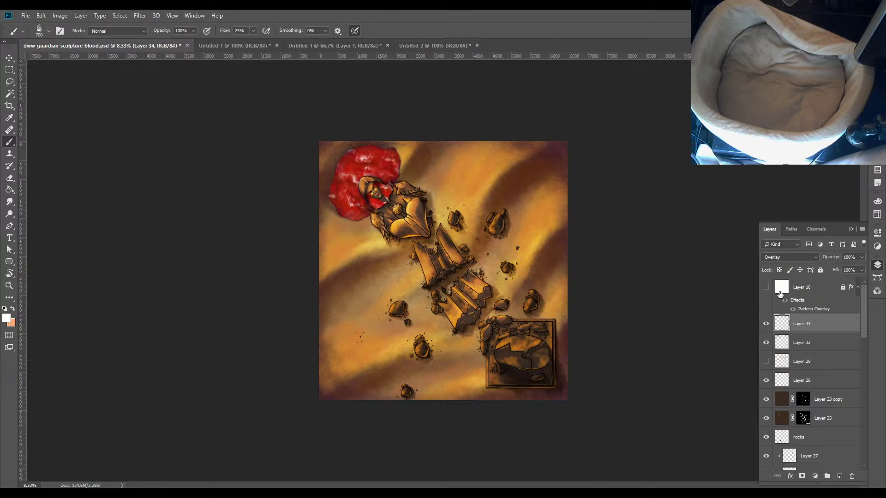
{"action": "left_click", "coordinate": [766, 325]}
{"action": "left_click", "coordinate": [767, 327]}
{"action": "left_click", "coordinate": [766, 327]}
{"action": "left_click", "coordinate": [767, 326]}
{"action": "left_click", "coordinate": [767, 326]}
{"action": "left_click", "coordinate": [766, 326]}
{"action": "left_click", "coordinate": [767, 326]}
{"action": "left_click", "coordinate": [767, 326]}
Toggle Layer 32's visibility repeatedly to examine what it contributes to the painting, leaving it shown
{"action": "left_click", "coordinate": [766, 343]}
{"action": "left_click", "coordinate": [767, 344]}
{"action": "left_click", "coordinate": [766, 344]}
{"action": "left_click", "coordinate": [766, 343]}
{"action": "left_click", "coordinate": [766, 344]}
{"action": "left_click", "coordinate": [766, 344]}
{"action": "left_click", "coordinate": [766, 343]}
{"action": "left_click", "coordinate": [767, 344]}
{"action": "left_click", "coordinate": [767, 344]}
{"action": "left_click", "coordinate": [766, 344]}
Add a new layer above Layer 34 and sample orange d58730 from the sand as the foreground colour
{"action": "key", "text": "ctrl+shift+n"}
{"action": "key", "text": "Return"}
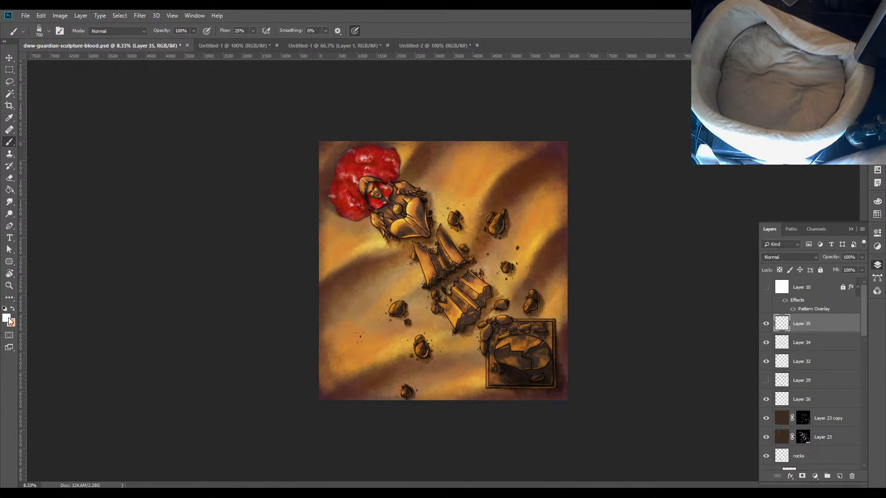
{"action": "left_click", "coordinate": [7, 318]}
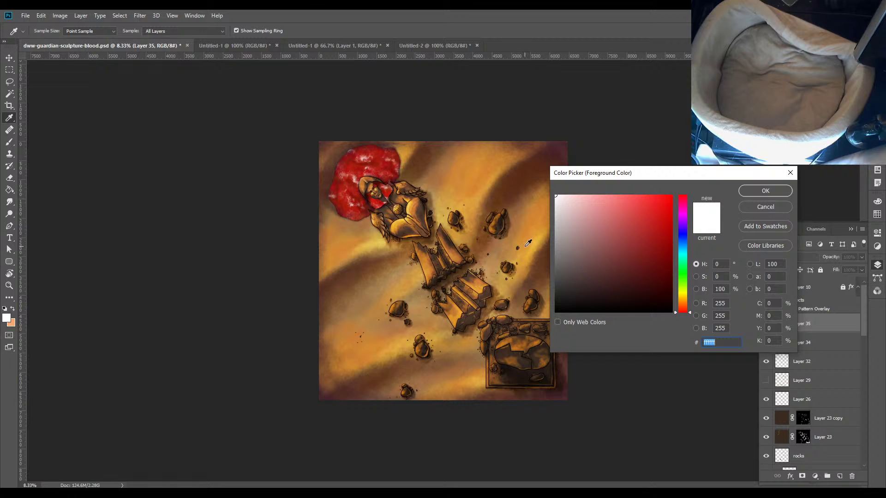
{"action": "left_click", "coordinate": [531, 227]}
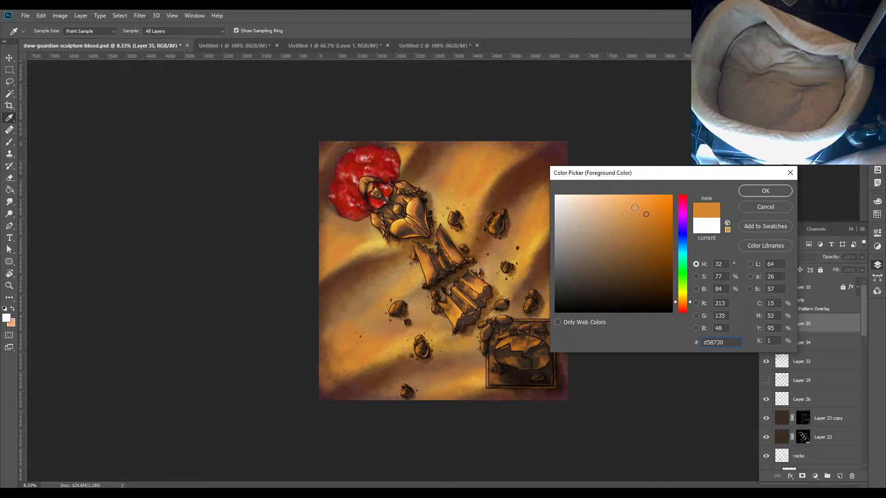
{"action": "left_click", "coordinate": [749, 190]}
Reduce the Brush to 100 and move Layer 35 directly below Layer 32
{"action": "key", "text": "ctrl+plus"}
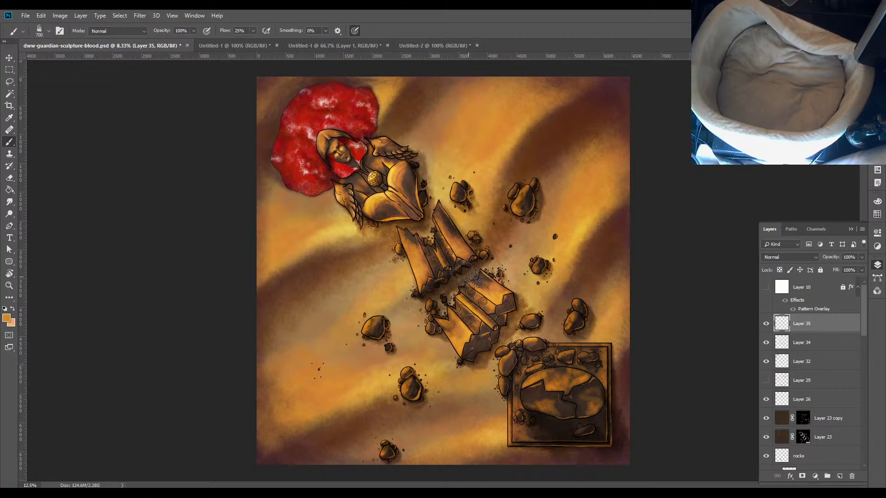
{"action": "key", "text": "ctrl+plus"}
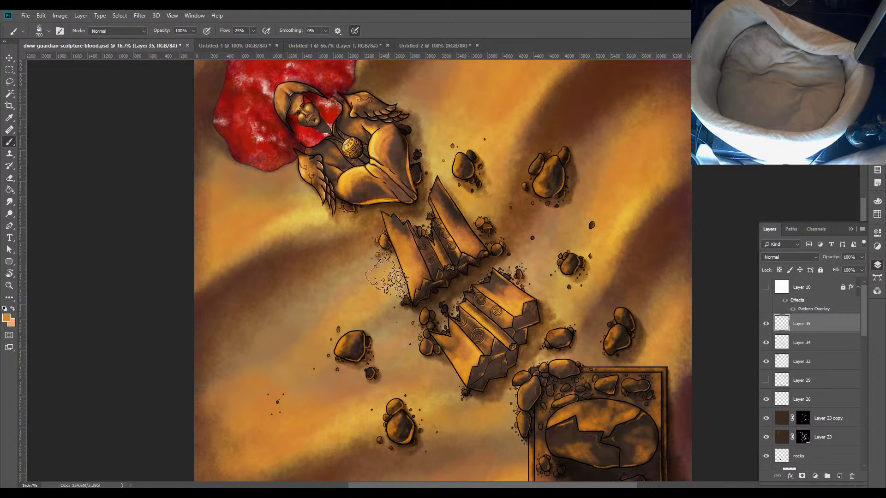
{"action": "key", "text": "ctrl+plus"}
{"action": "mouse_move", "coordinate": [298, 198]}
{"action": "left_mouse_down"}
{"action": "mouse_move", "coordinate": [489, 406]}
{"action": "mouse_move", "coordinate": [498, 428]}
{"action": "left_mouse_up"}
{"action": "key", "text": "bracketleft"}
{"action": "key", "text": "bracketleft"}
{"action": "key", "text": "bracketleft"}
{"action": "key", "text": "bracketleft"}
{"action": "key", "text": "bracketleft"}
{"action": "key", "text": "bracketleft"}
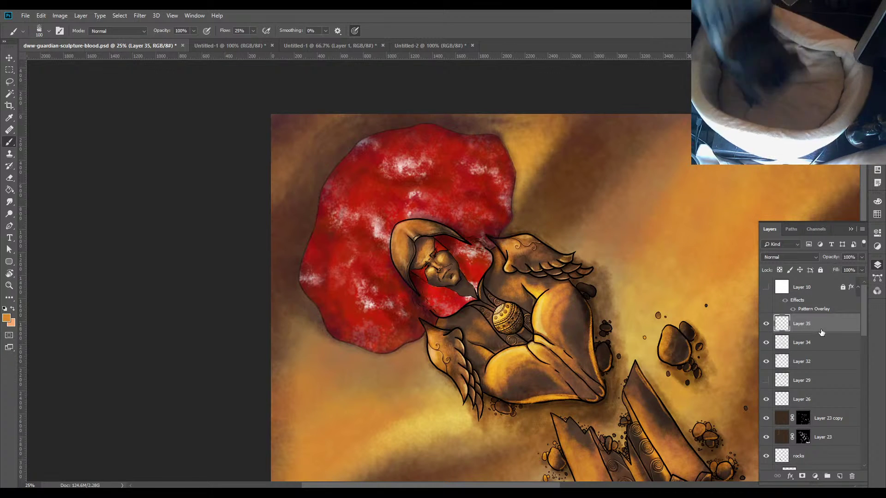
{"action": "left_click_drag", "start_coordinate": [815, 324], "coordinate": [821, 370]}
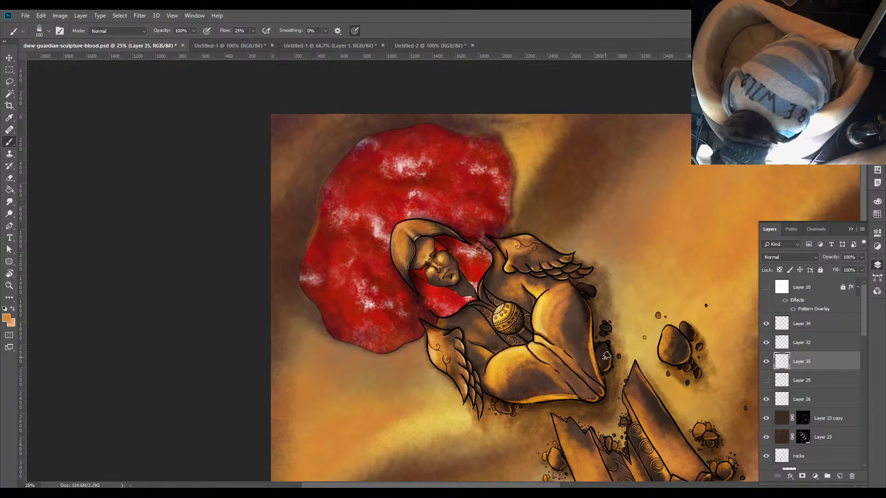
On Layer 35, paint orange along the guardian's side and soften the blood pool's edges with browns sampled from the surrounding sand
{"action": "left_click_drag", "start_coordinate": [592, 323], "coordinate": [598, 366]}
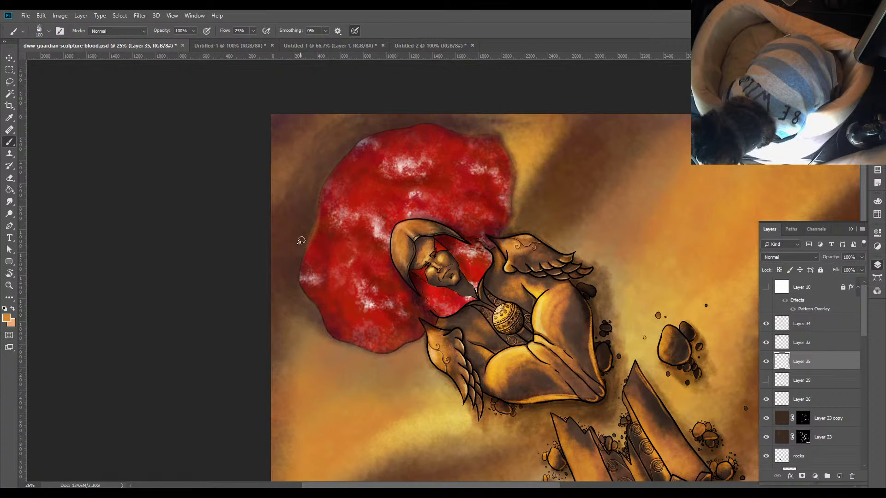
{"action": "left_click", "coordinate": [298, 276], "text": "alt"}
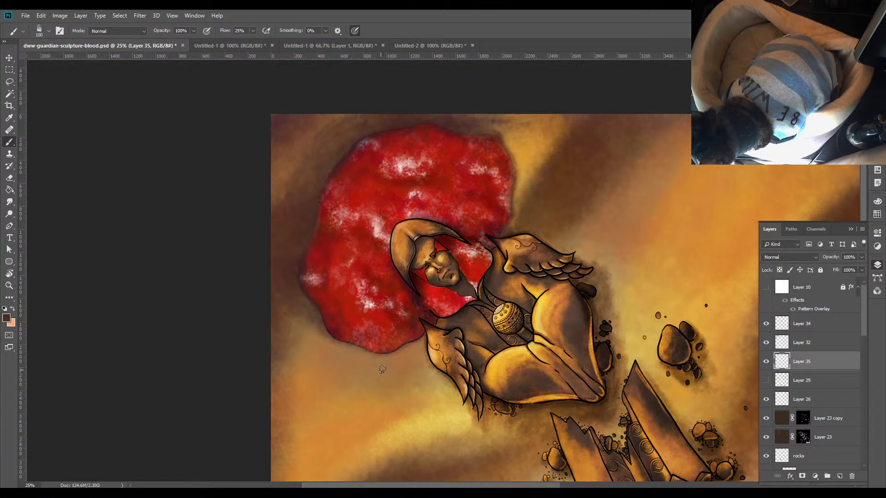
{"action": "left_click", "coordinate": [364, 361], "text": "alt"}
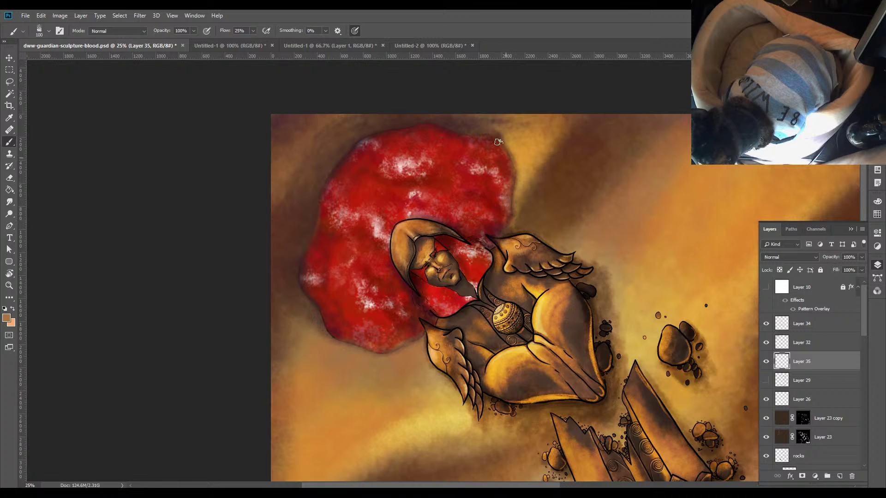
{"action": "left_click", "coordinate": [395, 133], "text": "alt"}
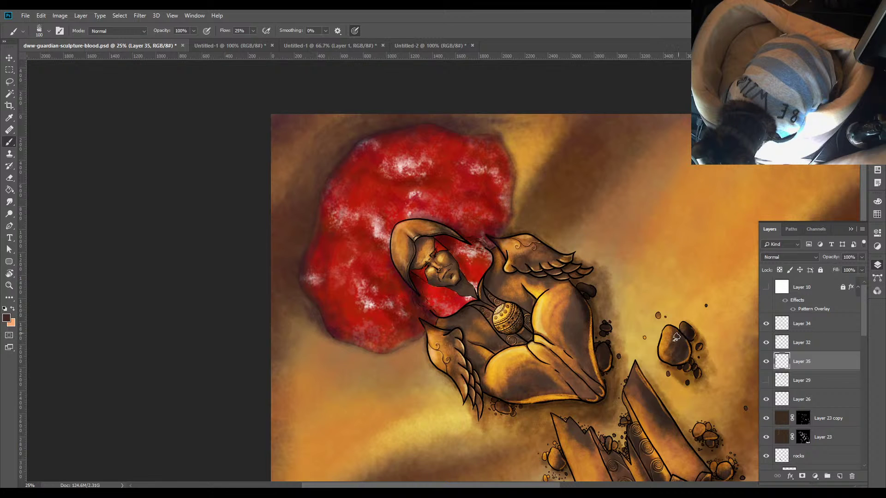
{"action": "key", "text": "ctrl+minus"}
{"action": "key", "text": "ctrl+minus"}
{"action": "key", "text": "ctrl+minus"}
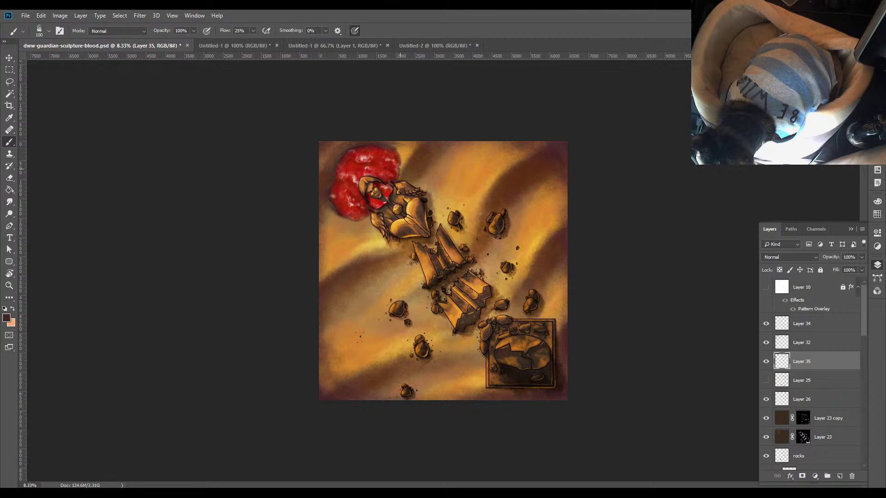
Sample golden orange from the sand beside the blood pool and touch up the pool's surroundings with the Brush at 35
{"action": "key", "text": "ctrl+plus"}
{"action": "key", "text": "ctrl+plus"}
{"action": "key", "text": "ctrl+plus"}
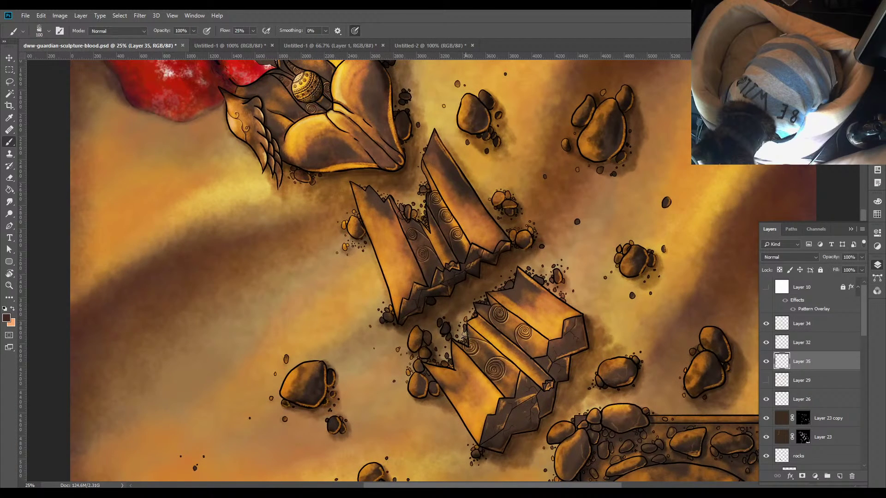
{"action": "left_click_drag", "start_coordinate": [374, 207], "coordinate": [516, 494]}
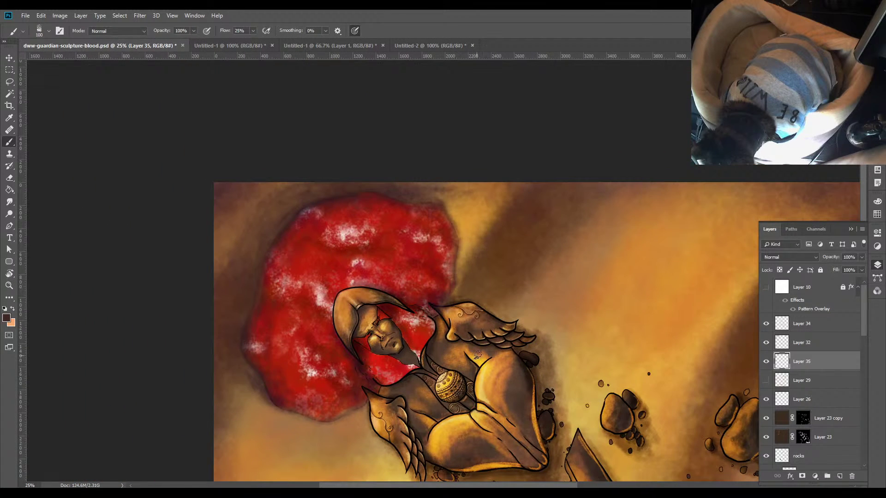
{"action": "key", "text": "alt"}
{"action": "left_click", "coordinate": [469, 240], "text": "alt"}
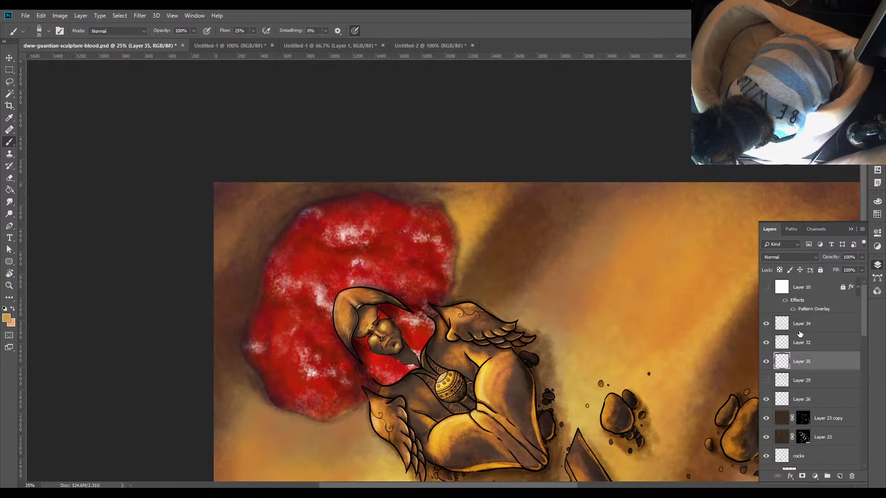
Toggle the visibility of Layer 34 and Layer 32 to examine what each contributes, leaving both shown
{"action": "left_click", "coordinate": [766, 324]}
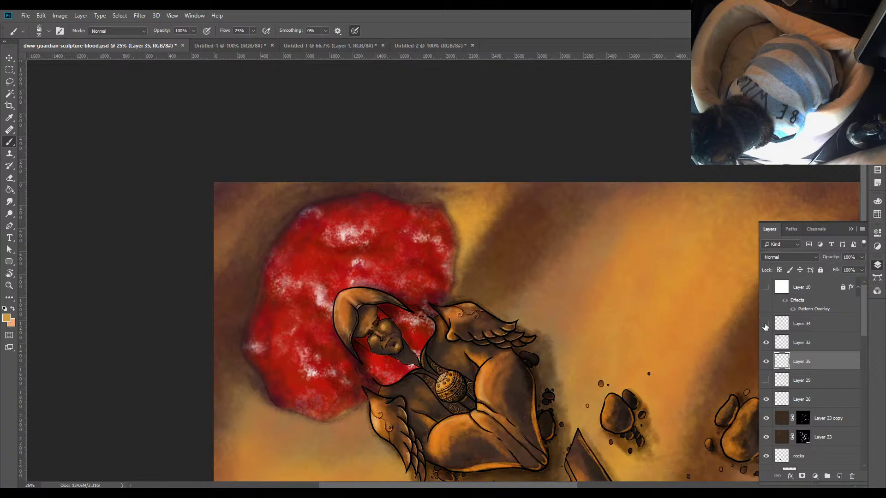
{"action": "left_click", "coordinate": [765, 325]}
{"action": "left_click", "coordinate": [766, 345]}
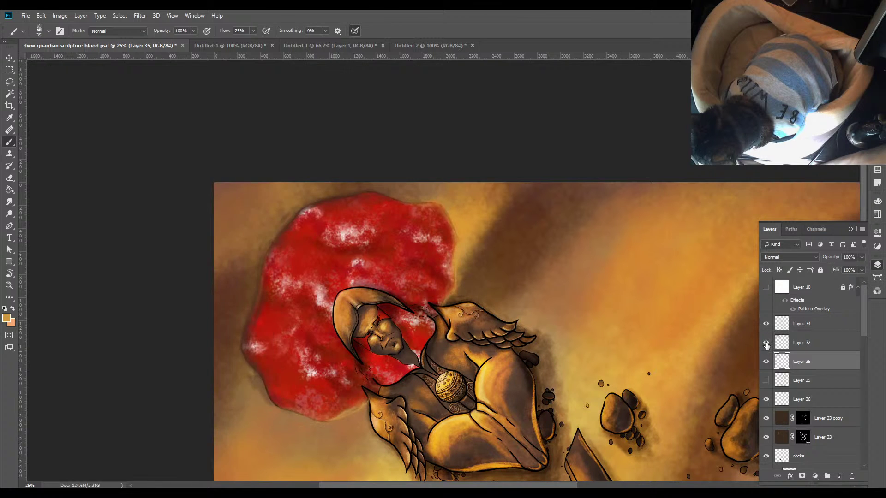
{"action": "left_click", "coordinate": [765, 346]}
Select Layer 32, lower the Brush opacity to 6%, and paint faint golden orange along the blood pool's edge
{"action": "left_click", "coordinate": [805, 344]}
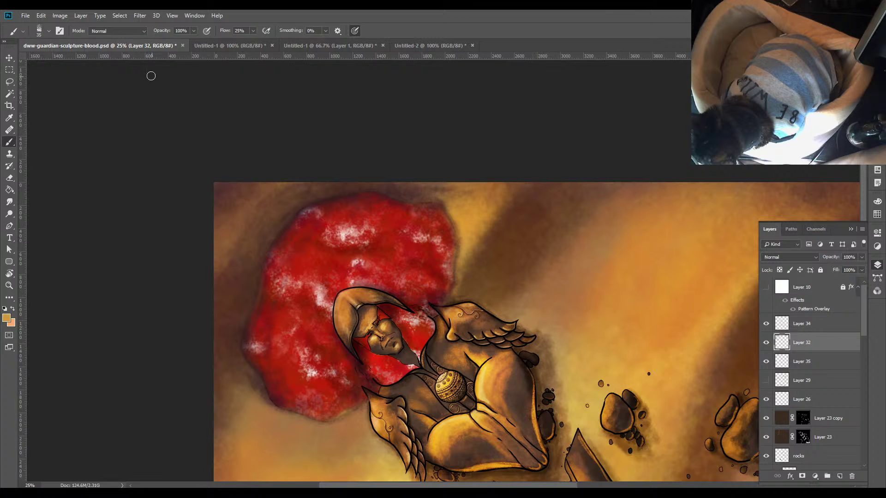
{"action": "left_click", "coordinate": [194, 31]}
{"action": "left_click", "coordinate": [155, 42]}
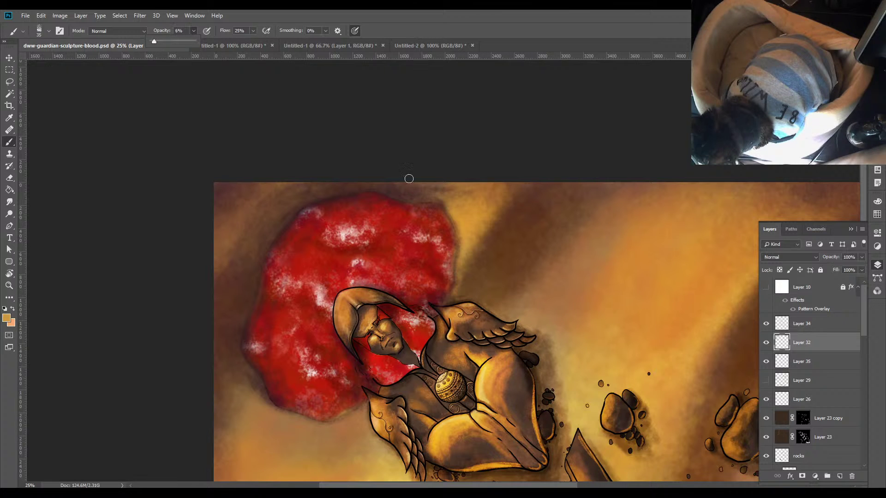
{"action": "left_click", "coordinate": [455, 256]}
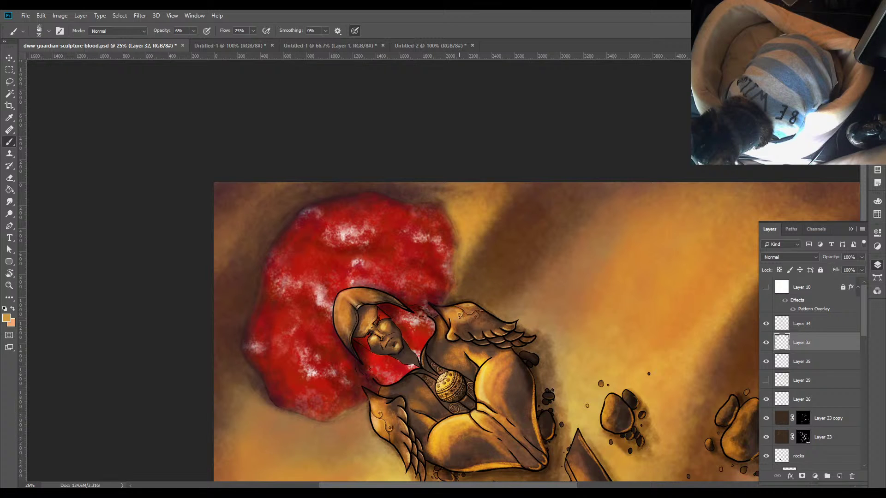
{"action": "key", "text": "ctrl+minus"}
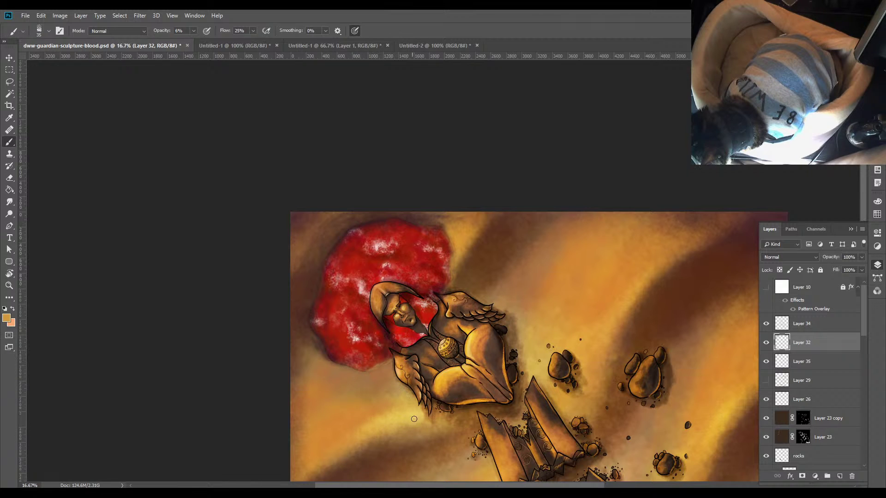
Return to Layer 35 and faintly soften the blood pool's lower edge with the Brush at 200
{"action": "left_click", "coordinate": [798, 362]}
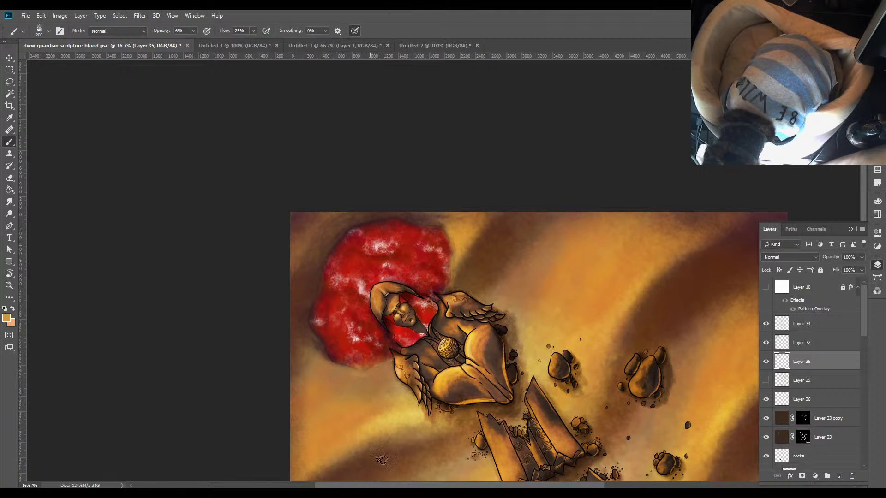
{"action": "key", "text": "ctrl+minus"}
{"action": "key", "text": "ctrl+minus"}
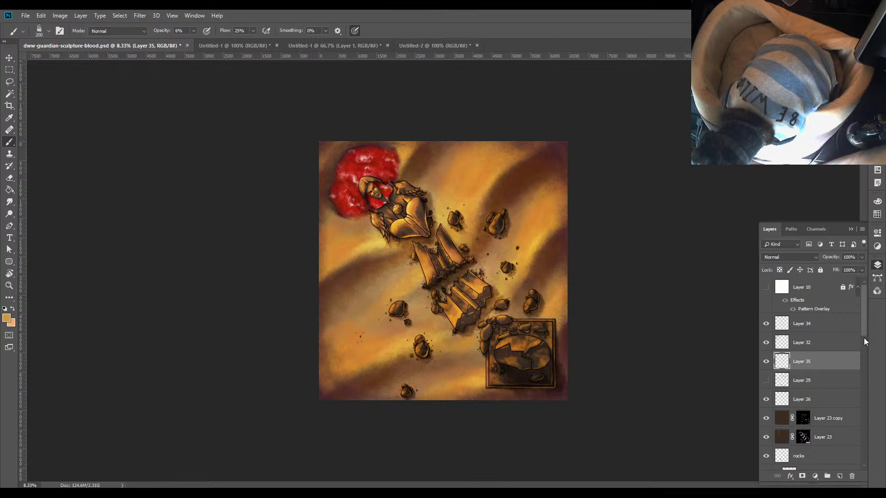
Select Layer 32 and sample dark brown 4d2d23 beside the blood pool as the foreground colour
{"action": "left_click", "coordinate": [810, 328]}
{"action": "left_click", "coordinate": [808, 343]}
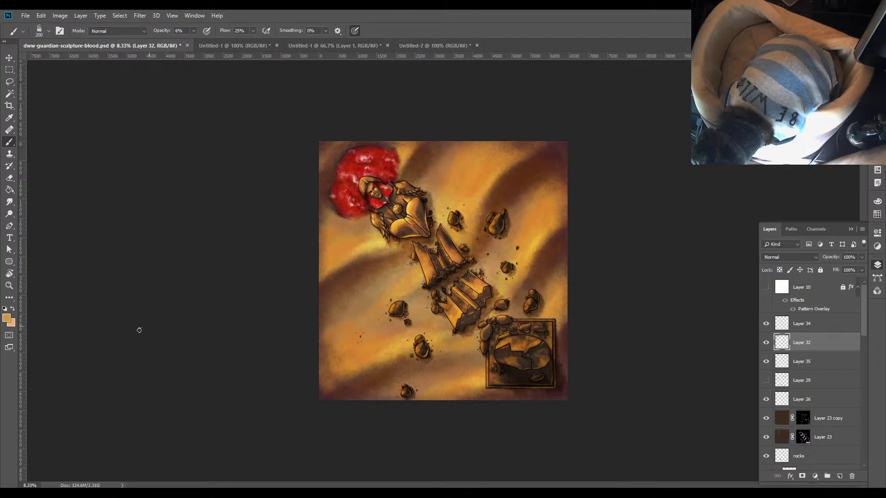
{"action": "left_click", "coordinate": [7, 318]}
{"action": "left_click", "coordinate": [333, 171]}
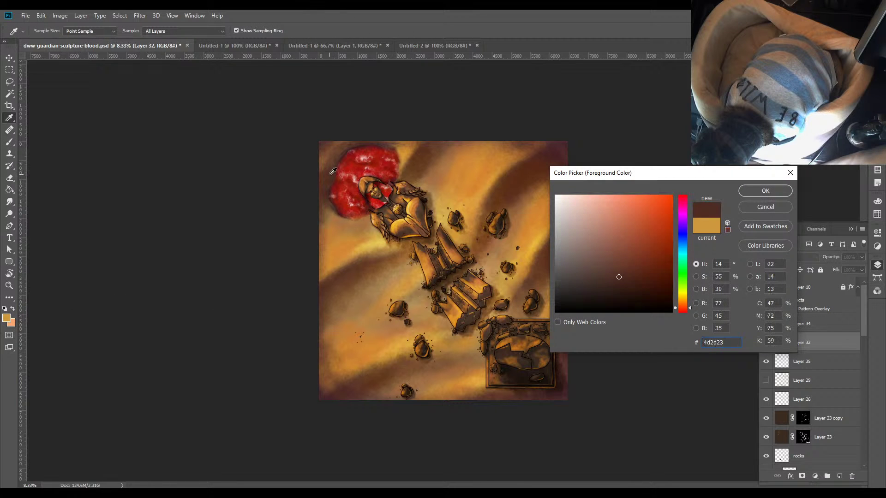
{"action": "left_click", "coordinate": [764, 192]}
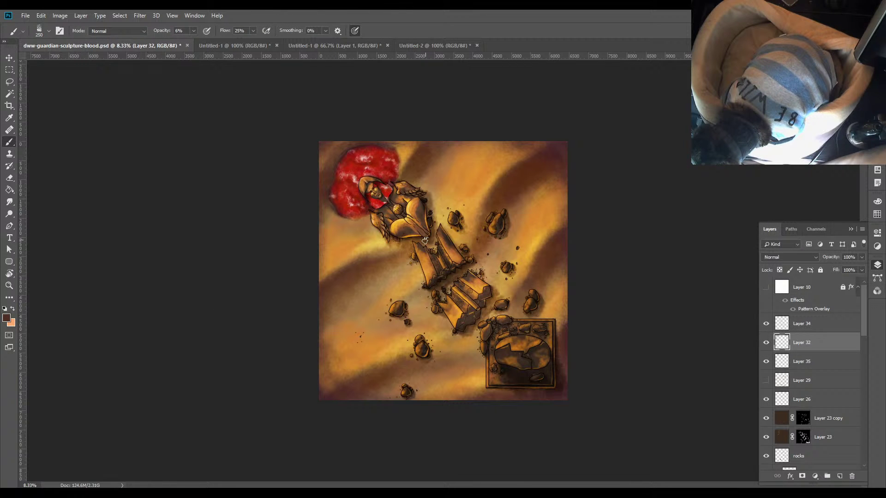
Enlarge the Brush to 1300 and paint faint dark brown over the blood pool's outer edge near the canvas border
{"action": "key", "text": "bracketright"}
{"action": "key", "text": "bracketright"}
{"action": "key", "text": "bracketright"}
{"action": "key", "text": "bracketright"}
{"action": "key", "text": "bracketright"}
{"action": "key", "text": "bracketright"}
{"action": "key", "text": "bracketright"}
{"action": "key", "text": "bracketright"}
{"action": "key", "text": "bracketright"}
{"action": "key", "text": "bracketright"}
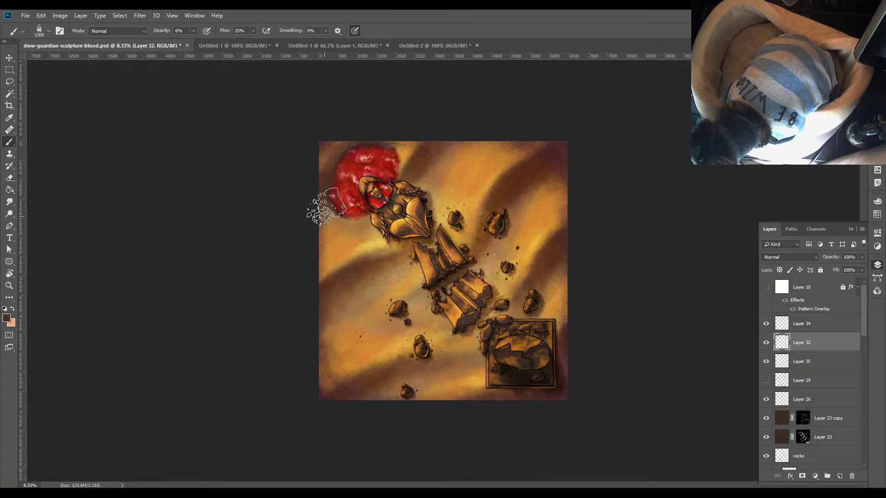
{"action": "left_click_drag", "start_coordinate": [325, 207], "coordinate": [336, 188]}
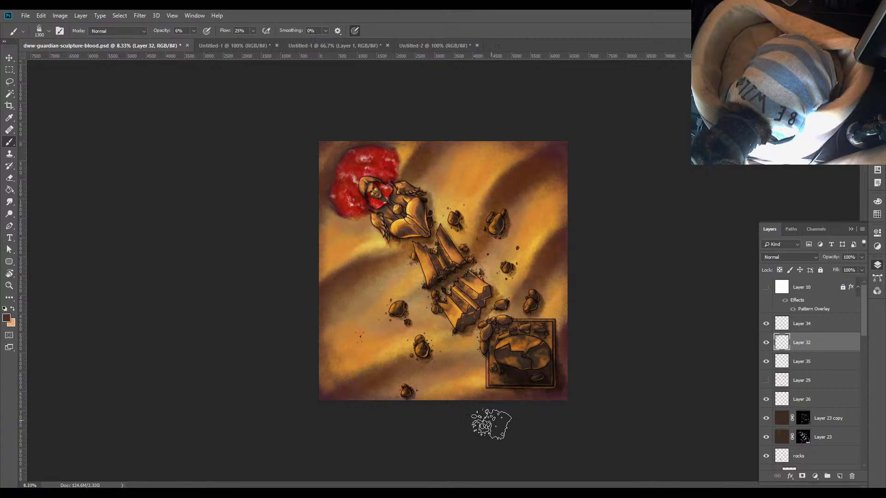
Raise the Brush opacity to 46% and paint dark brown shading around the blood pool and over the stone base
{"action": "left_click_drag", "start_coordinate": [194, 31], "coordinate": [210, 40]}
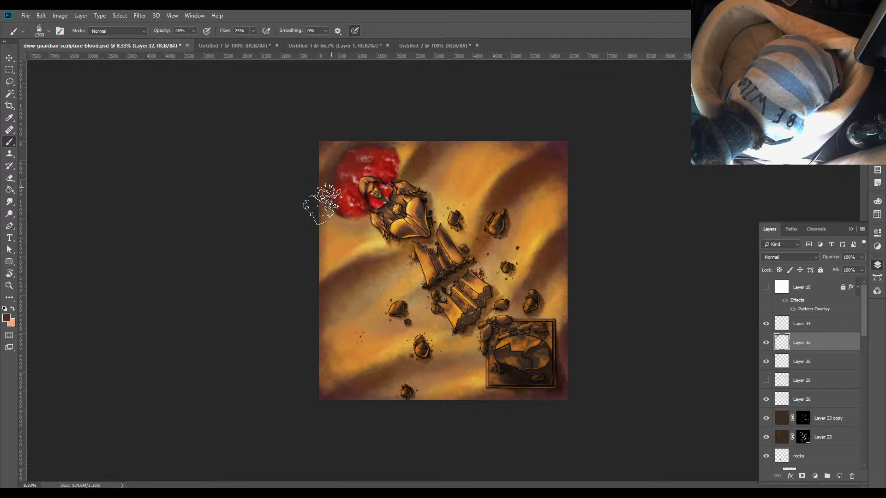
{"action": "left_click_drag", "start_coordinate": [322, 204], "coordinate": [346, 148]}
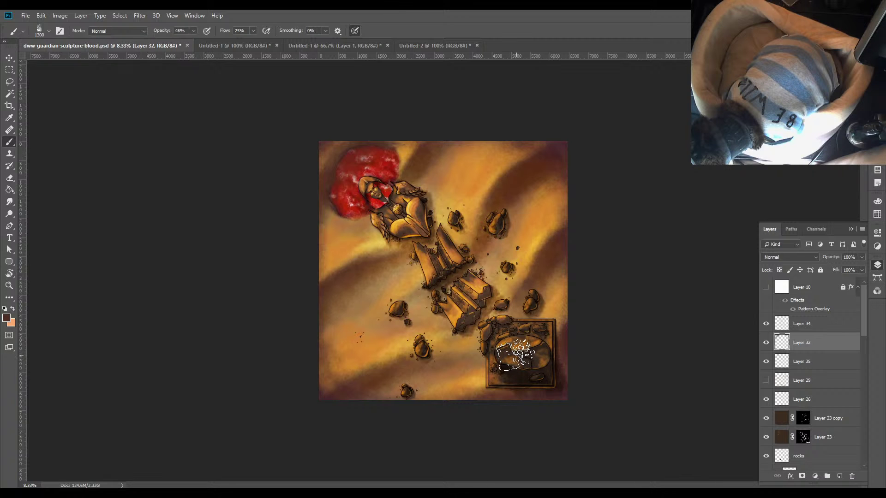
{"action": "left_click_drag", "start_coordinate": [516, 356], "coordinate": [517, 348]}
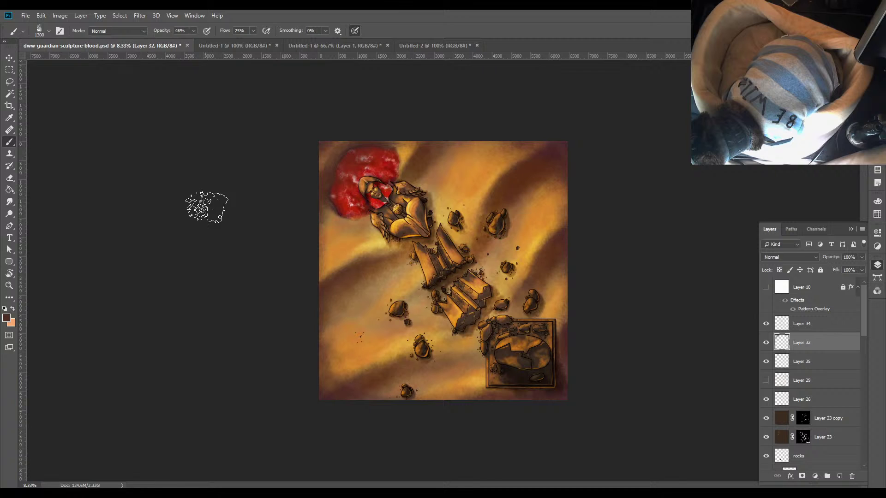
Deselect all layers with the Move tool and save the painting
{"action": "key", "text": "v"}
{"action": "left_click", "coordinate": [206, 206]}
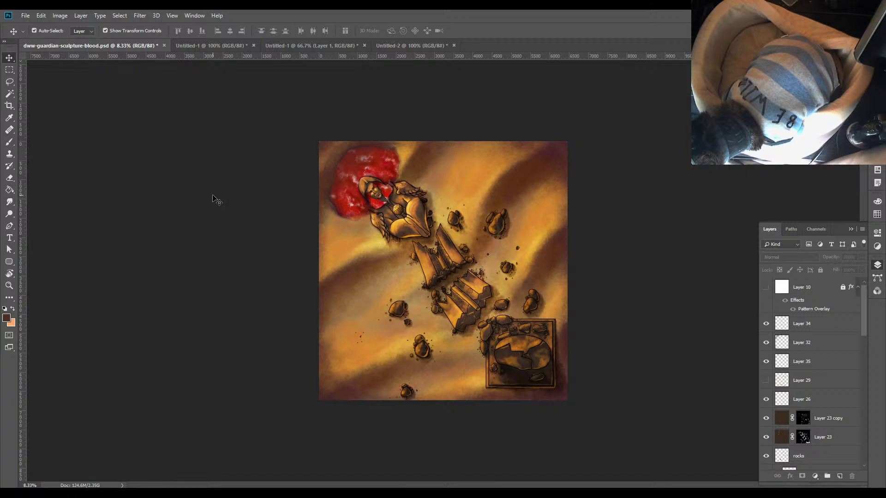
{"action": "key", "text": "ctrl+s"}
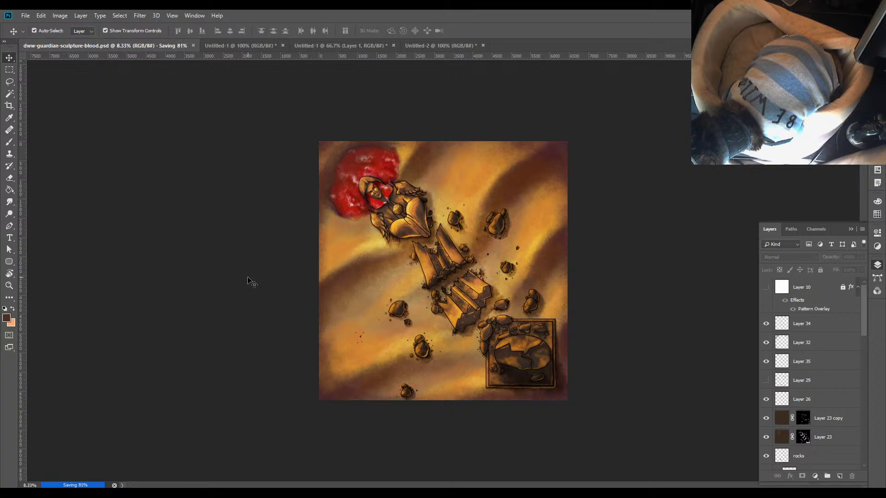
Examine the whole painting at several magnifications to judge how it reads small and large
{"action": "key", "text": "ctrl+minus"}
{"action": "key", "text": "ctrl+minus"}
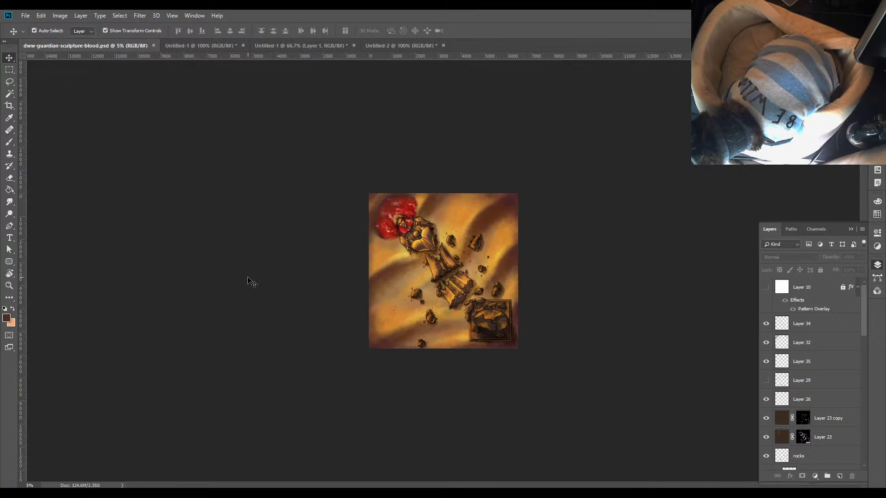
{"action": "key", "text": "ctrl+minus"}
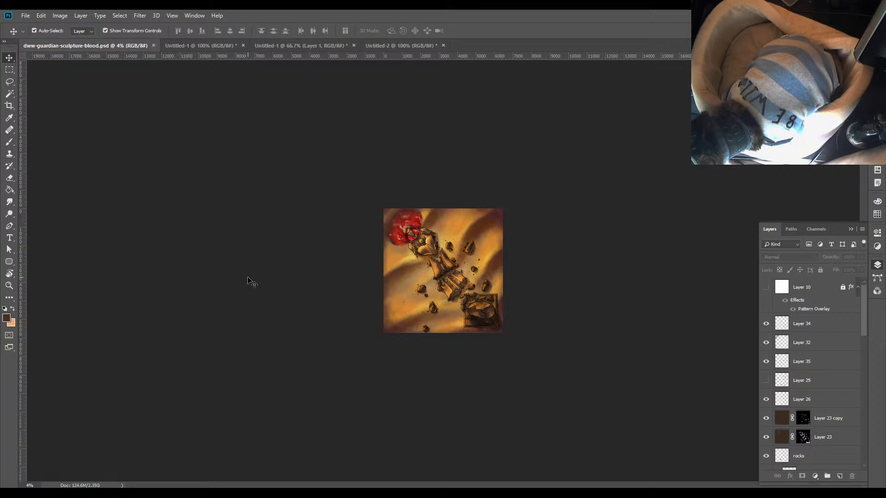
{"action": "key", "text": "ctrl+plus"}
{"action": "key", "text": "ctrl+plus"}
{"action": "key", "text": "ctrl+plus"}
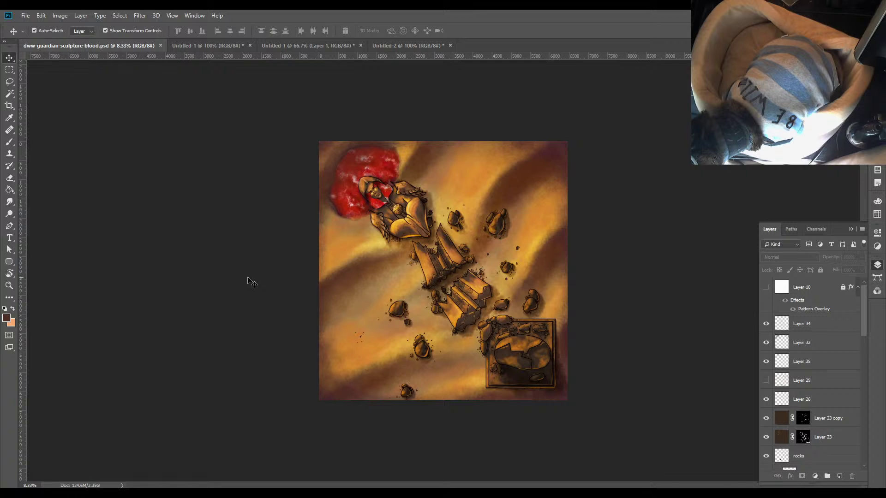
{"action": "key", "text": "ctrl+minus"}
{"action": "key", "text": "ctrl+minus"}
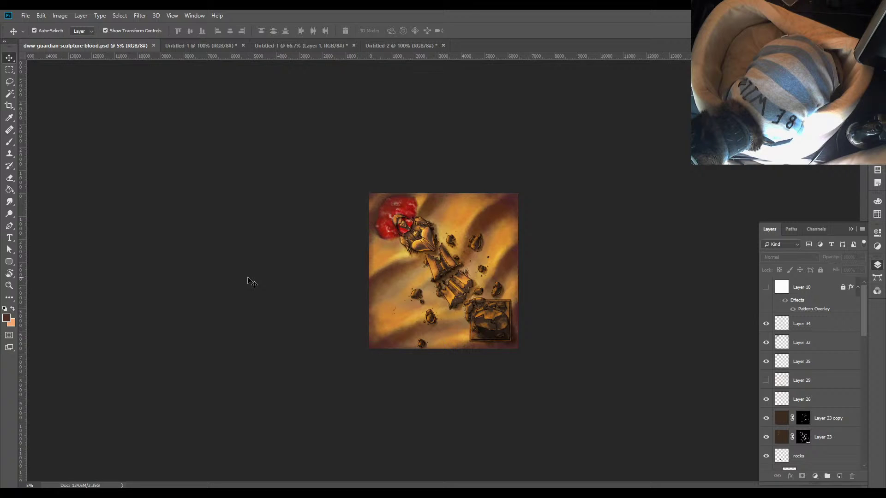
{"action": "key", "text": "ctrl+plus"}
{"action": "key", "text": "ctrl+plus"}
{"action": "key", "text": "ctrl+plus"}
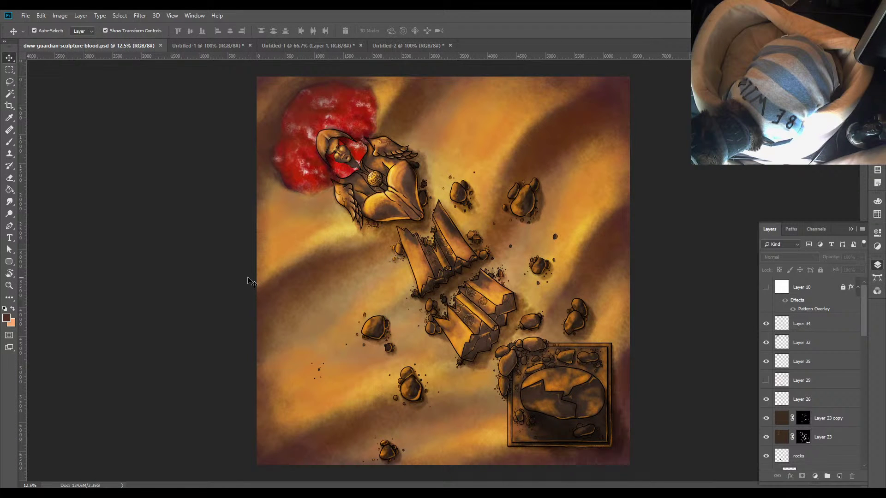
Compare the painting, seen small and at normal size, with the earlier colour version in the Untitled-2 document
{"action": "key", "text": "ctrl+z"}
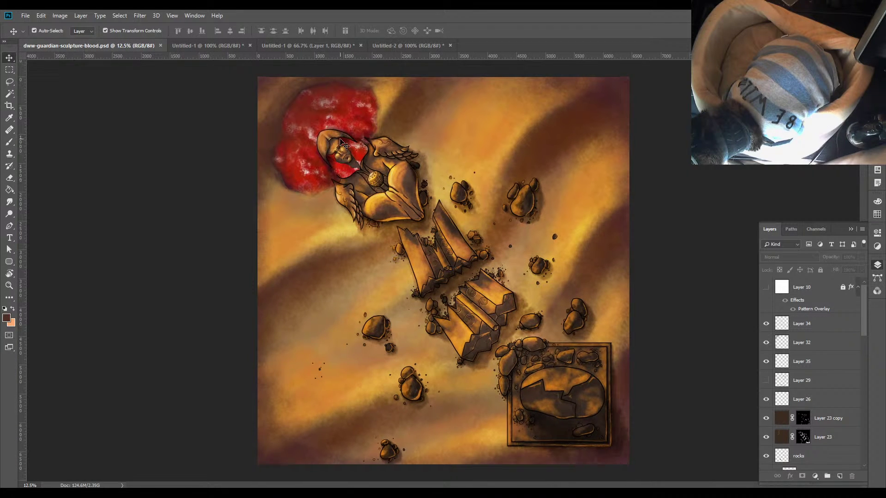
{"action": "key", "text": "ctrl+z"}
{"action": "key", "text": "ctrl+minus"}
{"action": "key", "text": "ctrl+minus"}
{"action": "key", "text": "ctrl+minus"}
{"action": "key", "text": "ctrl+minus"}
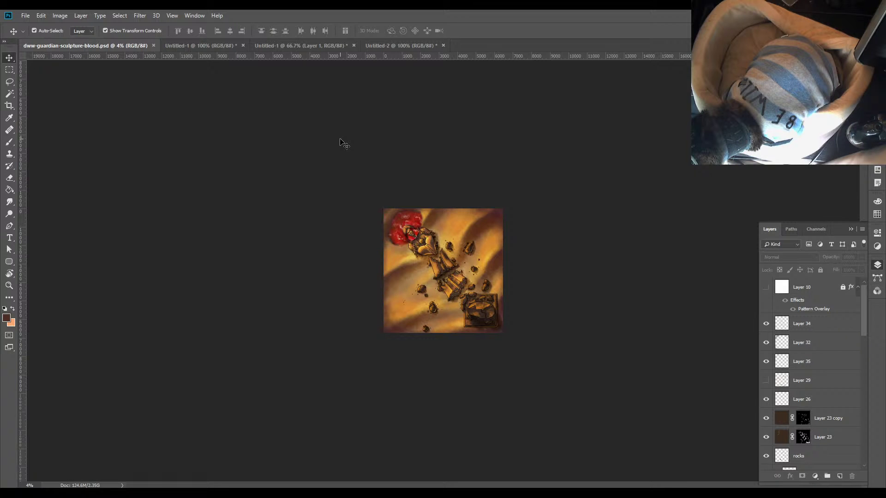
{"action": "scroll", "coordinate": [344, 145], "scroll_direction": "up", "scroll_amount": 4}
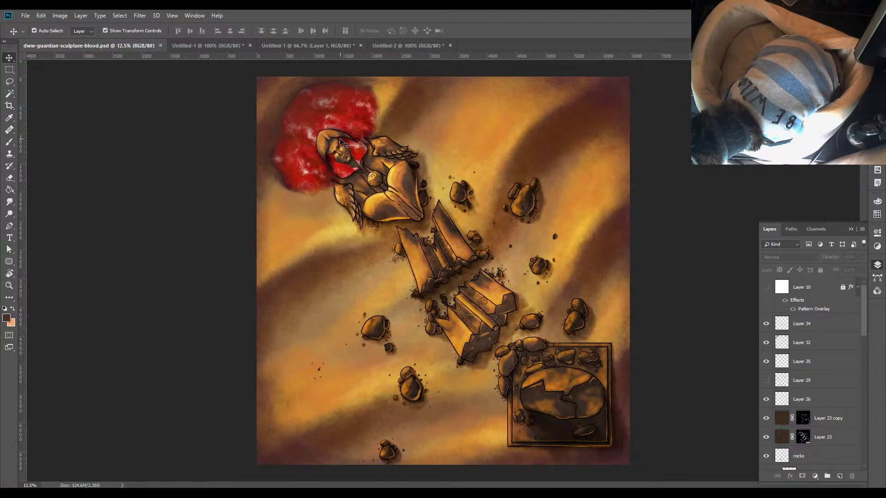
{"action": "left_click", "coordinate": [390, 48]}
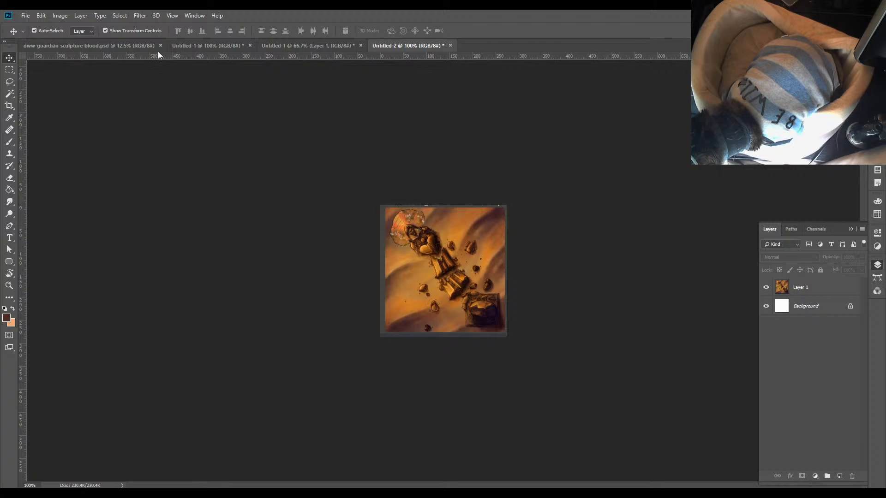
{"action": "left_click", "coordinate": [122, 47]}
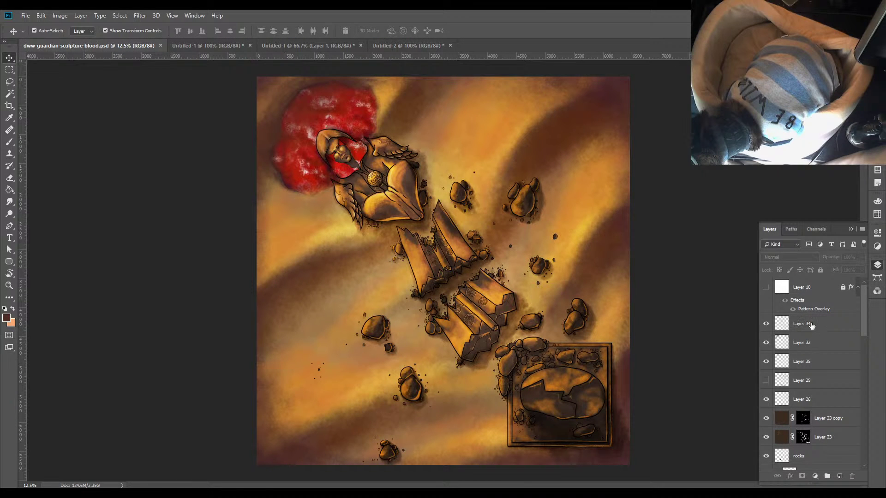
Check Layer 32 by hiding and showing it, then brush dark brown over the cracked oval on the stone base
{"action": "left_click", "coordinate": [766, 343]}
{"action": "left_click", "coordinate": [766, 343]}
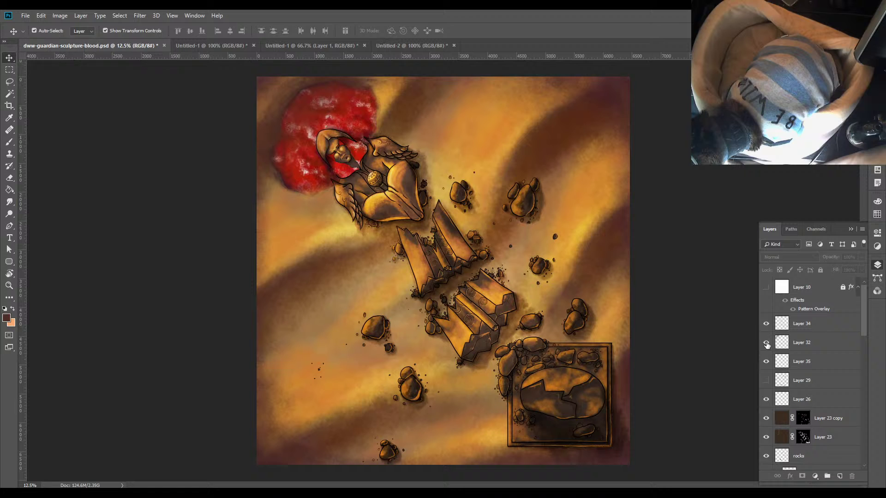
{"action": "left_click", "coordinate": [800, 346]}
{"action": "key", "text": "b"}
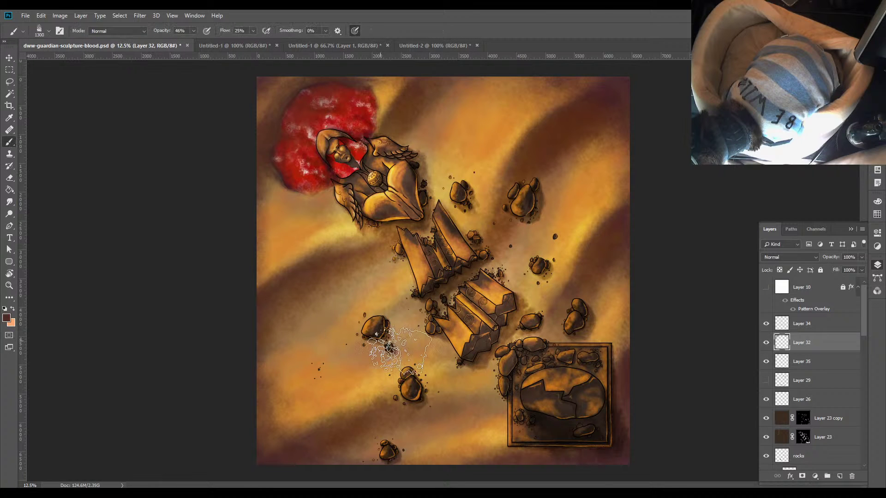
{"action": "mouse_move", "coordinate": [572, 387]}
{"action": "left_mouse_down"}
{"action": "mouse_move", "coordinate": [586, 372]}
{"action": "mouse_move", "coordinate": [607, 377]}
{"action": "mouse_move", "coordinate": [581, 402]}
{"action": "left_mouse_up"}
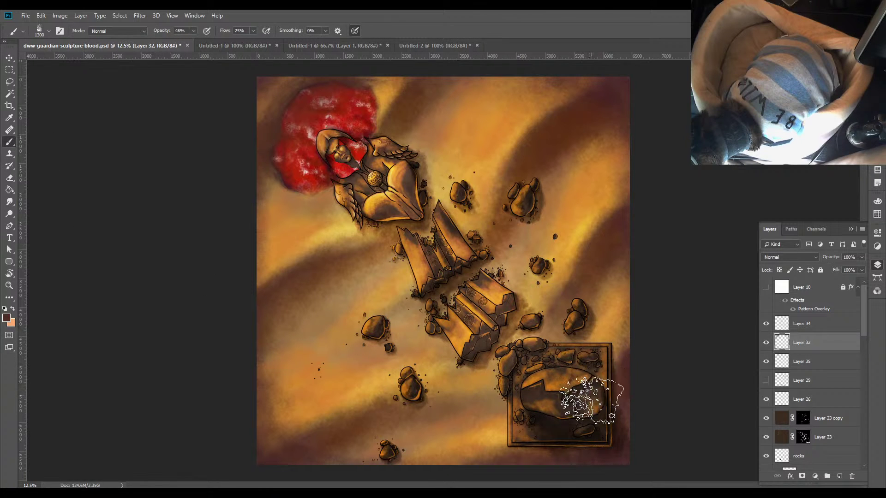
Set the foreground colour to dark purple #40182f and paint it over the stone base
{"action": "left_click", "coordinate": [6, 318]}
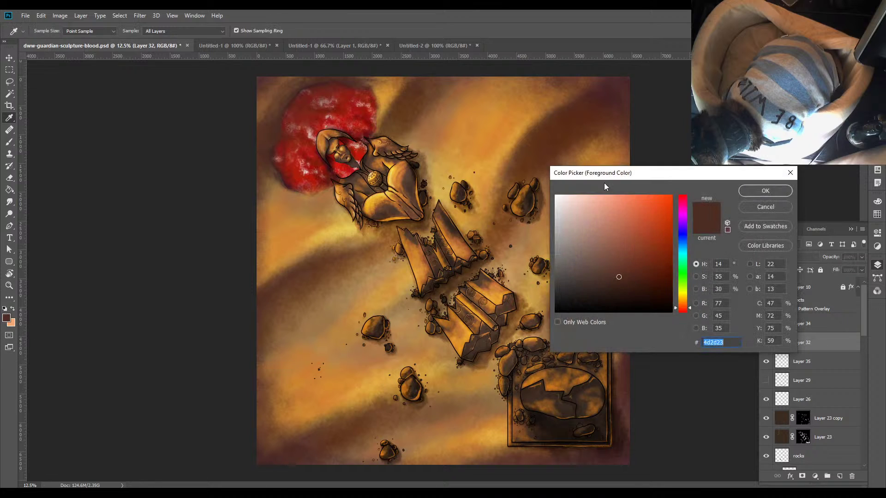
{"action": "left_click", "coordinate": [619, 89]}
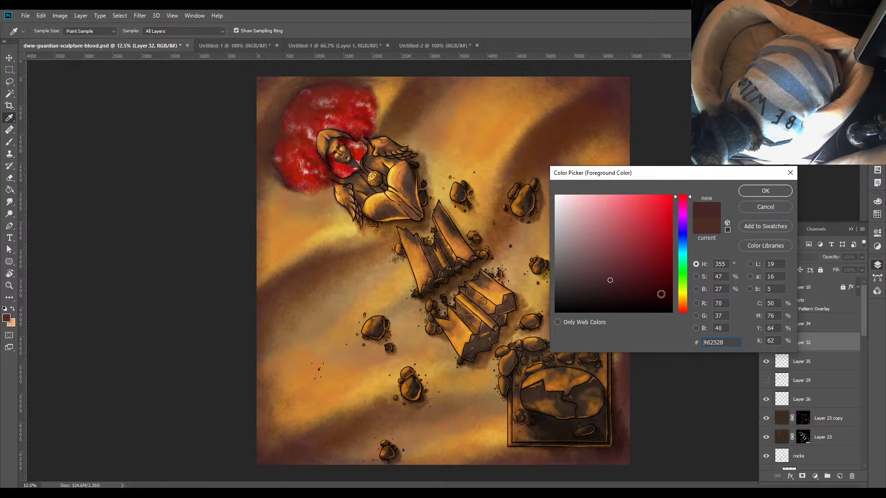
{"action": "left_click_drag", "start_coordinate": [674, 198], "coordinate": [674, 204]}
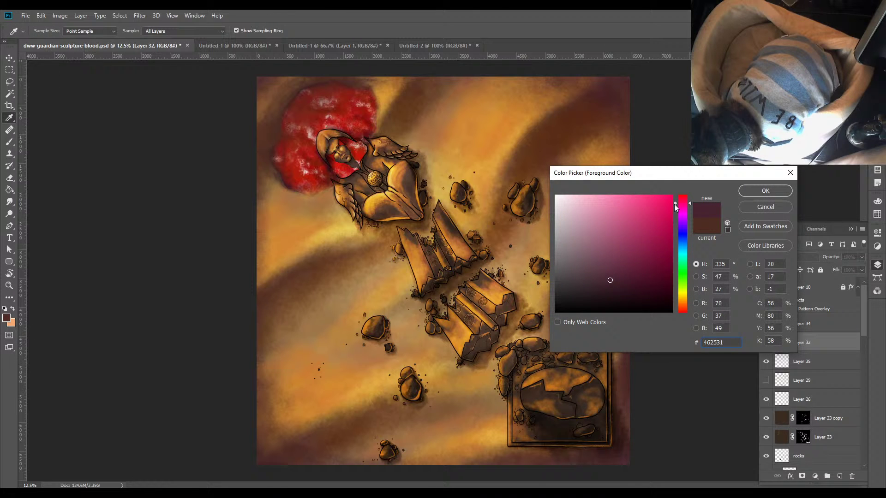
{"action": "left_click", "coordinate": [628, 285]}
{"action": "left_click", "coordinate": [754, 191]}
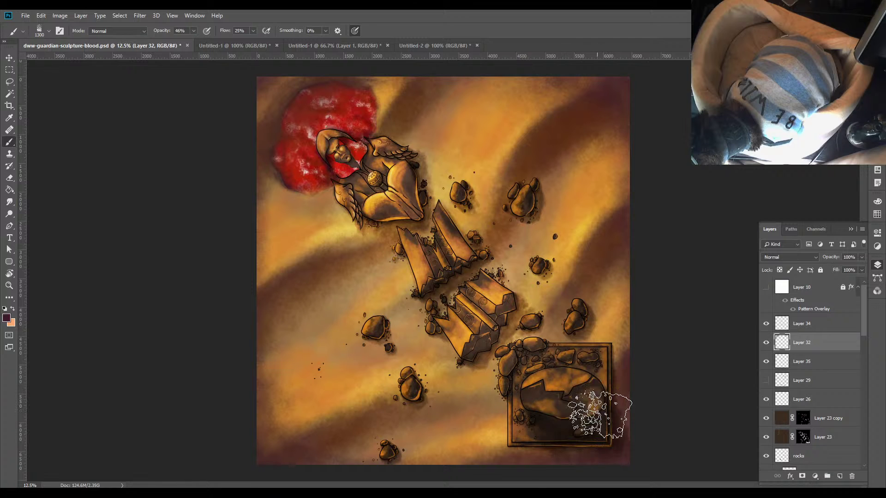
{"action": "mouse_move", "coordinate": [606, 431]}
{"action": "left_mouse_down"}
{"action": "mouse_move", "coordinate": [586, 439]}
{"action": "mouse_move", "coordinate": [597, 403]}
{"action": "mouse_move", "coordinate": [603, 454]}
{"action": "mouse_move", "coordinate": [571, 424]}
{"action": "mouse_move", "coordinate": [615, 440]}
{"action": "mouse_move", "coordinate": [571, 434]}
{"action": "mouse_move", "coordinate": [627, 423]}
{"action": "mouse_move", "coordinate": [632, 414]}
{"action": "mouse_move", "coordinate": [606, 412]}
{"action": "mouse_move", "coordinate": [615, 381]}
{"action": "mouse_move", "coordinate": [589, 447]}
{"action": "mouse_move", "coordinate": [577, 421]}
{"action": "mouse_move", "coordinate": [558, 421]}
{"action": "mouse_move", "coordinate": [548, 441]}
{"action": "mouse_move", "coordinate": [498, 460]}
{"action": "mouse_move", "coordinate": [580, 420]}
{"action": "mouse_move", "coordinate": [588, 387]}
{"action": "mouse_move", "coordinate": [570, 373]}
{"action": "mouse_move", "coordinate": [513, 373]}
{"action": "mouse_move", "coordinate": [579, 350]}
{"action": "mouse_move", "coordinate": [591, 358]}
{"action": "mouse_move", "coordinate": [523, 382]}
{"action": "mouse_move", "coordinate": [593, 338]}
{"action": "mouse_move", "coordinate": [534, 353]}
{"action": "mouse_move", "coordinate": [512, 388]}
{"action": "mouse_move", "coordinate": [540, 351]}
{"action": "mouse_move", "coordinate": [570, 345]}
{"action": "mouse_move", "coordinate": [611, 414]}
{"action": "mouse_move", "coordinate": [608, 386]}
{"action": "mouse_move", "coordinate": [575, 391]}
{"action": "mouse_move", "coordinate": [578, 402]}
{"action": "mouse_move", "coordinate": [527, 399]}
{"action": "mouse_move", "coordinate": [593, 409]}
{"action": "left_mouse_up"}
Reduce the Brush to 800 and paint dark purple shading over the sculpture's torso and wing
{"action": "key", "text": "bracketleft"}
{"action": "key", "text": "bracketleft"}
{"action": "key", "text": "bracketleft"}
{"action": "key", "text": "bracketleft"}
{"action": "key", "text": "bracketleft"}
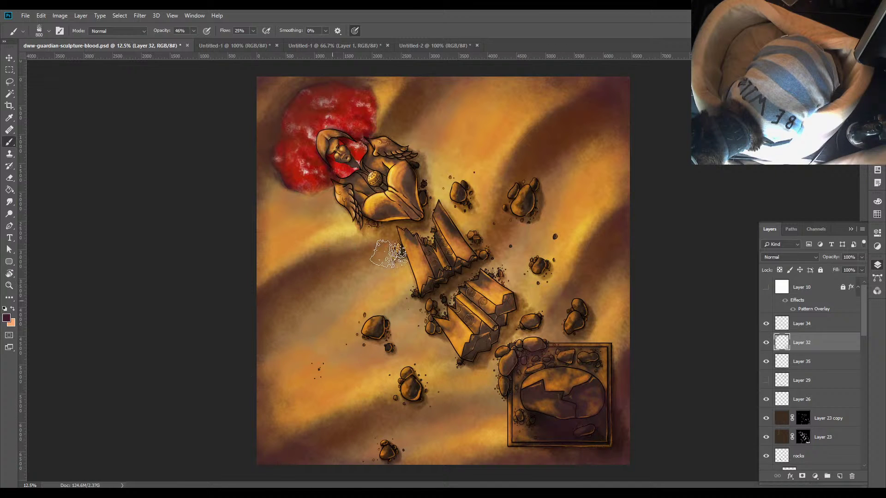
{"action": "mouse_move", "coordinate": [387, 181]}
{"action": "left_mouse_down"}
{"action": "mouse_move", "coordinate": [351, 176]}
{"action": "mouse_move", "coordinate": [370, 209]}
{"action": "mouse_move", "coordinate": [389, 163]}
{"action": "left_mouse_up"}
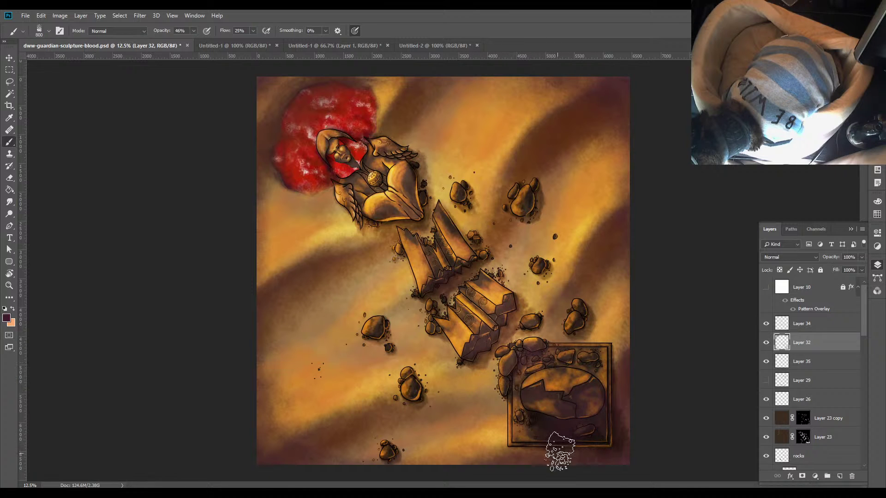
Darken the purple foreground colour and paint it over the lower part of the stone base
{"action": "left_click", "coordinate": [6, 318]}
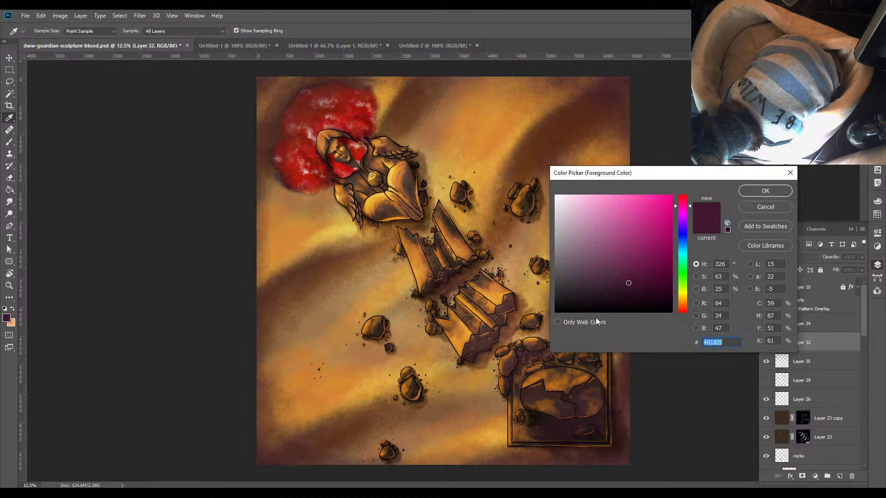
{"action": "left_click", "coordinate": [763, 191]}
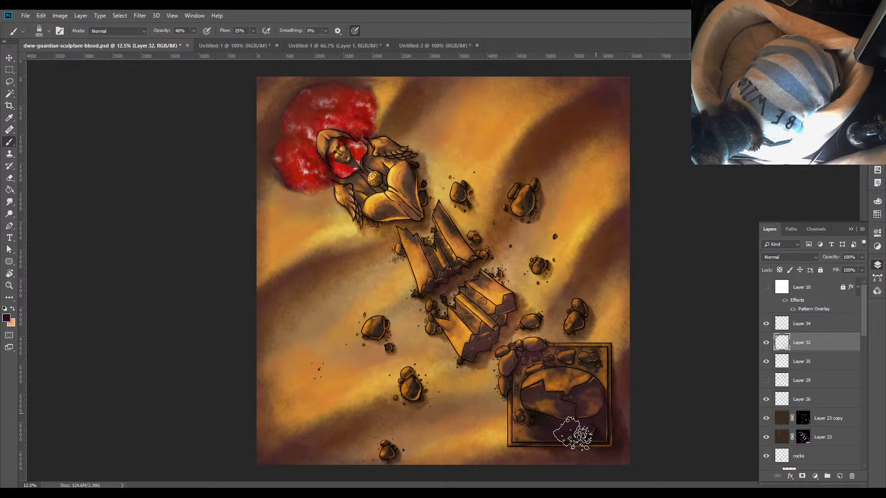
{"action": "mouse_move", "coordinate": [584, 432]}
{"action": "left_mouse_down"}
{"action": "mouse_move", "coordinate": [530, 407]}
{"action": "mouse_move", "coordinate": [612, 445]}
{"action": "mouse_move", "coordinate": [619, 440]}
{"action": "mouse_move", "coordinate": [609, 438]}
{"action": "mouse_move", "coordinate": [605, 410]}
{"action": "mouse_move", "coordinate": [549, 454]}
{"action": "mouse_move", "coordinate": [631, 447]}
{"action": "mouse_move", "coordinate": [609, 451]}
{"action": "mouse_move", "coordinate": [595, 424]}
{"action": "mouse_move", "coordinate": [603, 392]}
{"action": "mouse_move", "coordinate": [611, 423]}
{"action": "mouse_move", "coordinate": [614, 380]}
{"action": "mouse_move", "coordinate": [593, 432]}
{"action": "mouse_move", "coordinate": [620, 443]}
{"action": "mouse_move", "coordinate": [550, 437]}
{"action": "mouse_move", "coordinate": [529, 396]}
{"action": "mouse_move", "coordinate": [553, 400]}
{"action": "mouse_move", "coordinate": [560, 451]}
{"action": "left_mouse_up"}
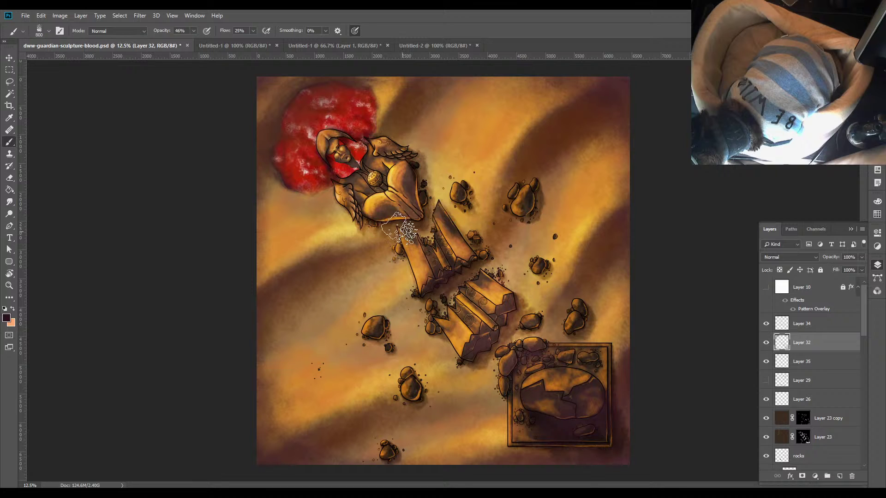
Paint very dark purple shadows around the sculpture's lower torso and over the broken ends of its leg pieces
{"action": "mouse_move", "coordinate": [418, 219]}
{"action": "left_mouse_down"}
{"action": "mouse_move", "coordinate": [376, 213]}
{"action": "mouse_move", "coordinate": [432, 226]}
{"action": "mouse_move", "coordinate": [420, 199]}
{"action": "left_mouse_up"}
{"action": "key", "text": "ctrl+z"}
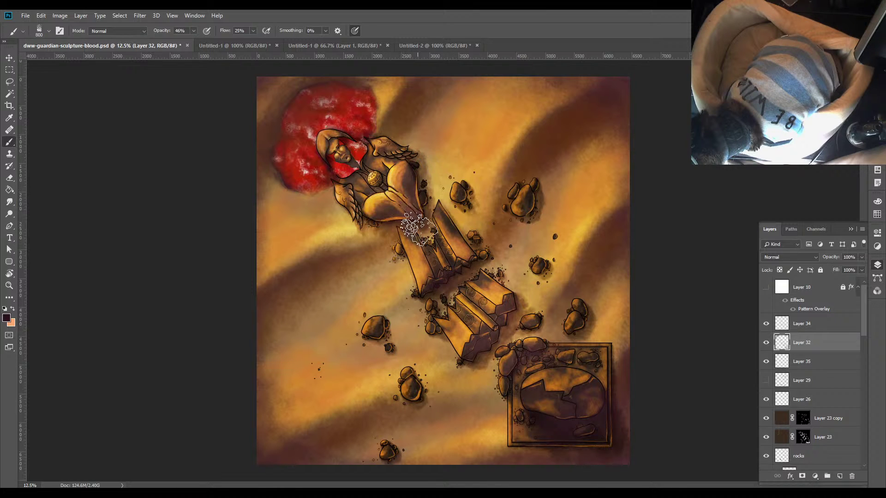
{"action": "key", "text": "ctrl+shift+z"}
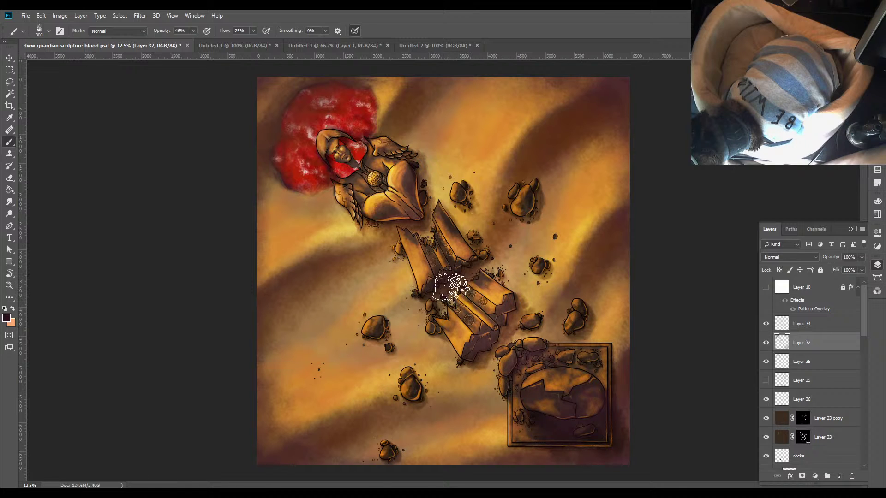
{"action": "mouse_move", "coordinate": [484, 358]}
{"action": "left_mouse_down"}
{"action": "mouse_move", "coordinate": [441, 293]}
{"action": "mouse_move", "coordinate": [466, 265]}
{"action": "mouse_move", "coordinate": [447, 353]}
{"action": "left_mouse_up"}
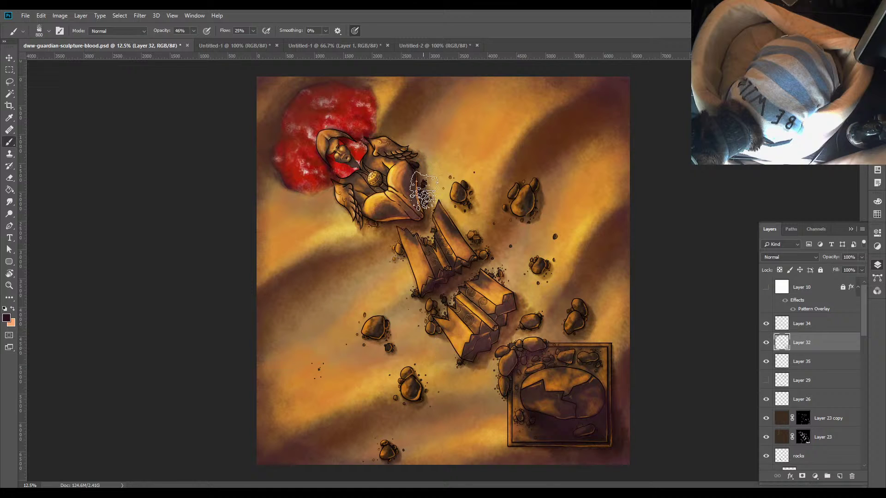
{"action": "mouse_move", "coordinate": [423, 191]}
{"action": "left_mouse_down"}
{"action": "mouse_move", "coordinate": [389, 220]}
{"action": "mouse_move", "coordinate": [419, 224]}
{"action": "mouse_move", "coordinate": [416, 167]}
{"action": "mouse_move", "coordinate": [420, 201]}
{"action": "left_mouse_up"}
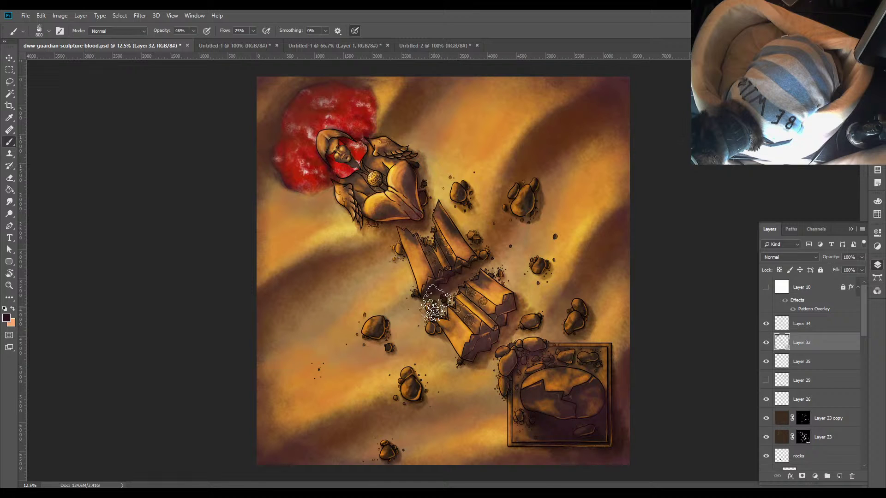
Compare the painting with and without Layer 32, and brush more dark purple over the stone base's cracked oval
{"action": "left_click", "coordinate": [765, 344]}
{"action": "left_click", "coordinate": [765, 343]}
{"action": "left_click", "coordinate": [766, 344]}
{"action": "left_click", "coordinate": [766, 343]}
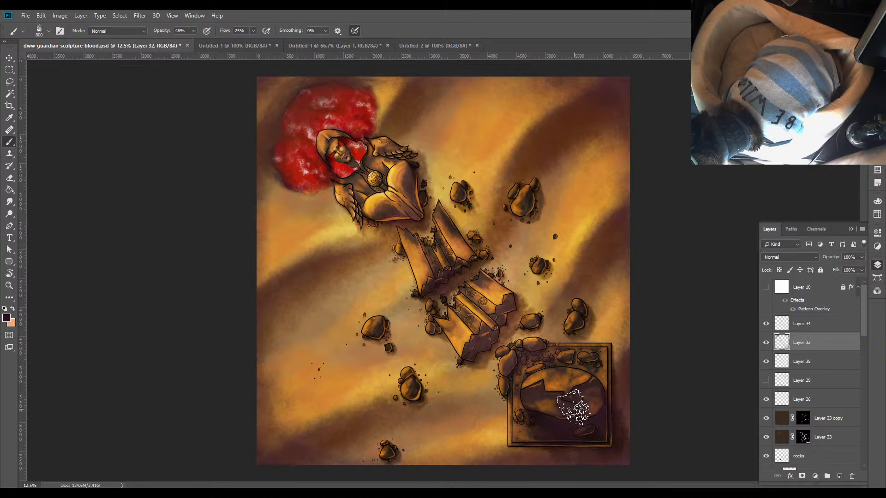
{"action": "mouse_move", "coordinate": [573, 406]}
{"action": "left_mouse_down"}
{"action": "mouse_move", "coordinate": [589, 376]}
{"action": "mouse_move", "coordinate": [585, 393]}
{"action": "mouse_move", "coordinate": [544, 381]}
{"action": "left_mouse_up"}
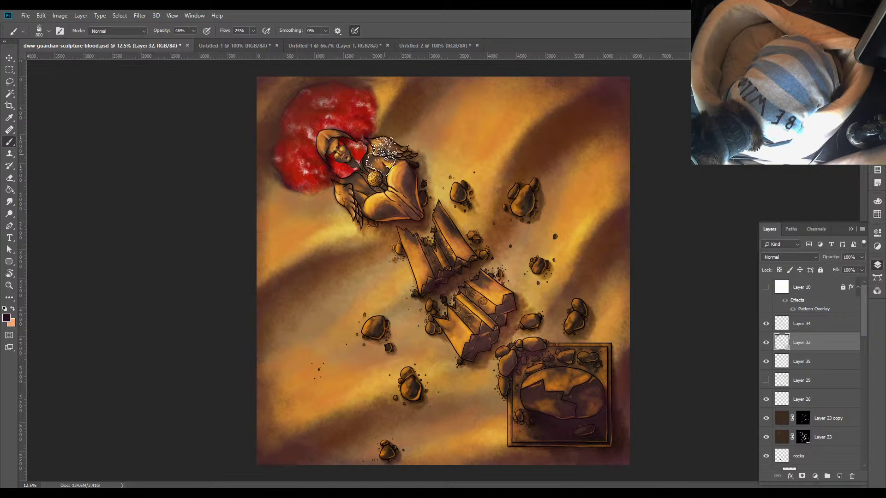
Reduce the Brush to 250, raise its opacity to 73% and save the painting
{"action": "key", "text": "bracketleft"}
{"action": "key", "text": "bracketleft"}
{"action": "key", "text": "bracketleft"}
{"action": "key", "text": "bracketleft"}
{"action": "key", "text": "bracketleft"}
{"action": "key", "text": "bracketleft"}
{"action": "left_click", "coordinate": [194, 30]}
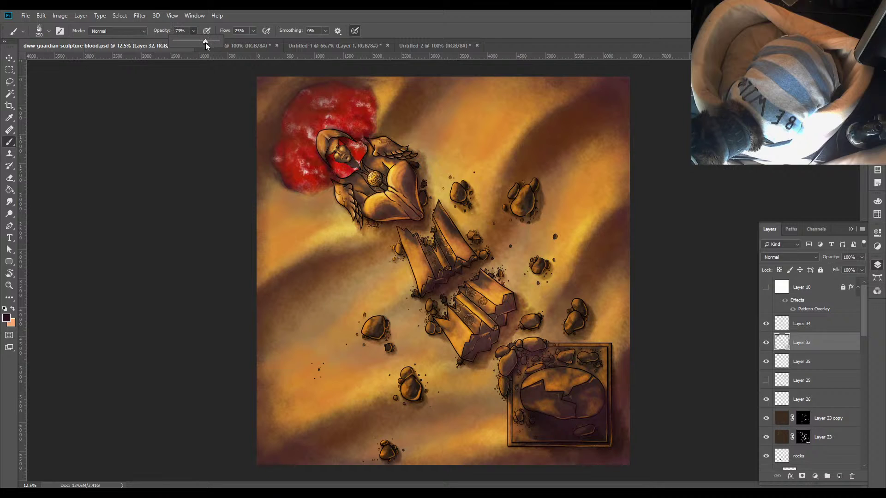
{"action": "left_click", "coordinate": [206, 261]}
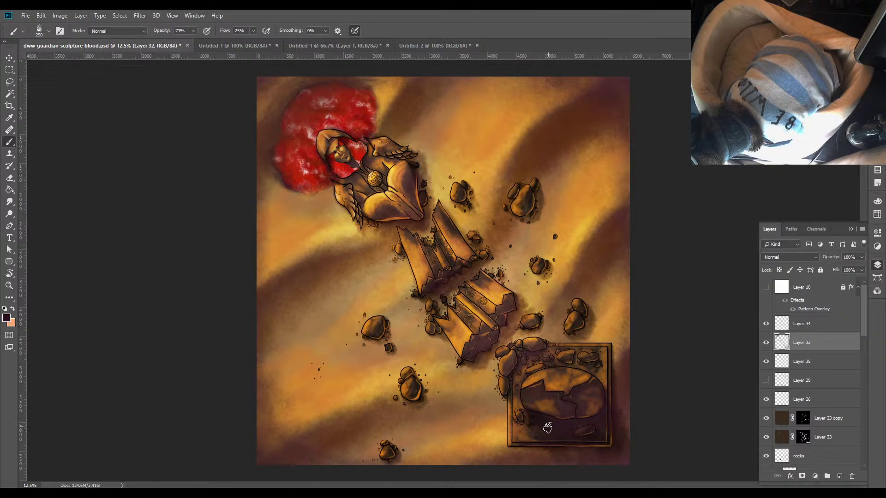
{"action": "key", "text": "ctrl+s"}
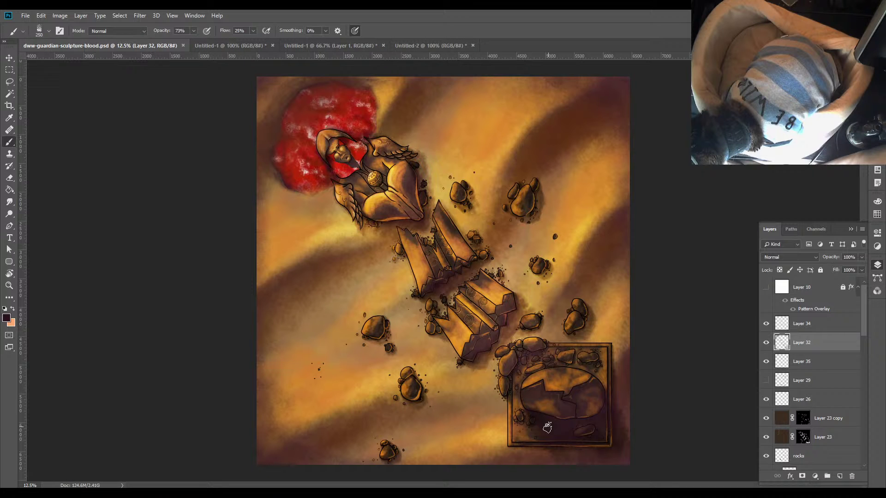
{"action": "key", "text": "ctrl+minus"}
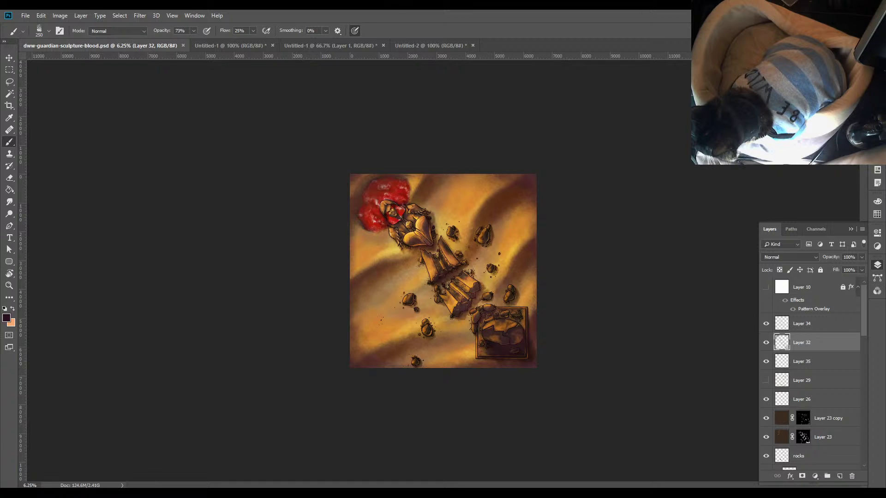
{"action": "left_click", "coordinate": [598, 318]}
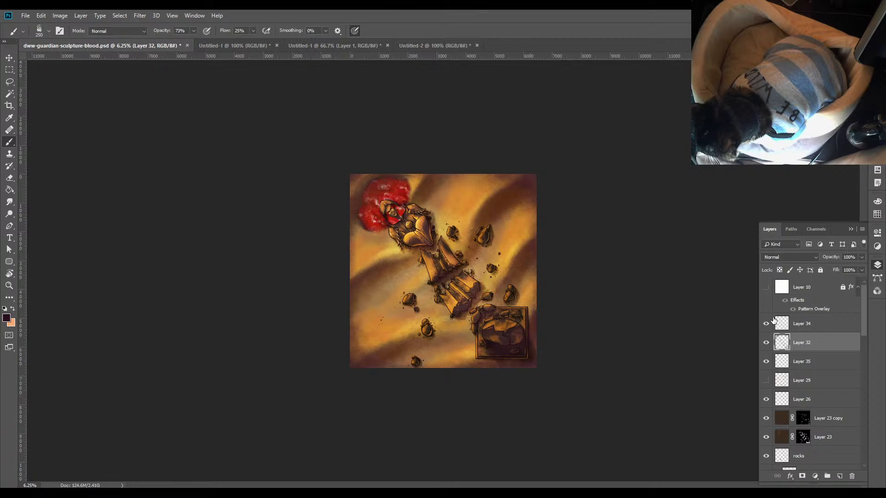
{"action": "key", "text": "ctrl+shift+n"}
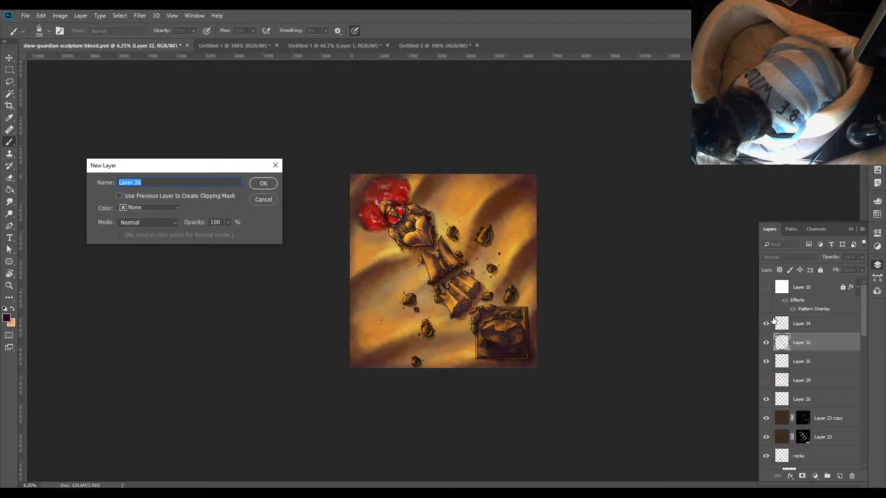
{"action": "left_click", "coordinate": [274, 202]}
Save the painting and check it with Layer 32 hidden and shown
{"action": "key", "text": "ctrl+s"}
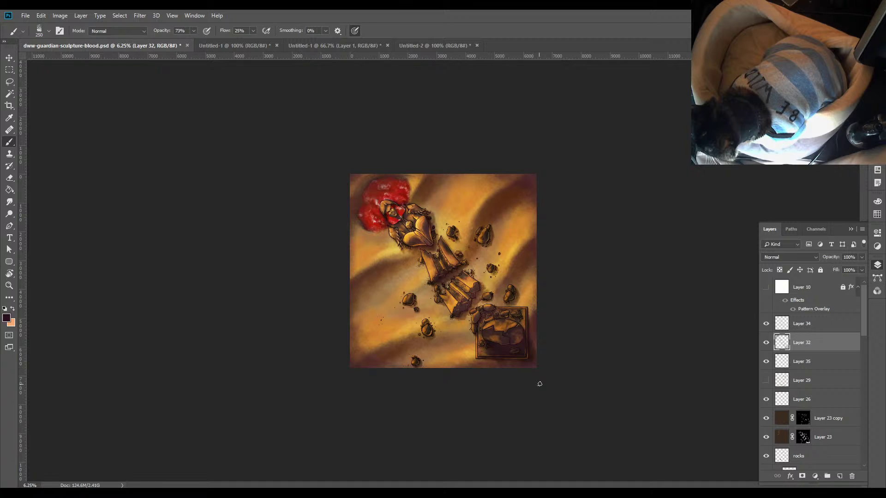
{"action": "key", "text": "ctrl+s"}
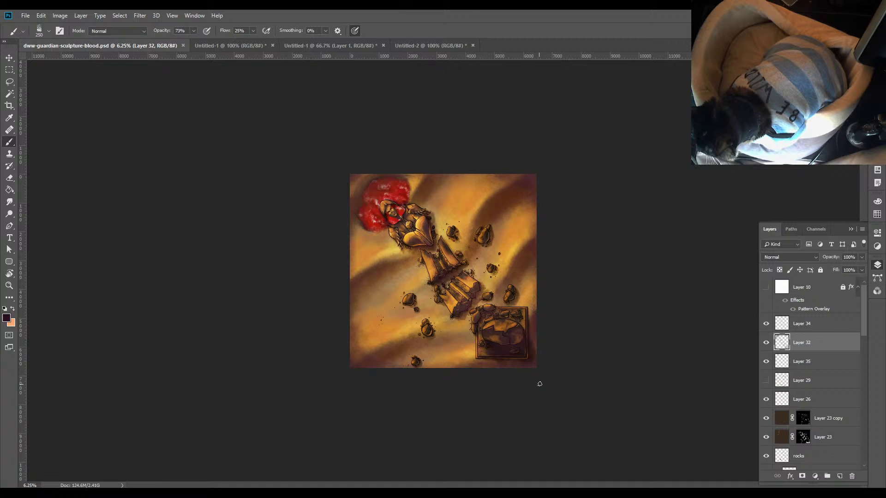
{"action": "left_click", "coordinate": [765, 342]}
{"action": "left_click", "coordinate": [766, 342]}
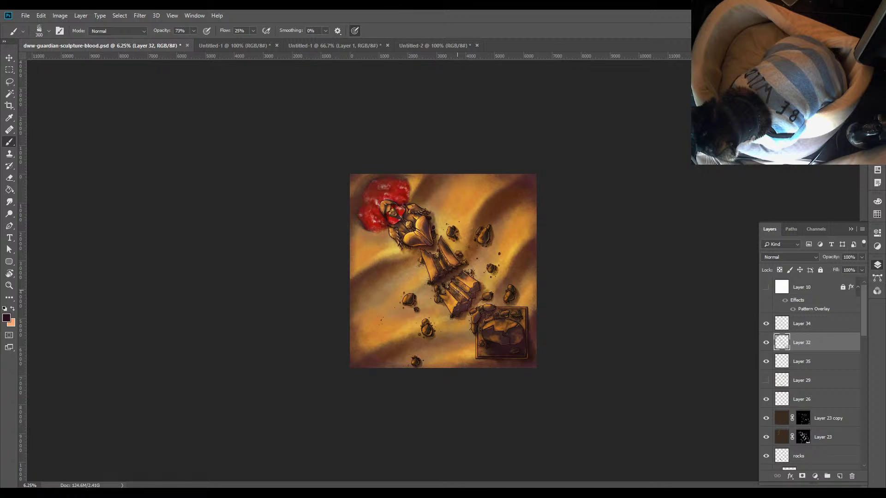
Enlarge the Brush to 1200 and lower its opacity to 35%
{"action": "key", "text": "bracketright"}
{"action": "key", "text": "bracketright"}
{"action": "key", "text": "bracketright"}
{"action": "key", "text": "bracketright"}
{"action": "key", "text": "bracketright"}
{"action": "key", "text": "bracketright"}
{"action": "key", "text": "bracketright"}
{"action": "key", "text": "bracketright"}
{"action": "key", "text": "bracketright"}
{"action": "left_click", "coordinate": [193, 30]}
Enlarge the Eraser and lightly erase Layer 32 at 14% opacity near the painting's lower-left edge, then return to the Brush
{"action": "key", "text": "e"}
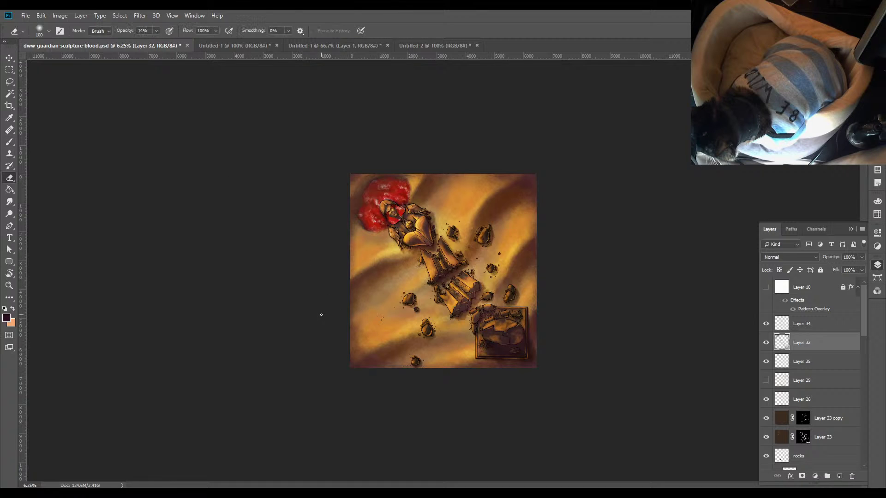
{"action": "key", "text": "bracketright"}
{"action": "key", "text": "bracketright"}
{"action": "key", "text": "bracketright"}
{"action": "key", "text": "bracketright"}
{"action": "key", "text": "bracketright"}
{"action": "key", "text": "bracketright"}
{"action": "key", "text": "bracketright"}
{"action": "key", "text": "bracketright"}
{"action": "key", "text": "bracketright"}
{"action": "key", "text": "bracketright"}
{"action": "key", "text": "bracketright"}
{"action": "mouse_move", "coordinate": [363, 342]}
{"action": "left_mouse_down"}
{"action": "mouse_move", "coordinate": [383, 360]}
{"action": "mouse_move", "coordinate": [359, 333]}
{"action": "mouse_move", "coordinate": [381, 360]}
{"action": "mouse_move", "coordinate": [358, 340]}
{"action": "mouse_move", "coordinate": [361, 352]}
{"action": "mouse_move", "coordinate": [396, 362]}
{"action": "mouse_move", "coordinate": [359, 336]}
{"action": "mouse_move", "coordinate": [355, 322]}
{"action": "mouse_move", "coordinate": [366, 360]}
{"action": "mouse_move", "coordinate": [364, 350]}
{"action": "mouse_move", "coordinate": [397, 357]}
{"action": "mouse_move", "coordinate": [356, 336]}
{"action": "left_mouse_up"}
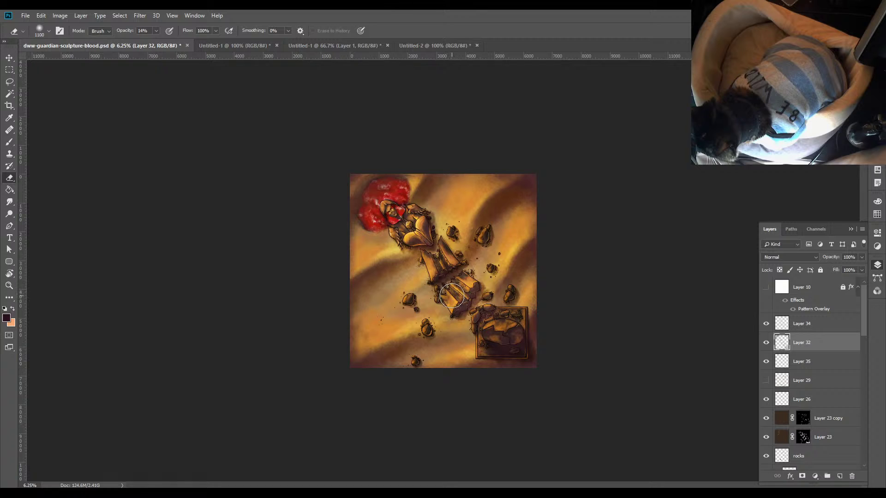
{"action": "key", "text": "b"}
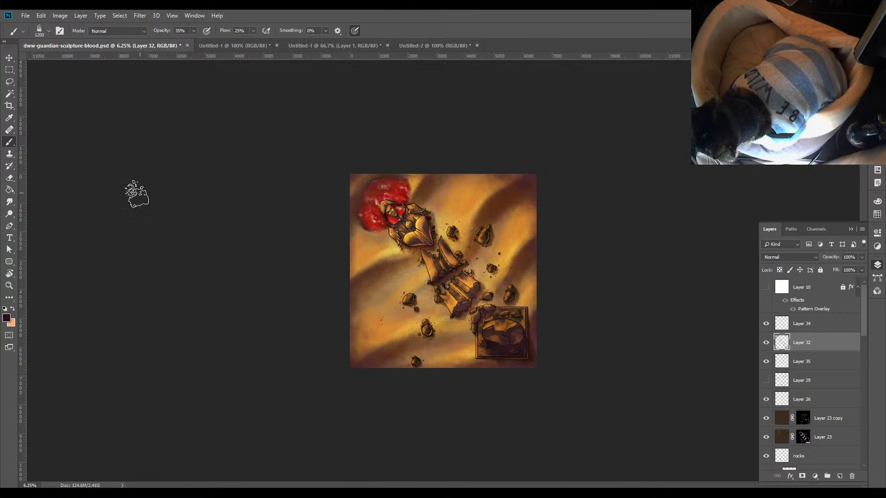
Switch to the Move tool and save the painting
{"action": "left_click", "coordinate": [9, 58]}
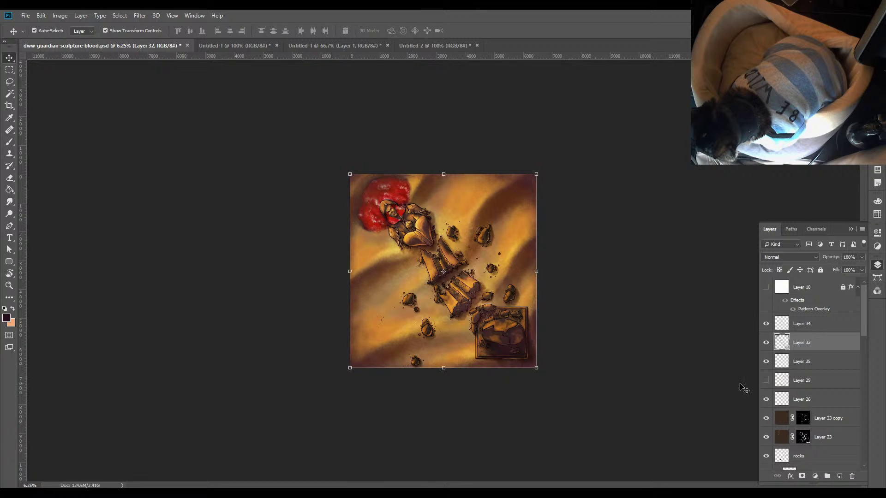
{"action": "key", "text": "ctrl+s"}
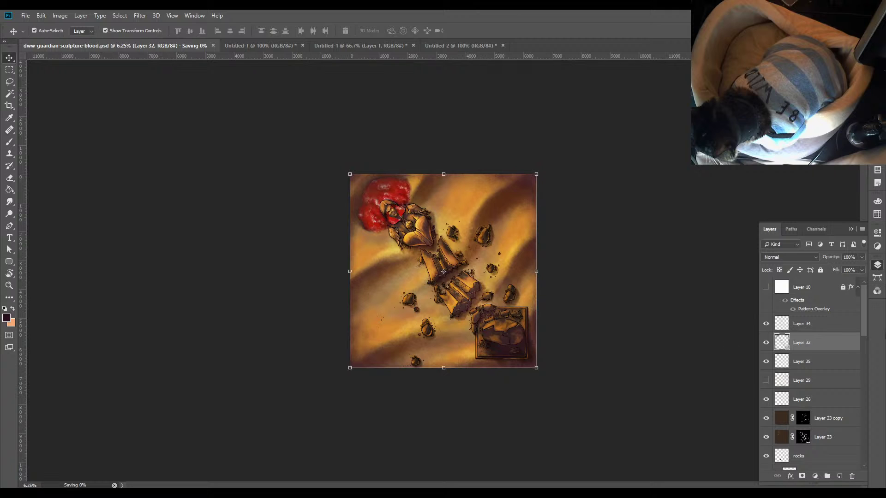
Compare the painting with Layer 31 and Layer 30 of the background group hidden and shown, leaving both visible
{"action": "left_click", "coordinate": [817, 362]}
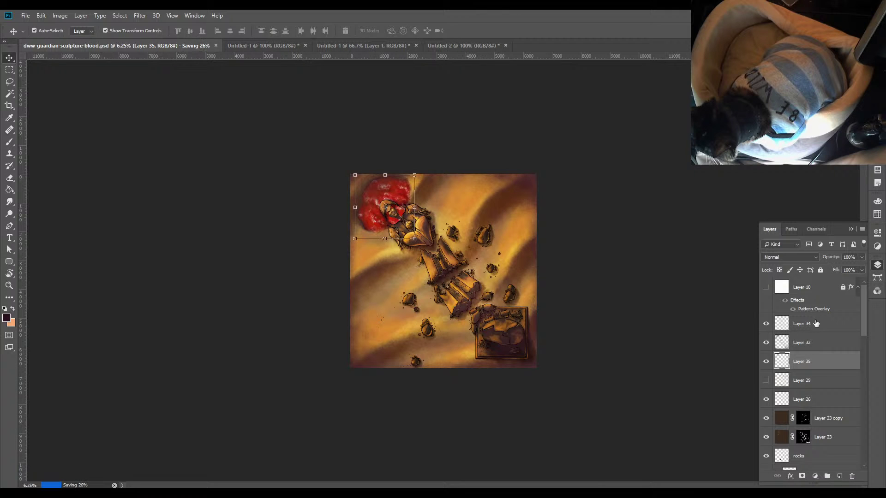
{"action": "scroll", "coordinate": [819, 395], "scroll_direction": "down", "scroll_amount": 10}
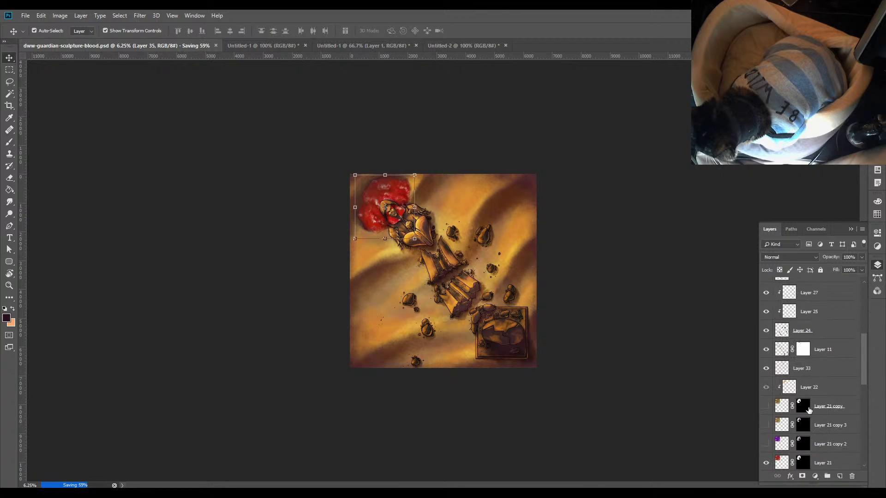
{"action": "left_click", "coordinate": [818, 348]}
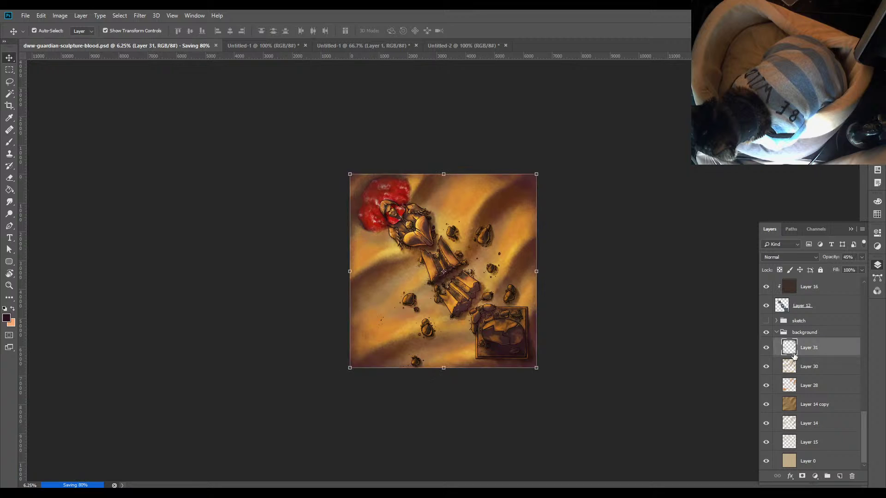
{"action": "left_click", "coordinate": [766, 350]}
{"action": "left_click", "coordinate": [766, 351]}
{"action": "left_click", "coordinate": [766, 352]}
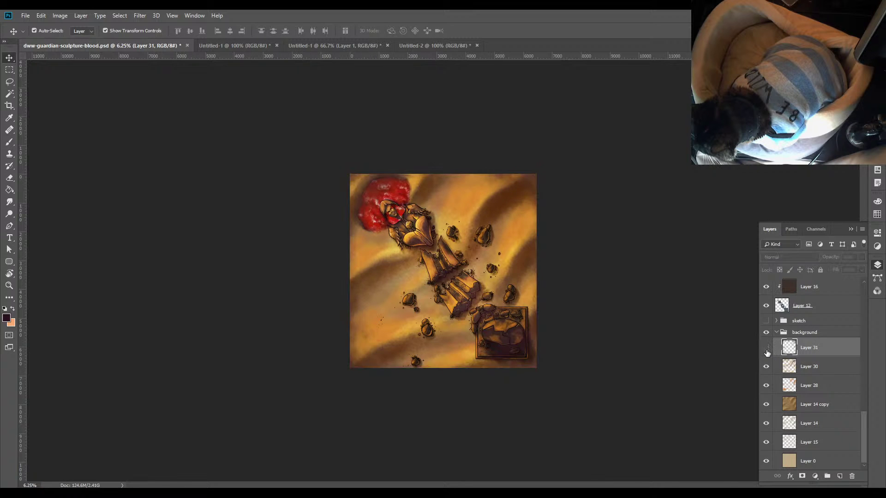
{"action": "left_click", "coordinate": [767, 351]}
{"action": "left_click", "coordinate": [767, 368]}
{"action": "left_click", "coordinate": [767, 367]}
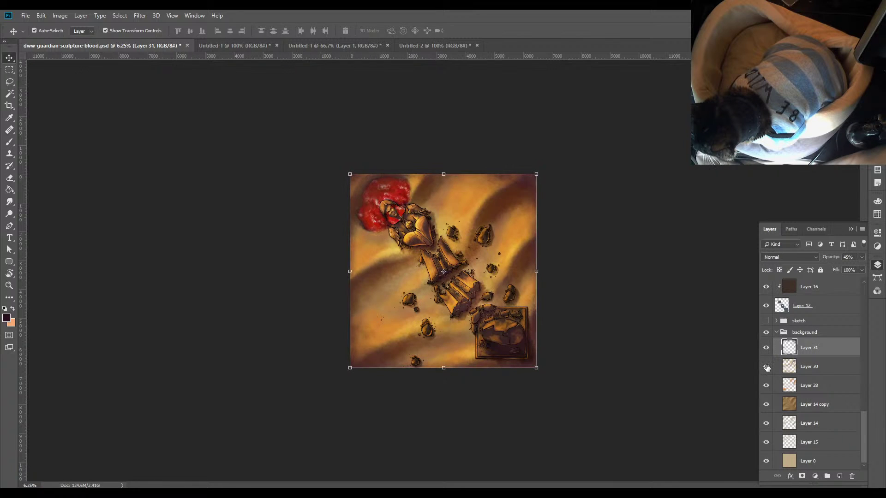
{"action": "left_click", "coordinate": [767, 368]}
{"action": "left_click", "coordinate": [767, 368]}
{"action": "left_click", "coordinate": [766, 349]}
{"action": "left_click", "coordinate": [766, 349]}
Select the layer mask of Layer 11 among the upper layers, clear the layer selection and save the painting
{"action": "left_click_drag", "start_coordinate": [863, 442], "coordinate": [864, 311]}
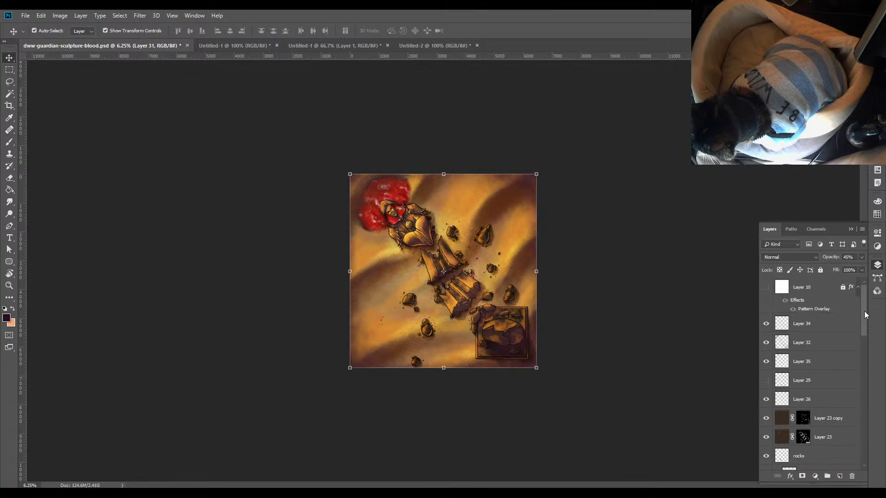
{"action": "left_click", "coordinate": [814, 325]}
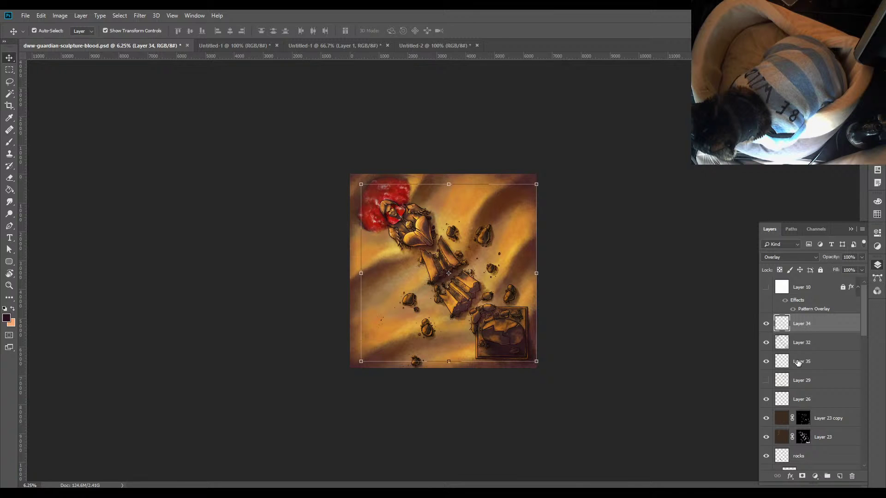
{"action": "left_click", "coordinate": [799, 362], "text": "ctrl"}
{"action": "scroll", "coordinate": [803, 397], "scroll_direction": "down", "scroll_amount": 5}
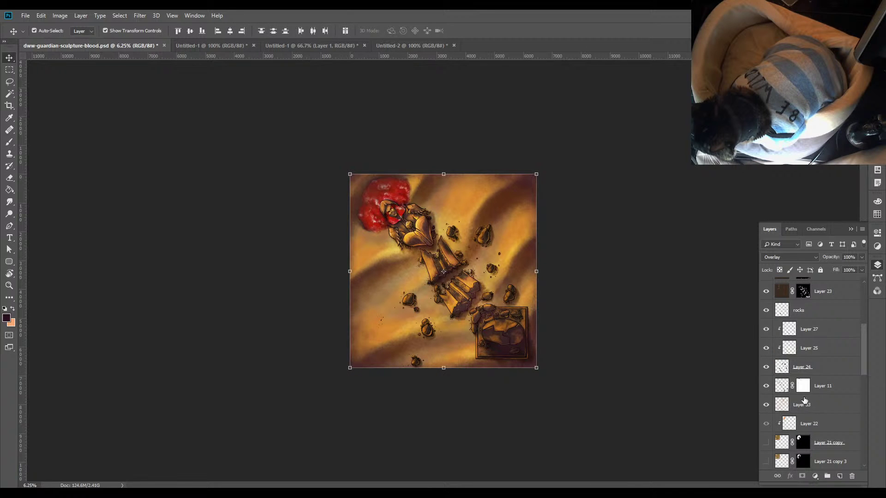
{"action": "left_click", "coordinate": [803, 385]}
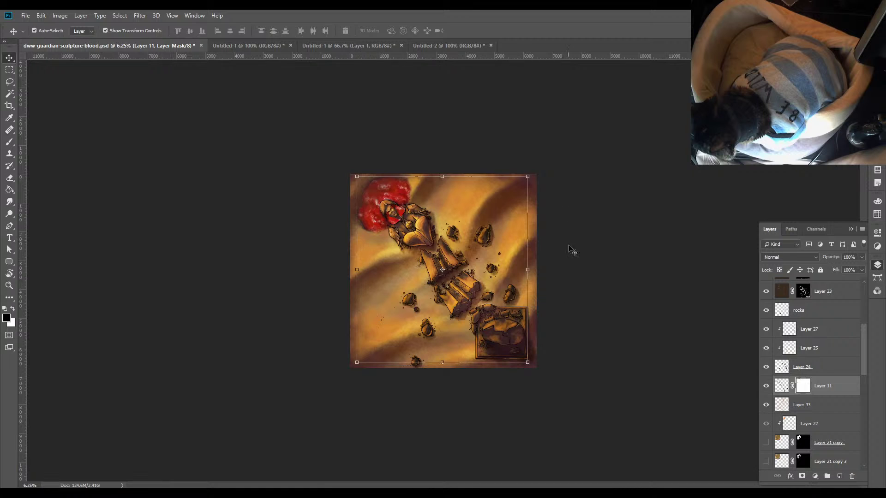
{"action": "left_click", "coordinate": [577, 211]}
{"action": "key", "text": "ctrl+s"}
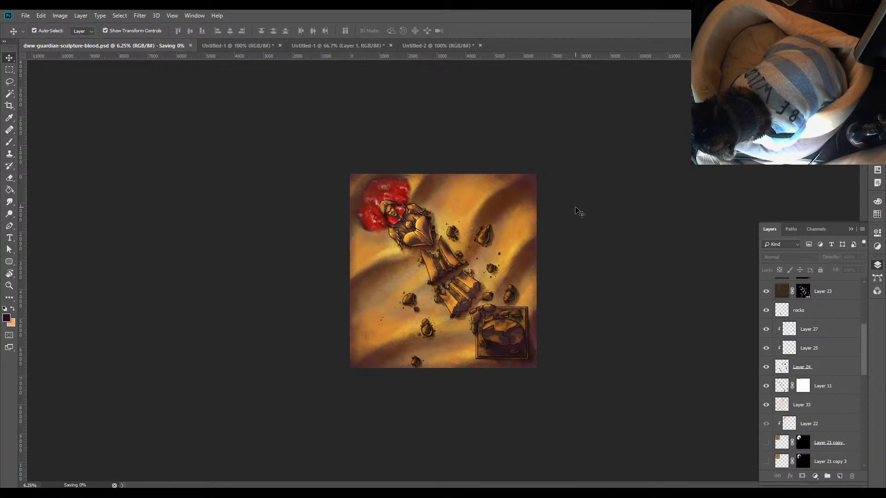